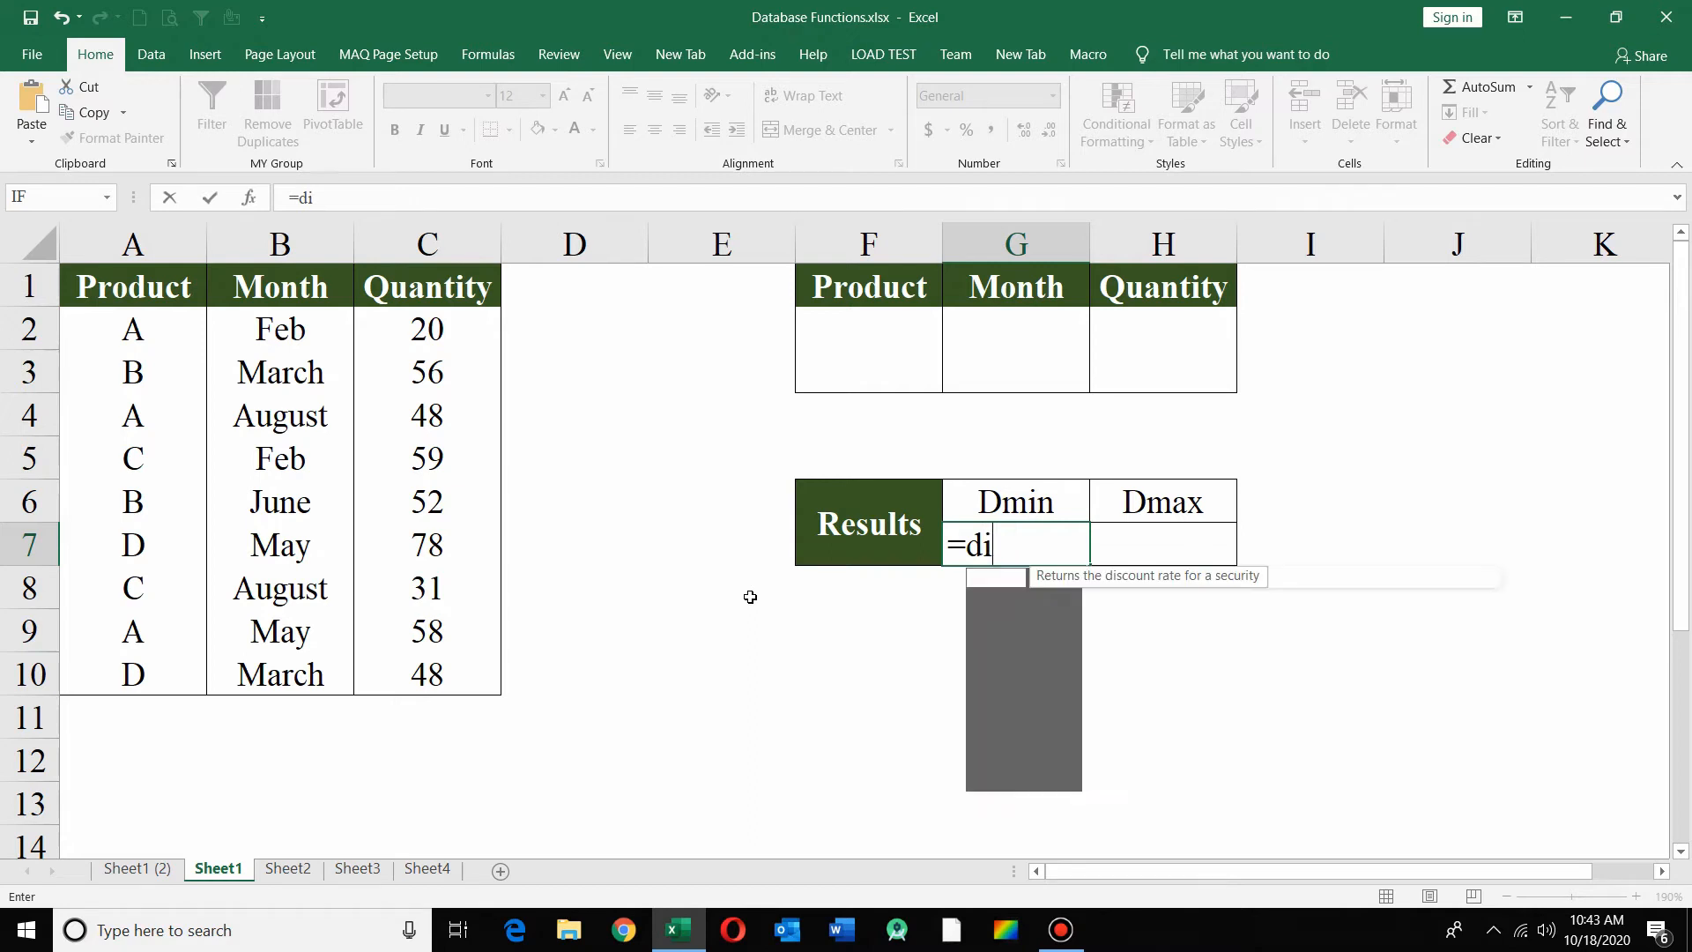
pyautogui.write('mi')
pyautogui.press('Tab')
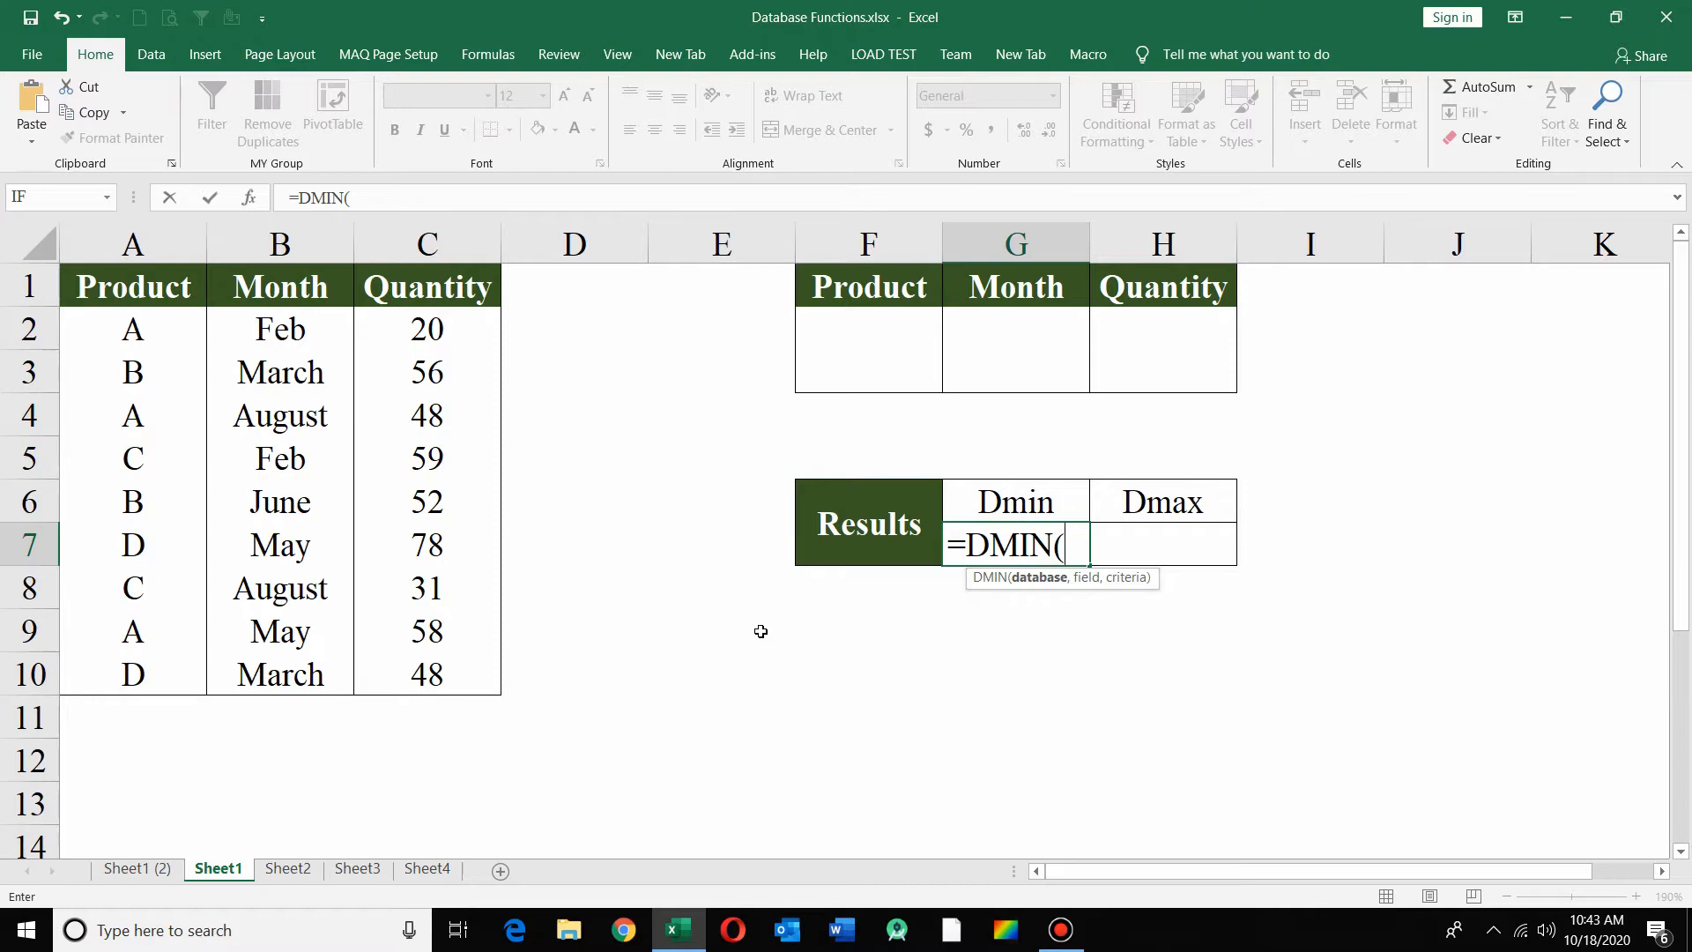
pyautogui.press('Escape')
# Name the data table range A1:C10, including its headers, as "database"
pyautogui.click(112, 291)
pyautogui.moveTo(113, 292); pyautogui.dragTo(457, 680)
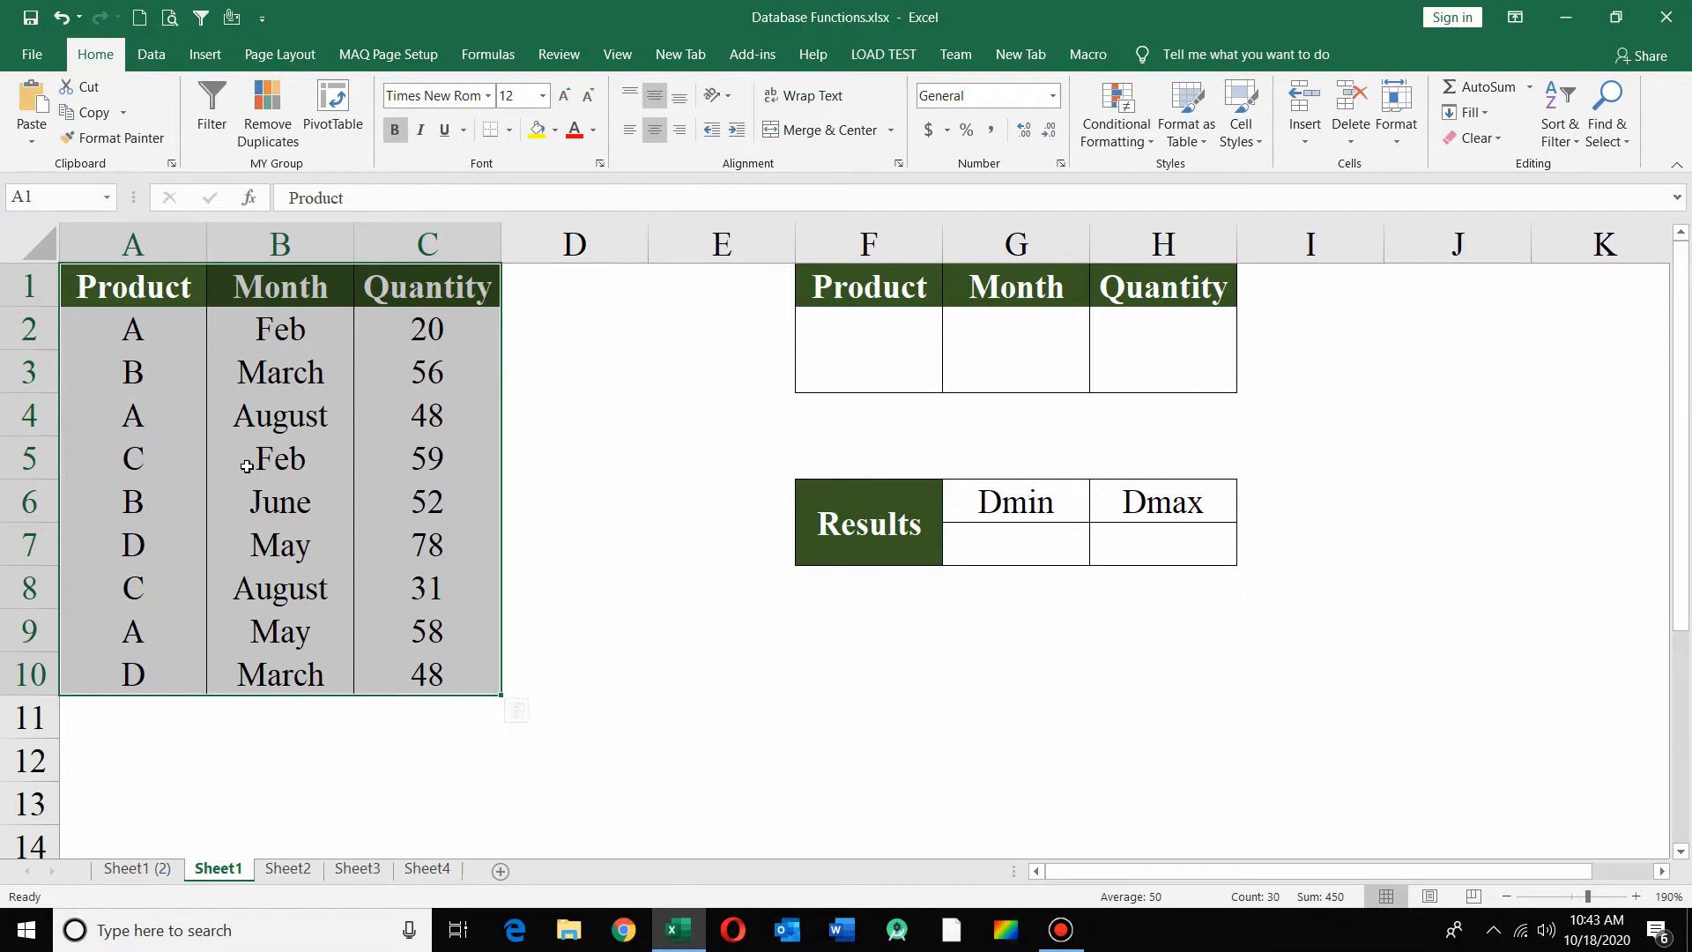
pyautogui.click(35, 196)
pyautogui.write('database')
pyautogui.press('Return')
pyautogui.click(638, 483)
# Begin a DMIN formula in G7 with the named range database as its first argument
pyautogui.click(1012, 557)
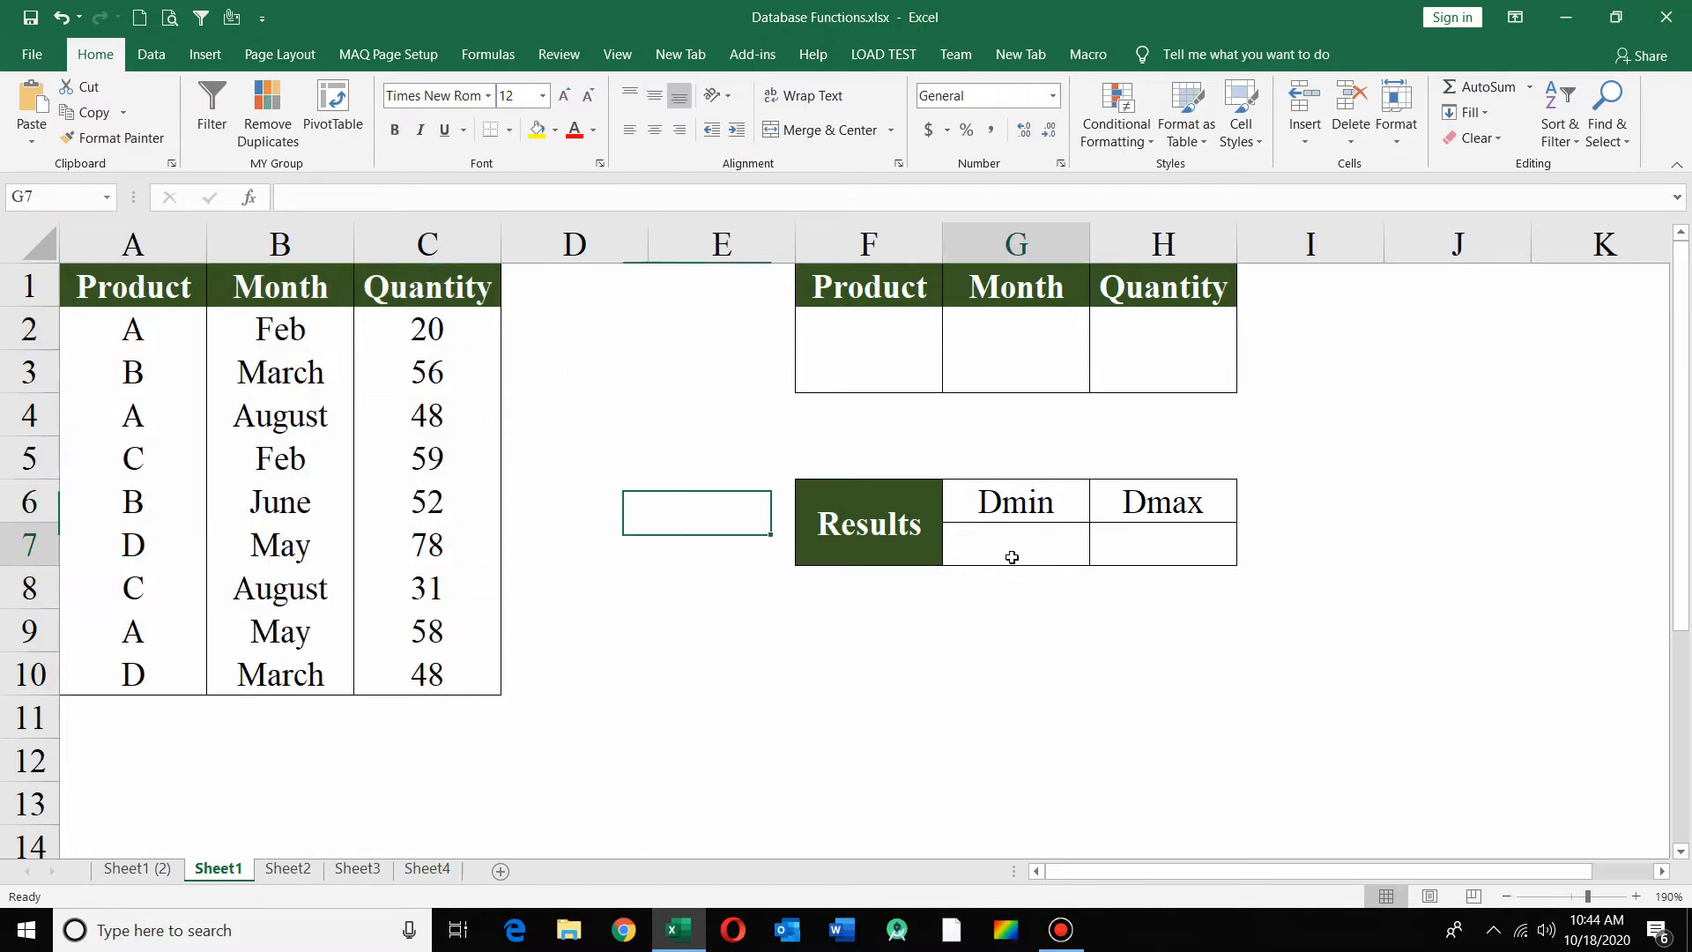
pyautogui.doubleClick(1013, 557)
pyautogui.write('=')
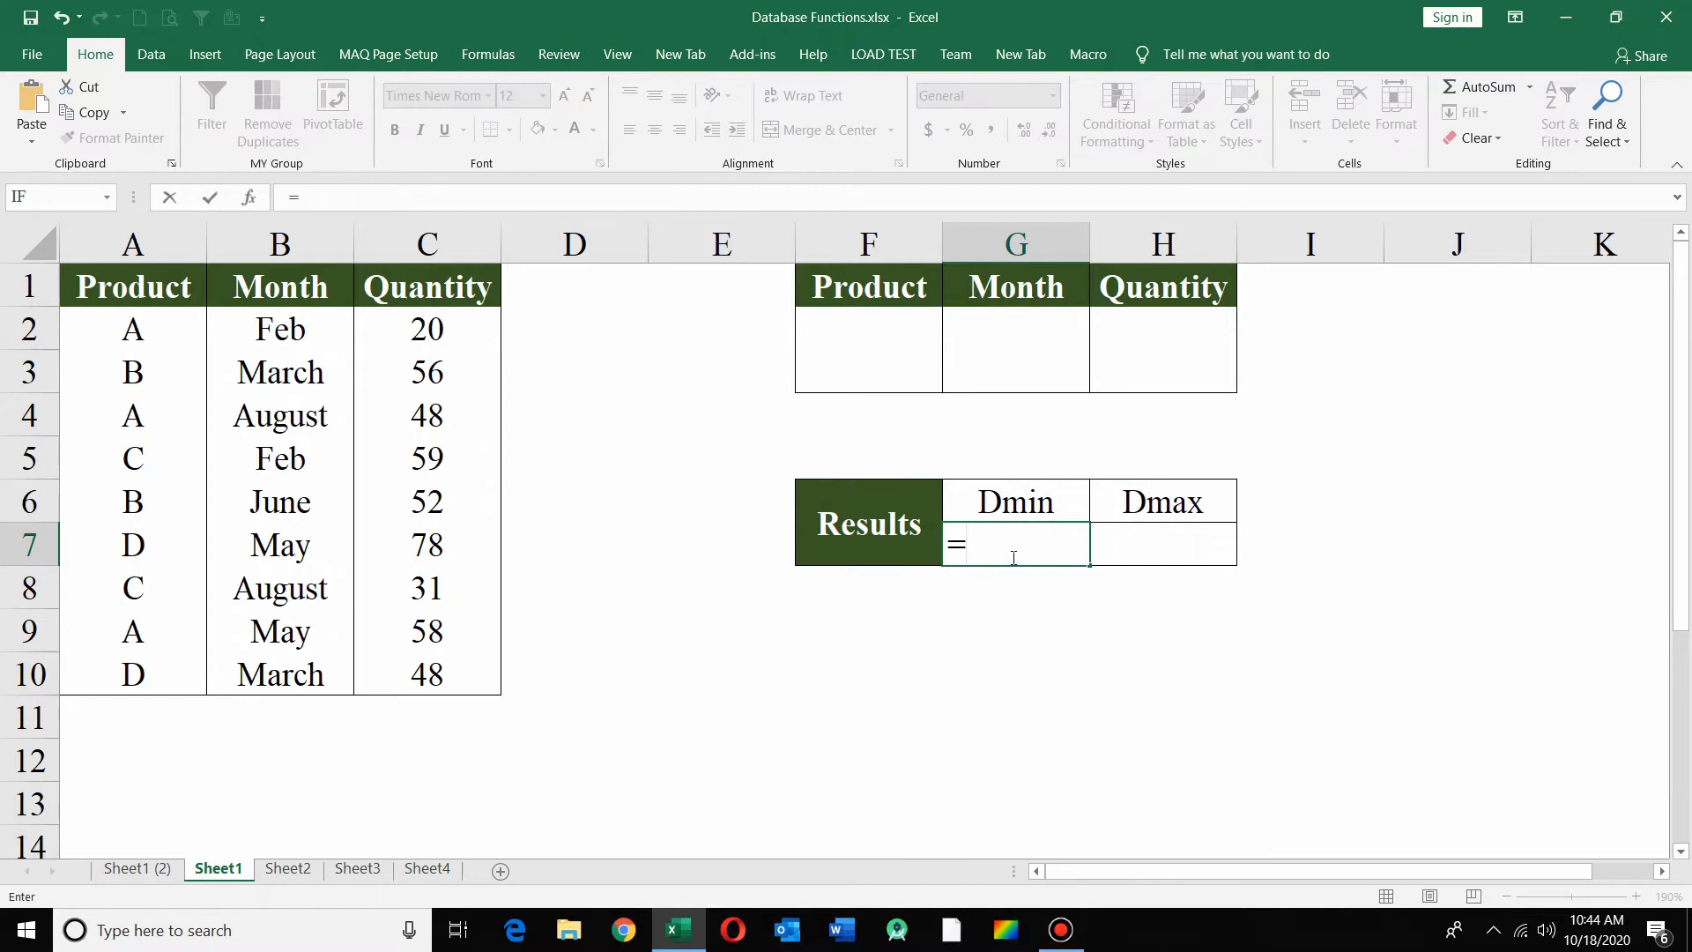
pyautogui.write('dim')
pyautogui.press('BackSpace')
pyautogui.press('BackSpace')
pyautogui.write('ma')
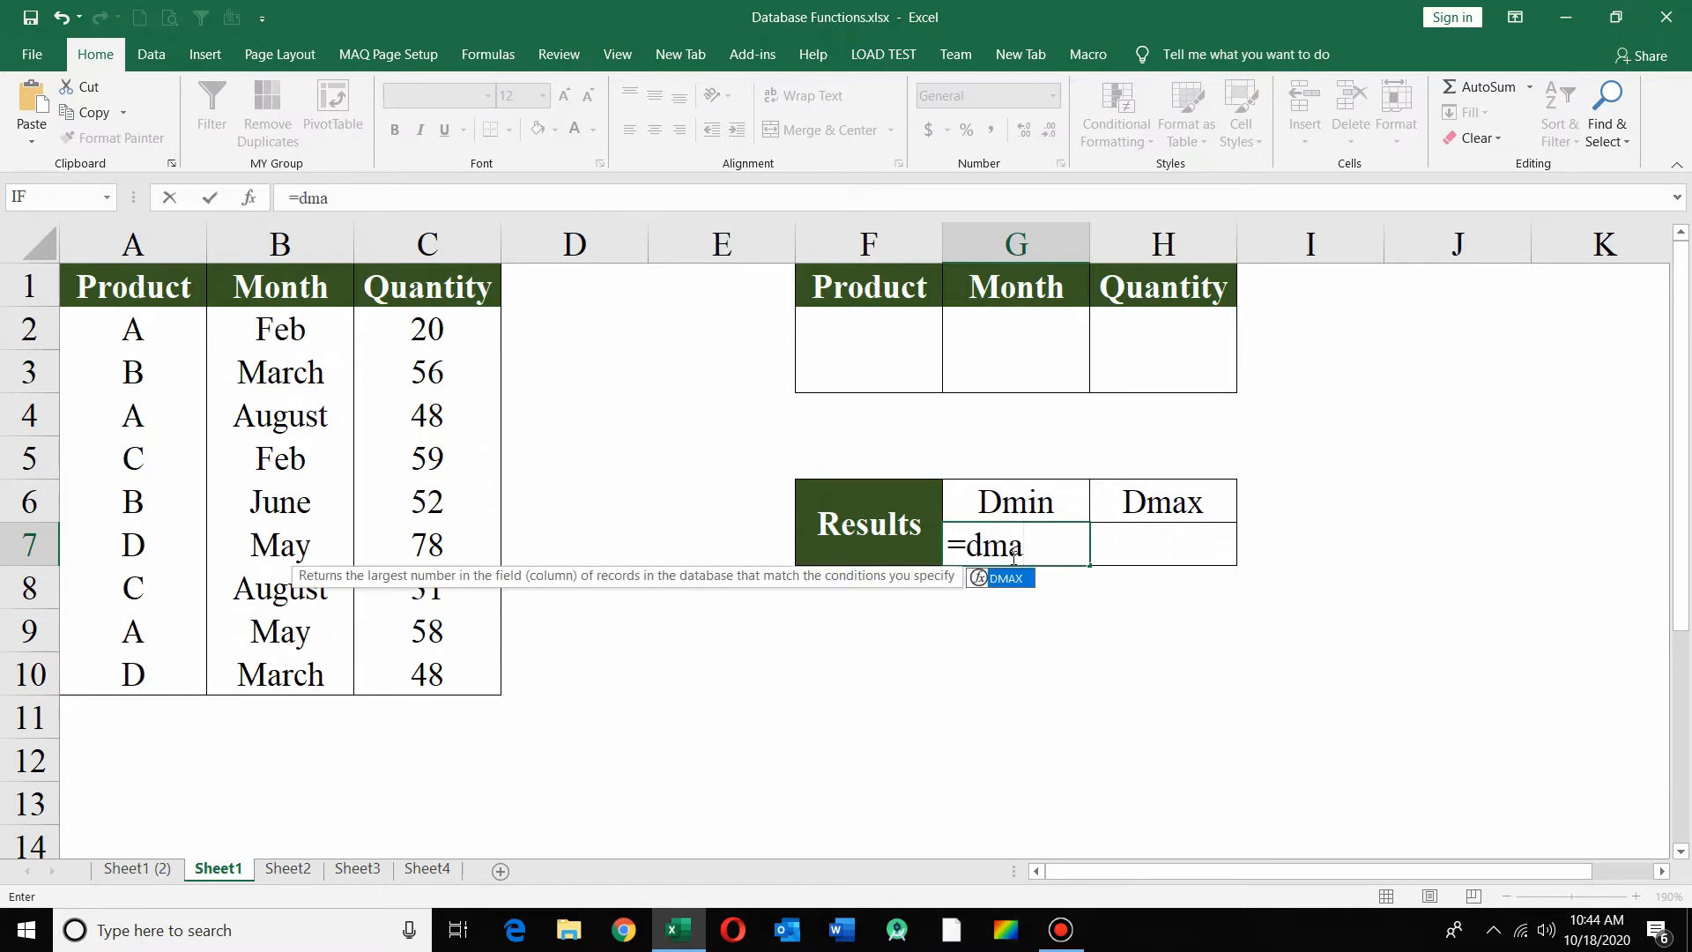
pyautogui.press('BackSpace')
pyautogui.write('in')
pyautogui.press('Tab')
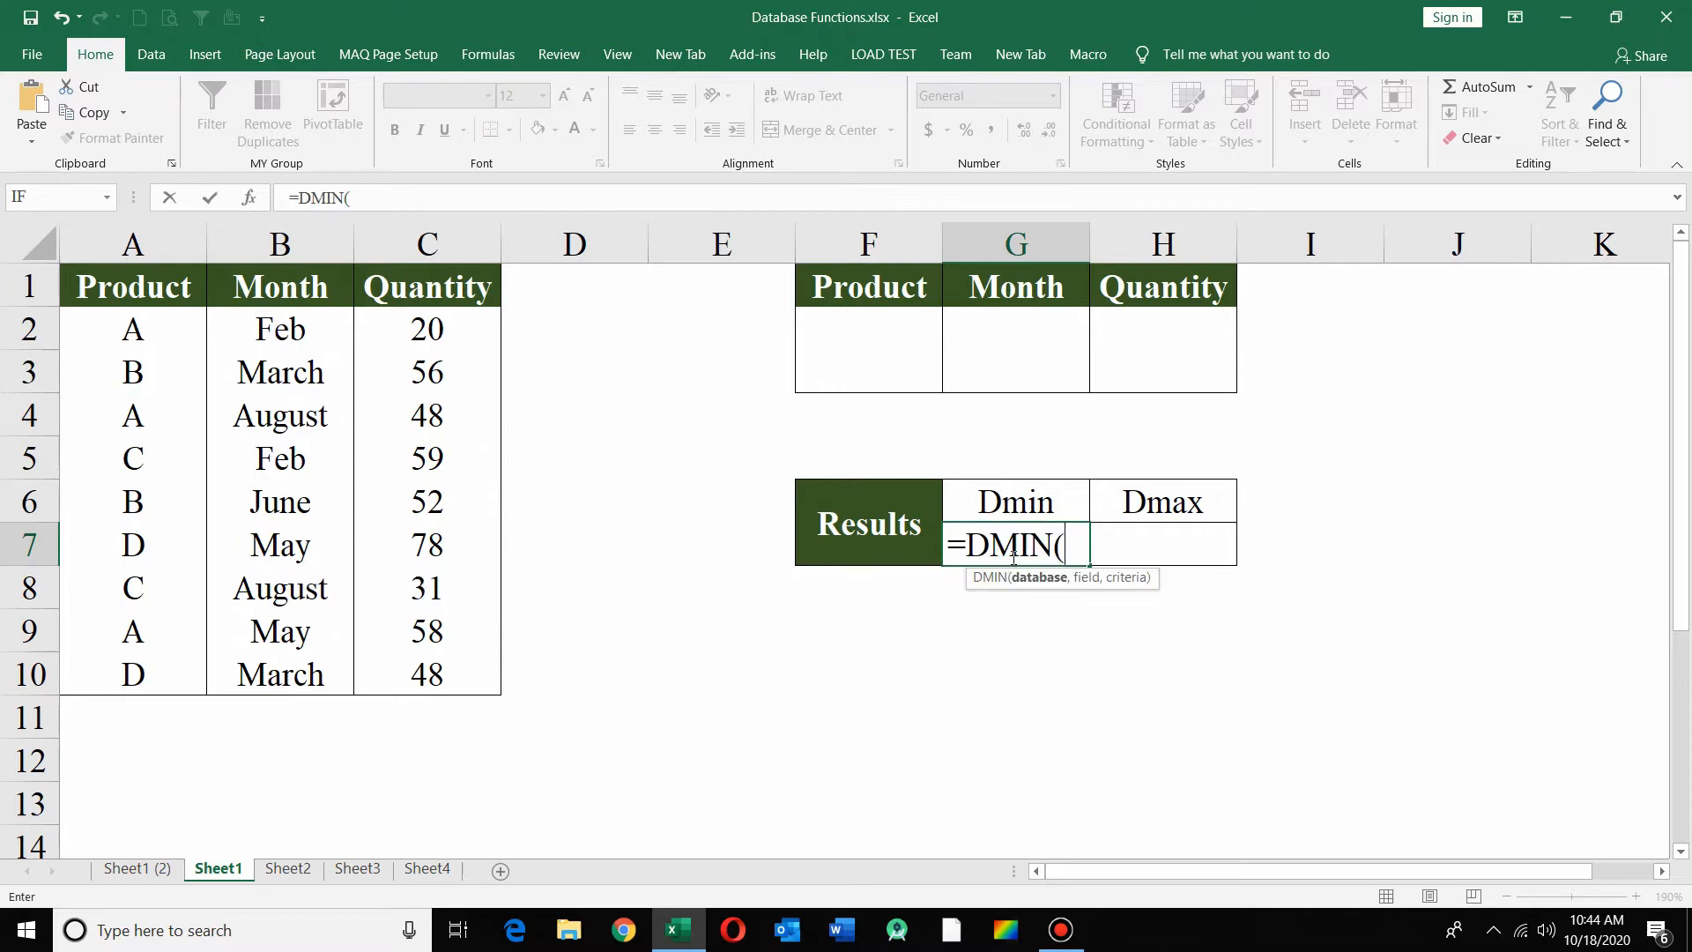
pyautogui.write('d')
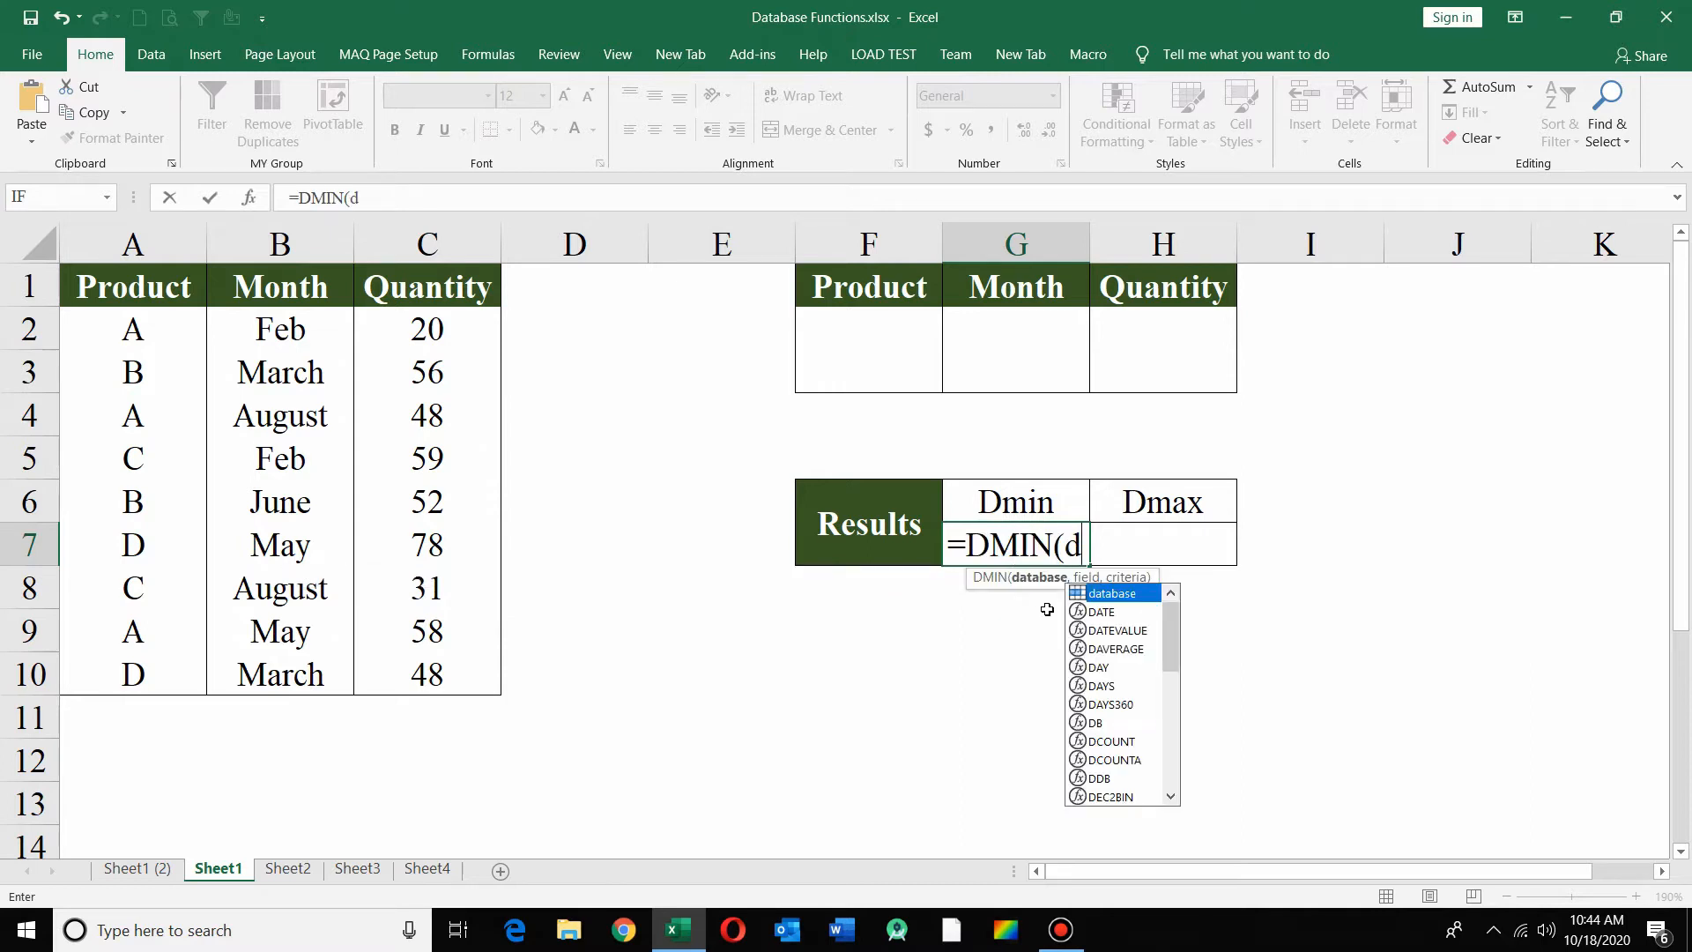
pyautogui.doubleClick(1108, 593)
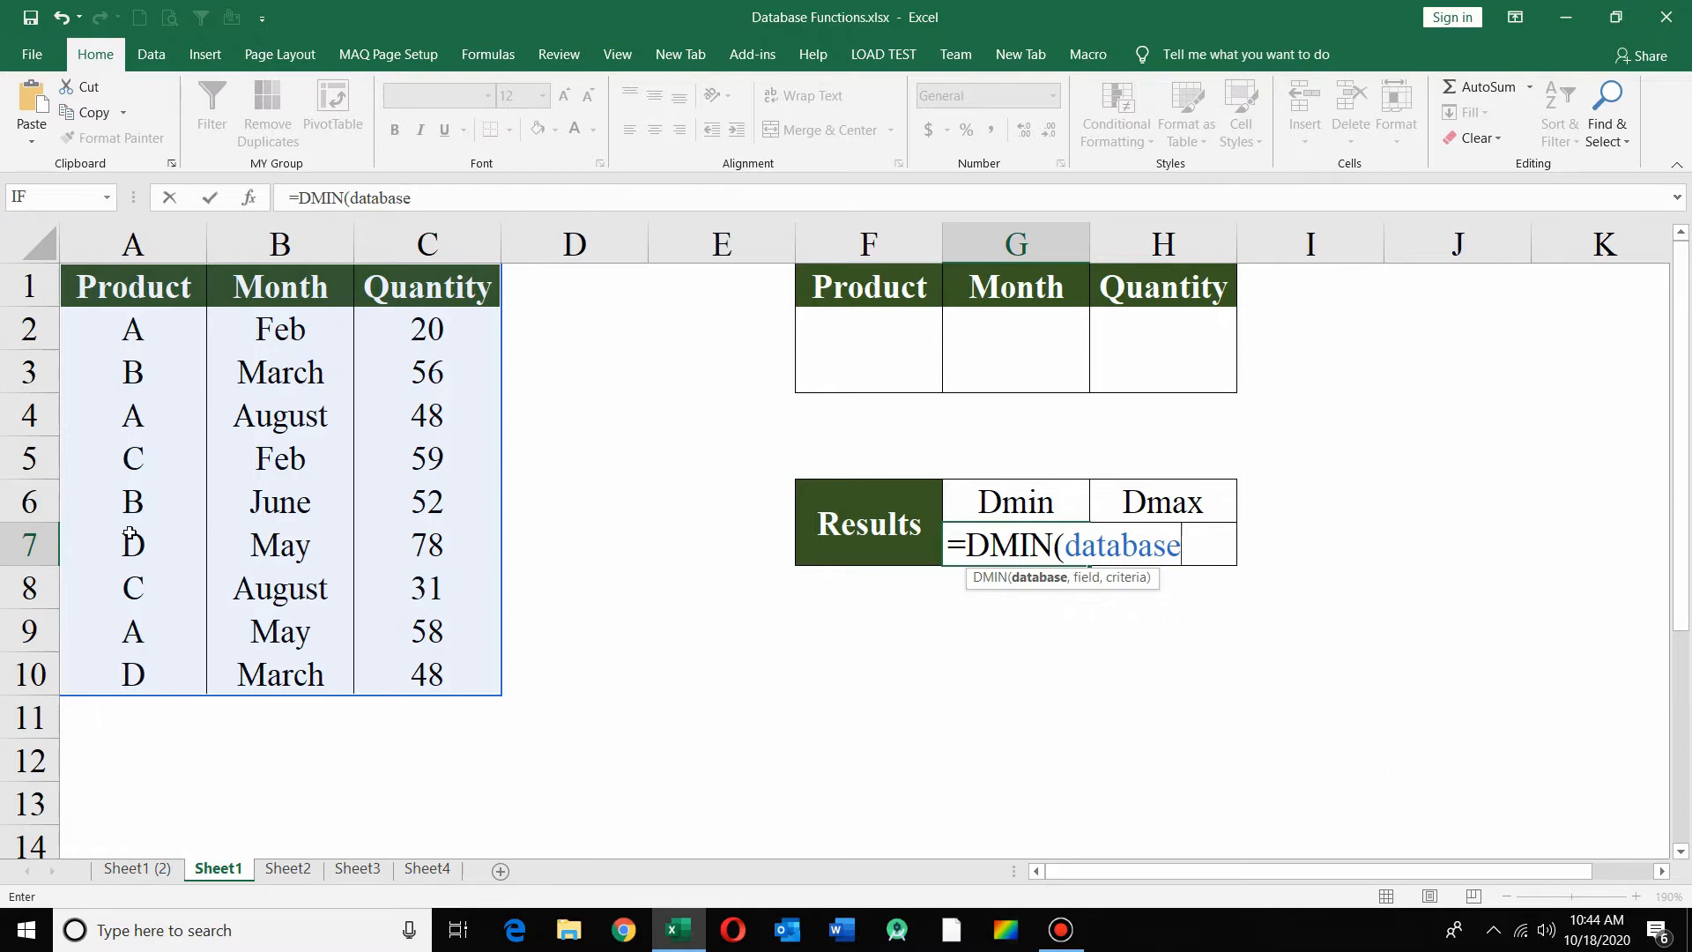
# Complete the DMIN formula in G7 with H1 as the field and F1:H2 as the criteria range
pyautogui.write(',')
pyautogui.click(1181, 294)
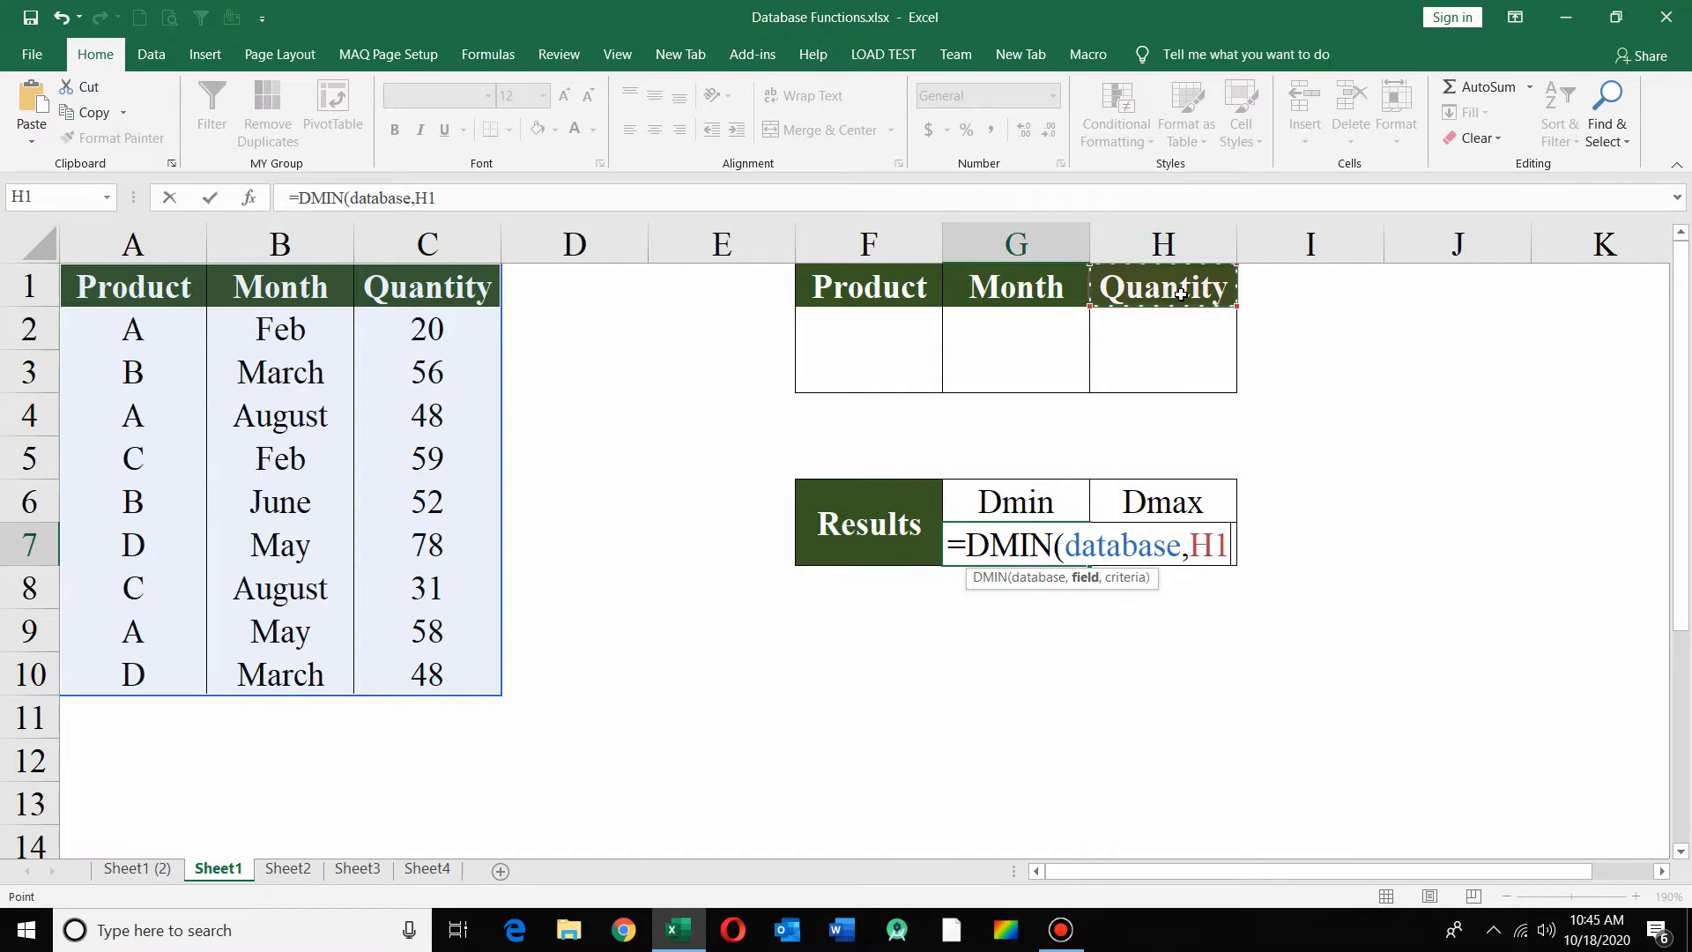
pyautogui.write(',')
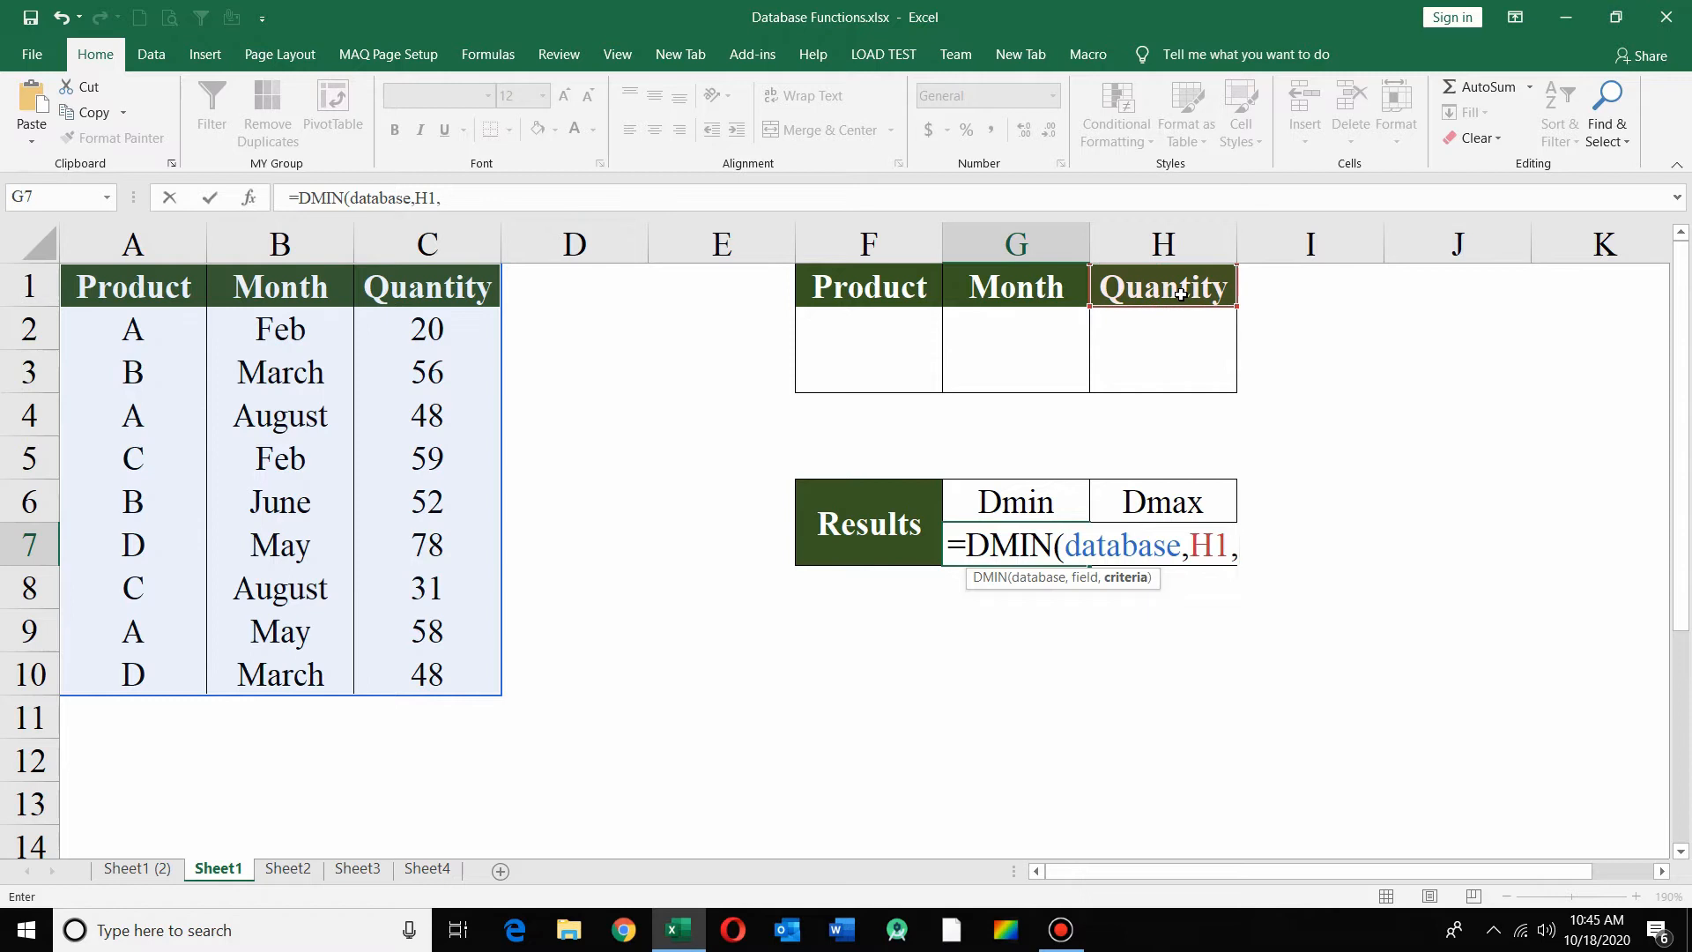
pyautogui.click(917, 294)
pyautogui.moveTo(917, 293); pyautogui.dragTo(1144, 348)
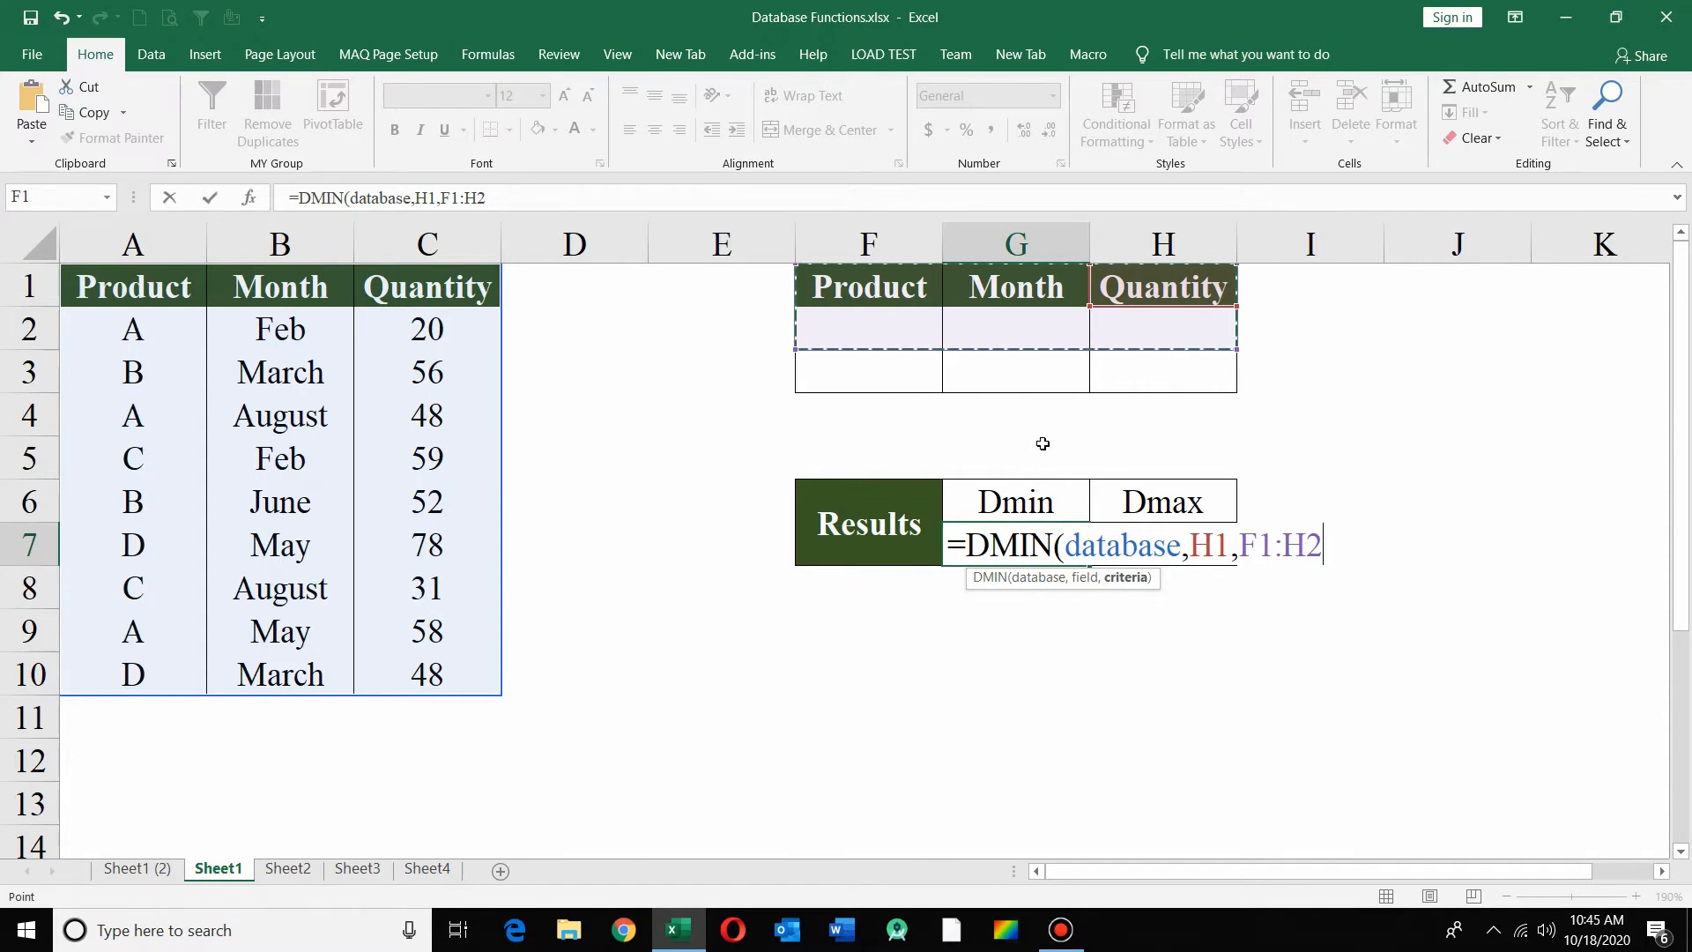
pyautogui.press('Return')
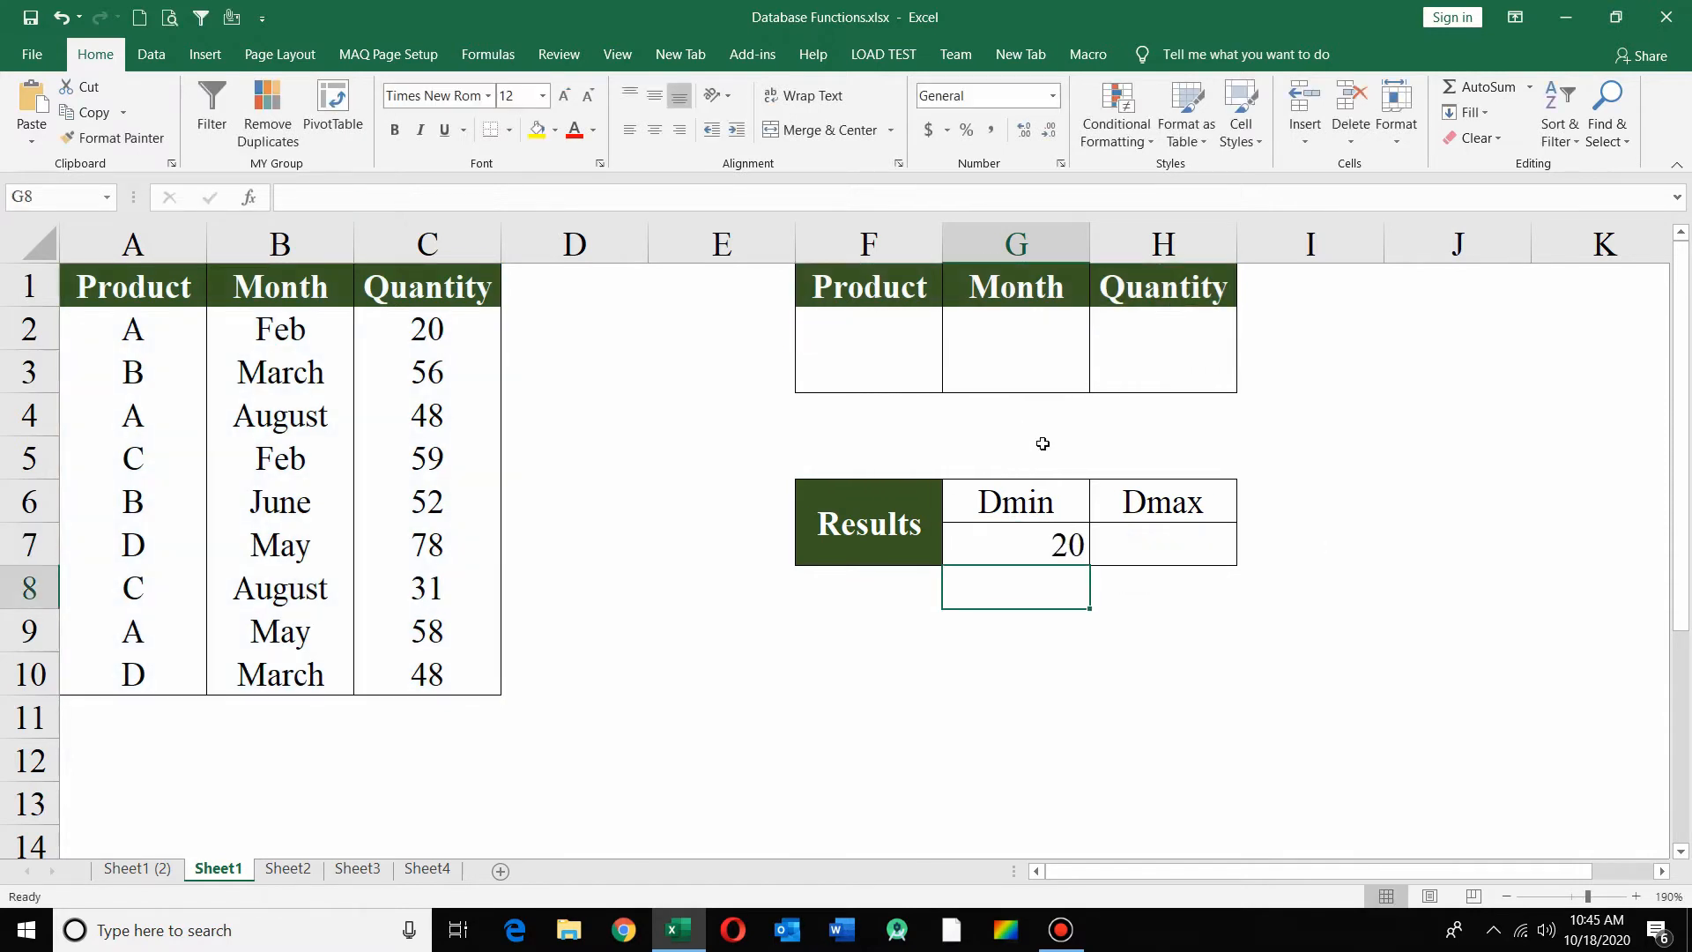
# Check the DMIN result against the Quantity values in C2:C10 and enter B as the Product criterion in F2
pyautogui.click(1058, 546)
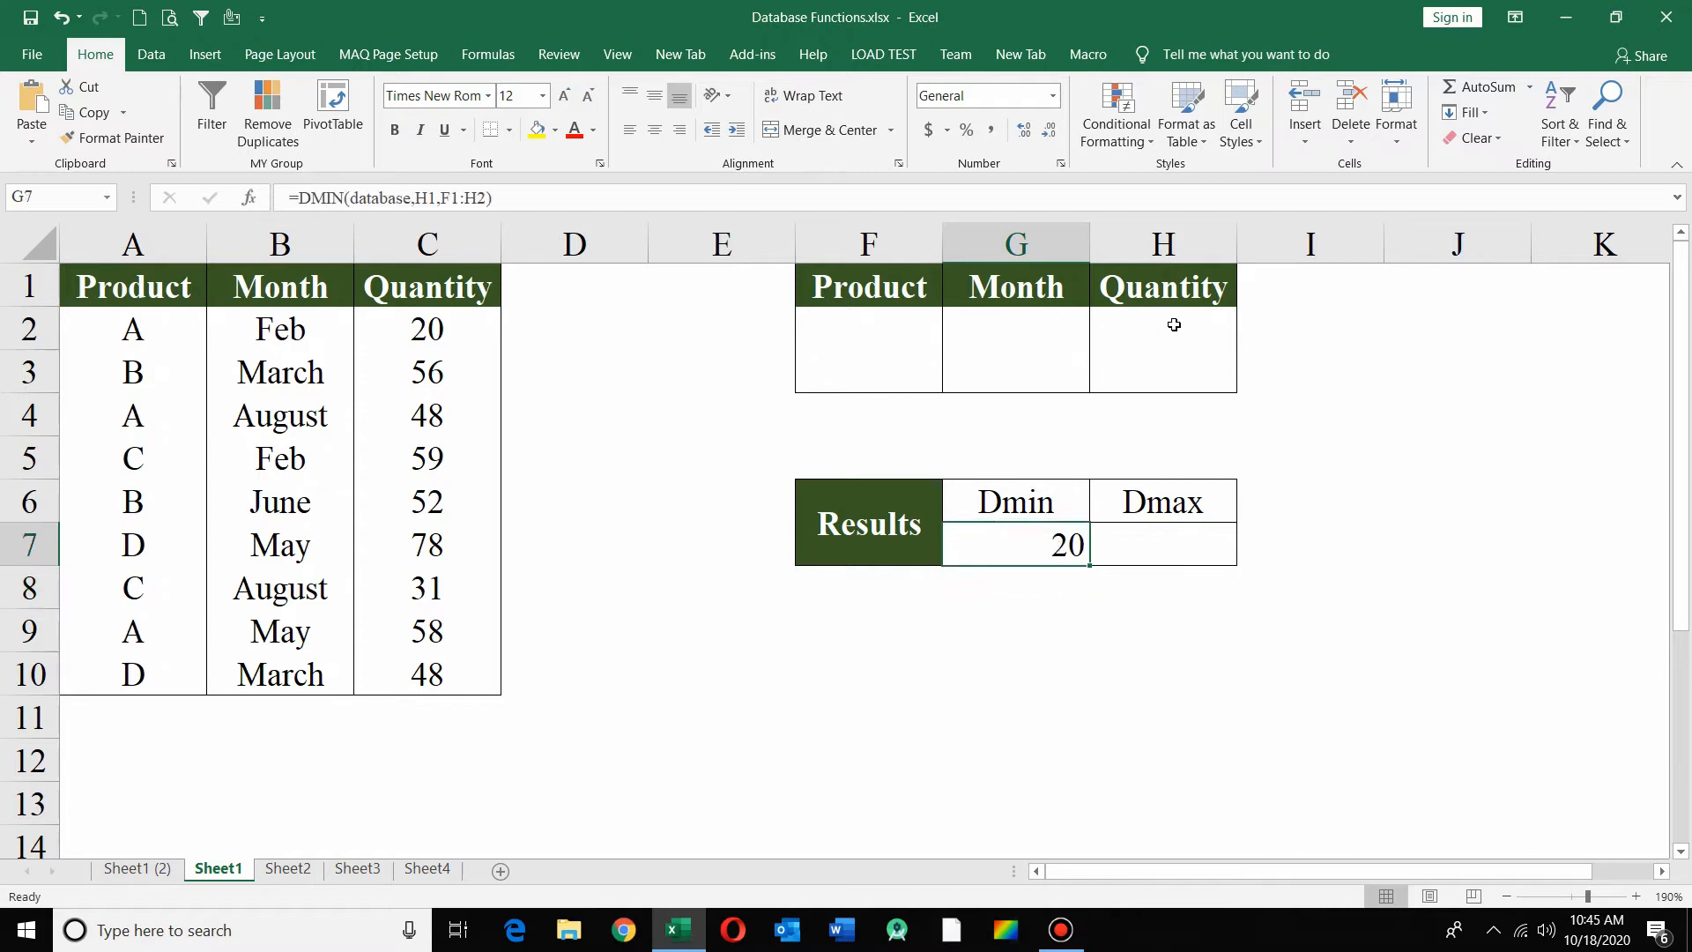
pyautogui.moveTo(440, 327); pyautogui.dragTo(471, 671)
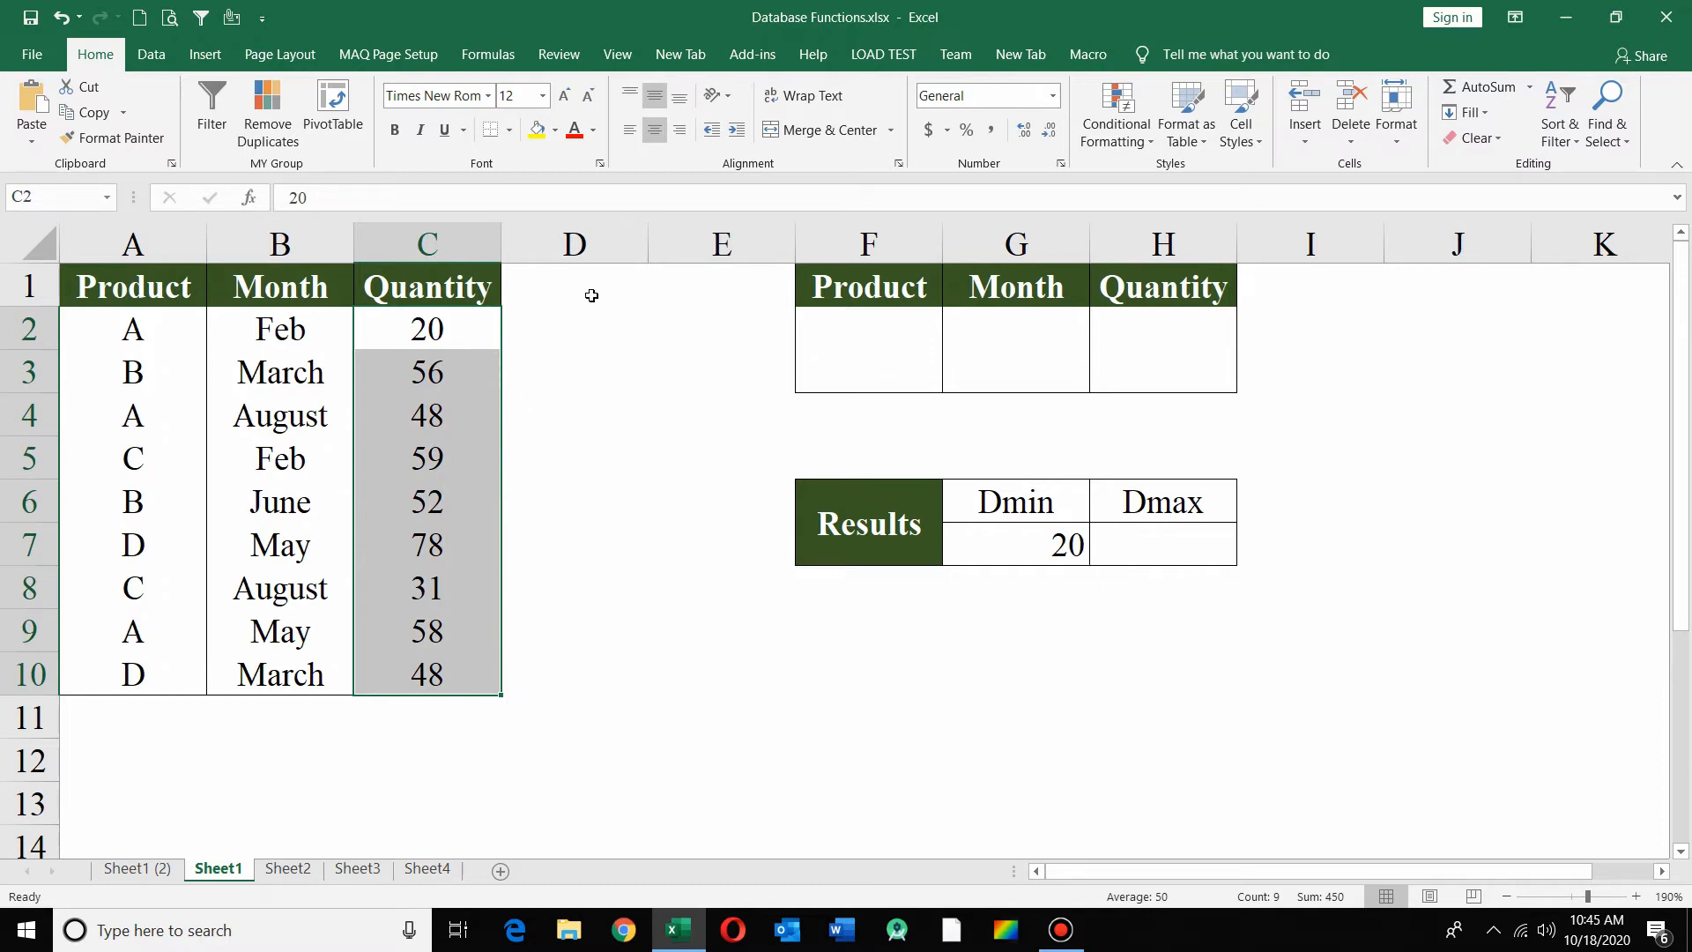
pyautogui.click(851, 328)
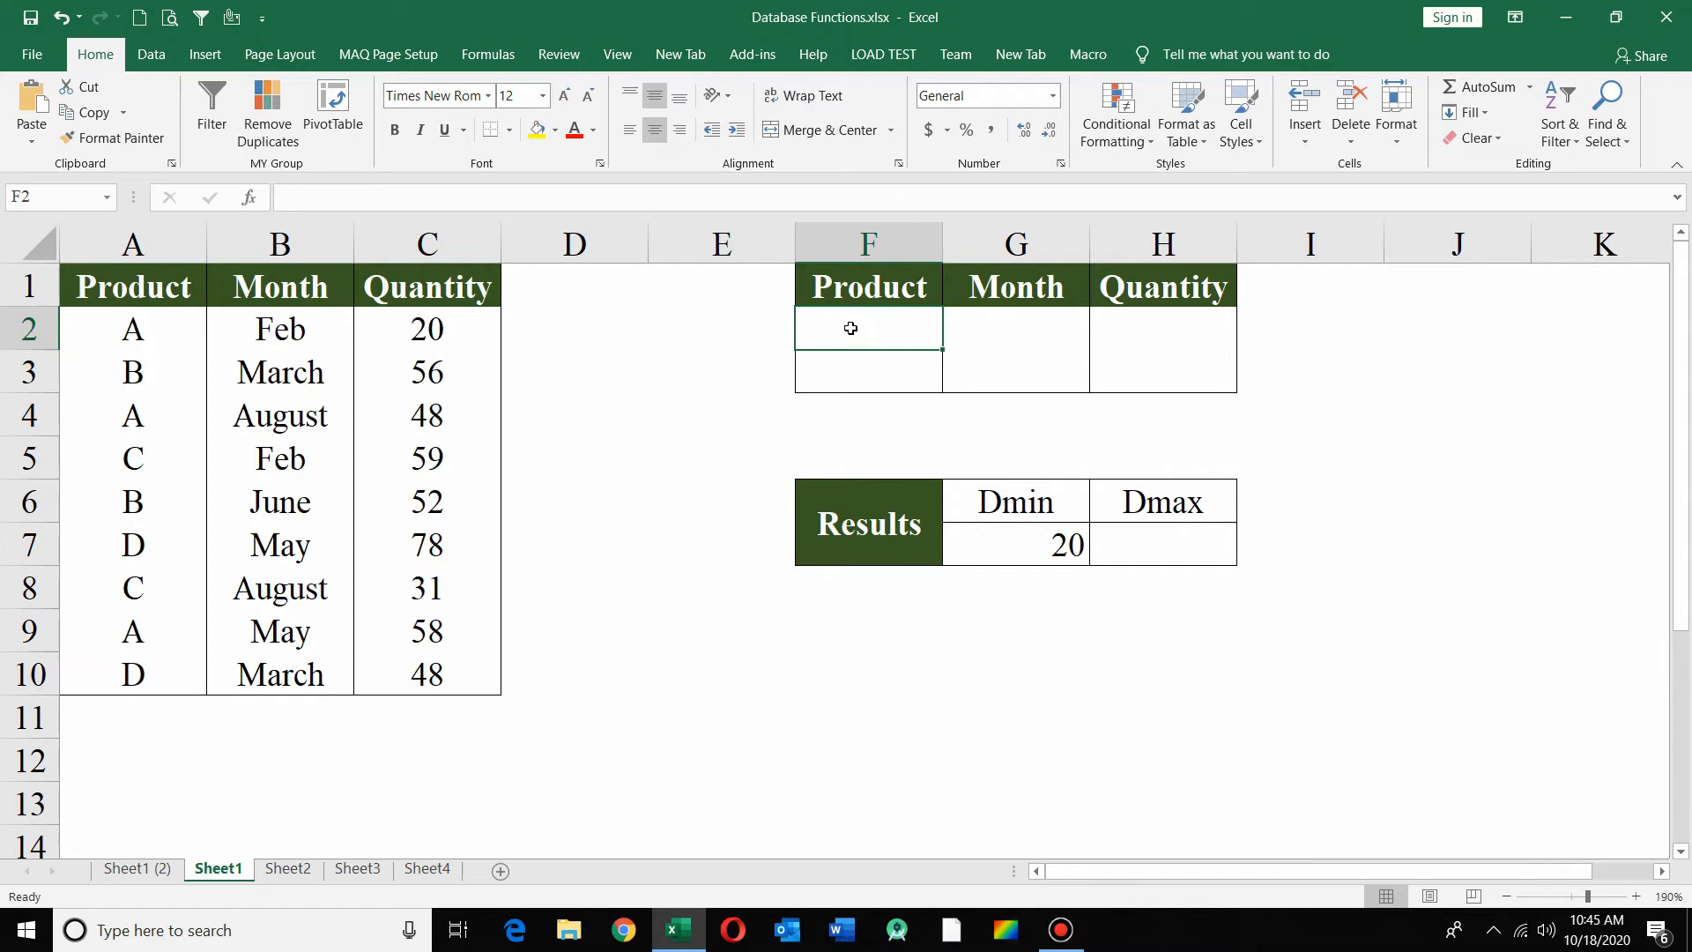
pyautogui.write('B')
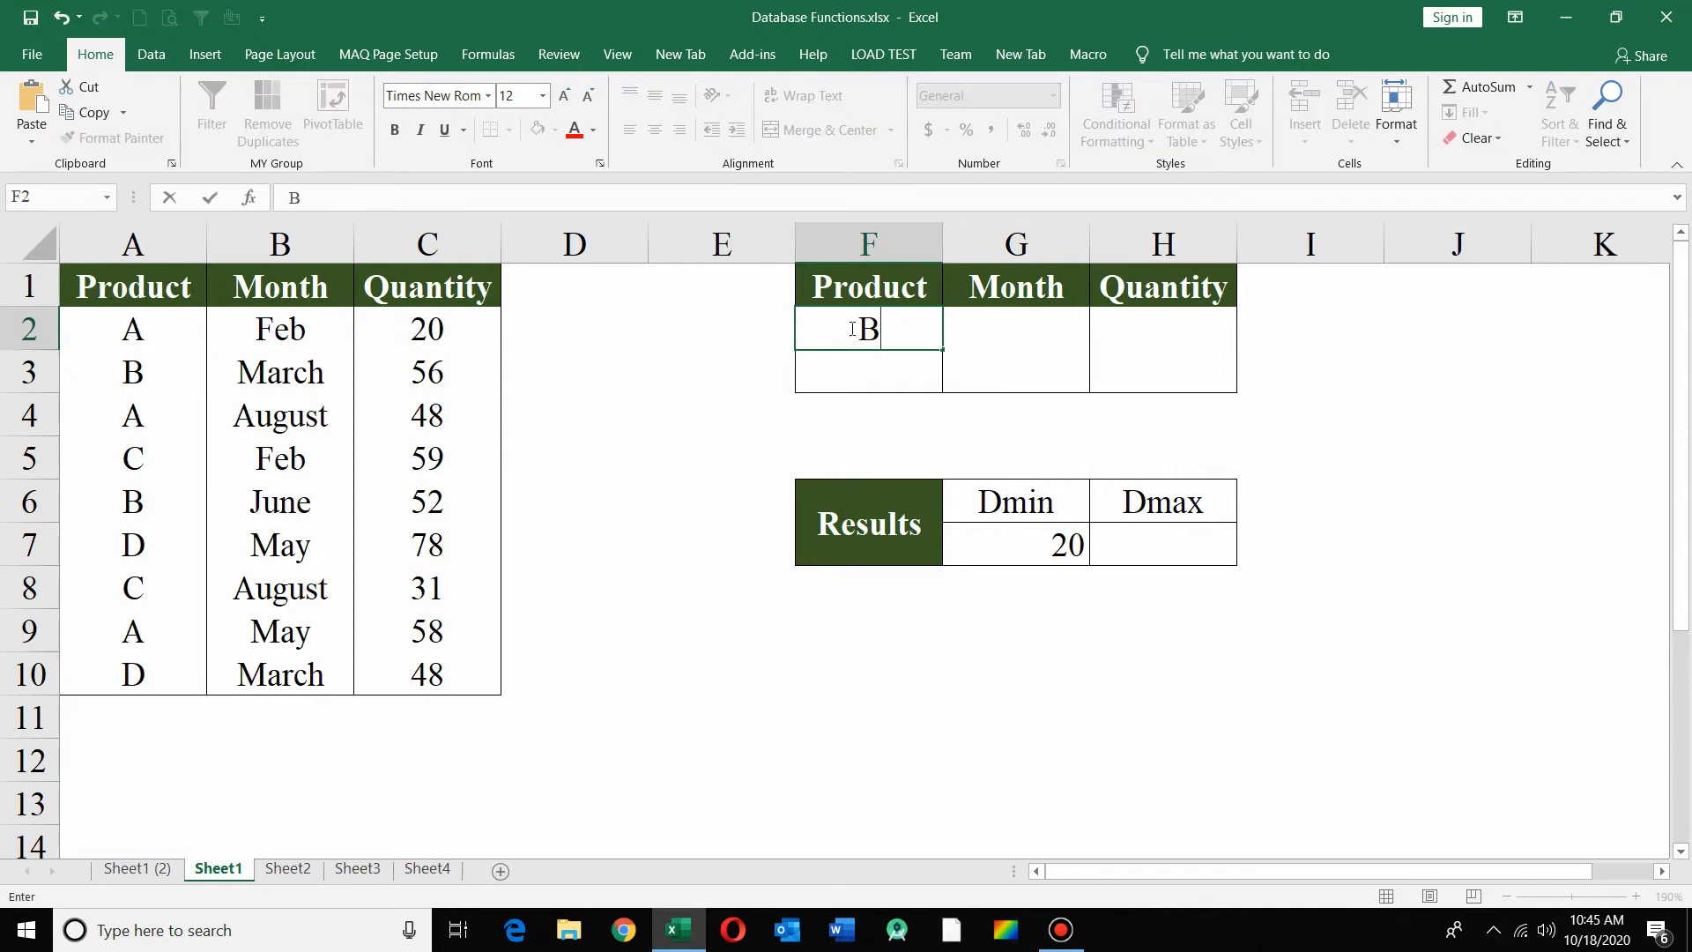
pyautogui.press('Return')
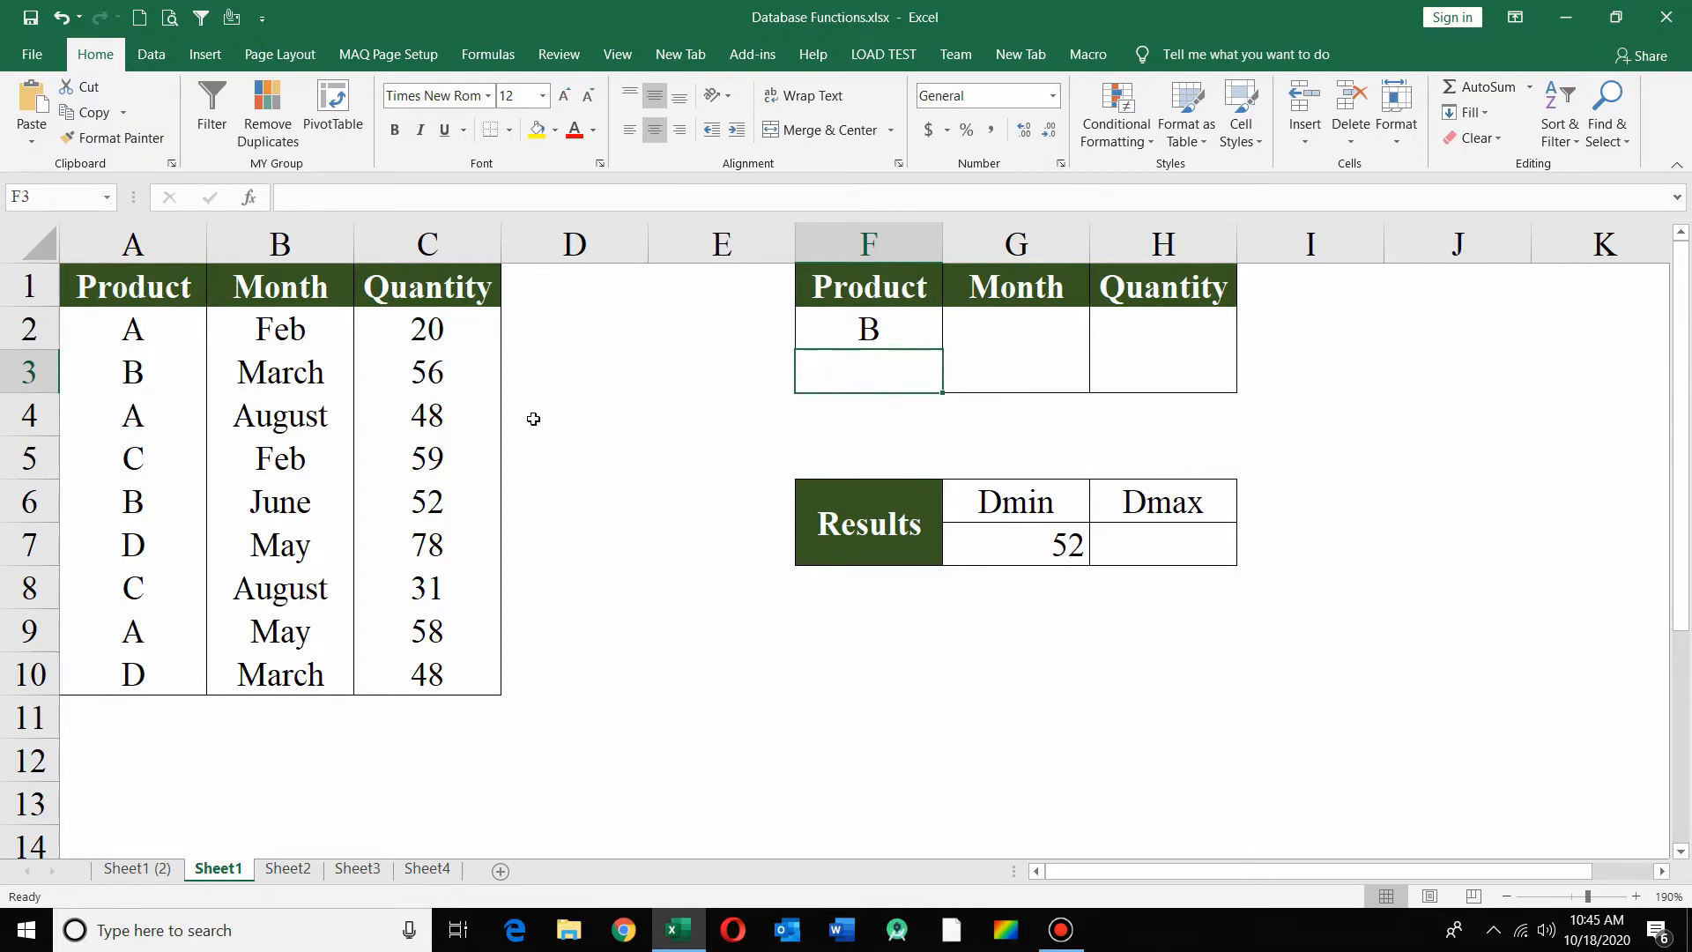
# Clear the Product criterion in F2 and enter May as the Month criterion in G2
pyautogui.click(888, 323)
pyautogui.press('Delete')
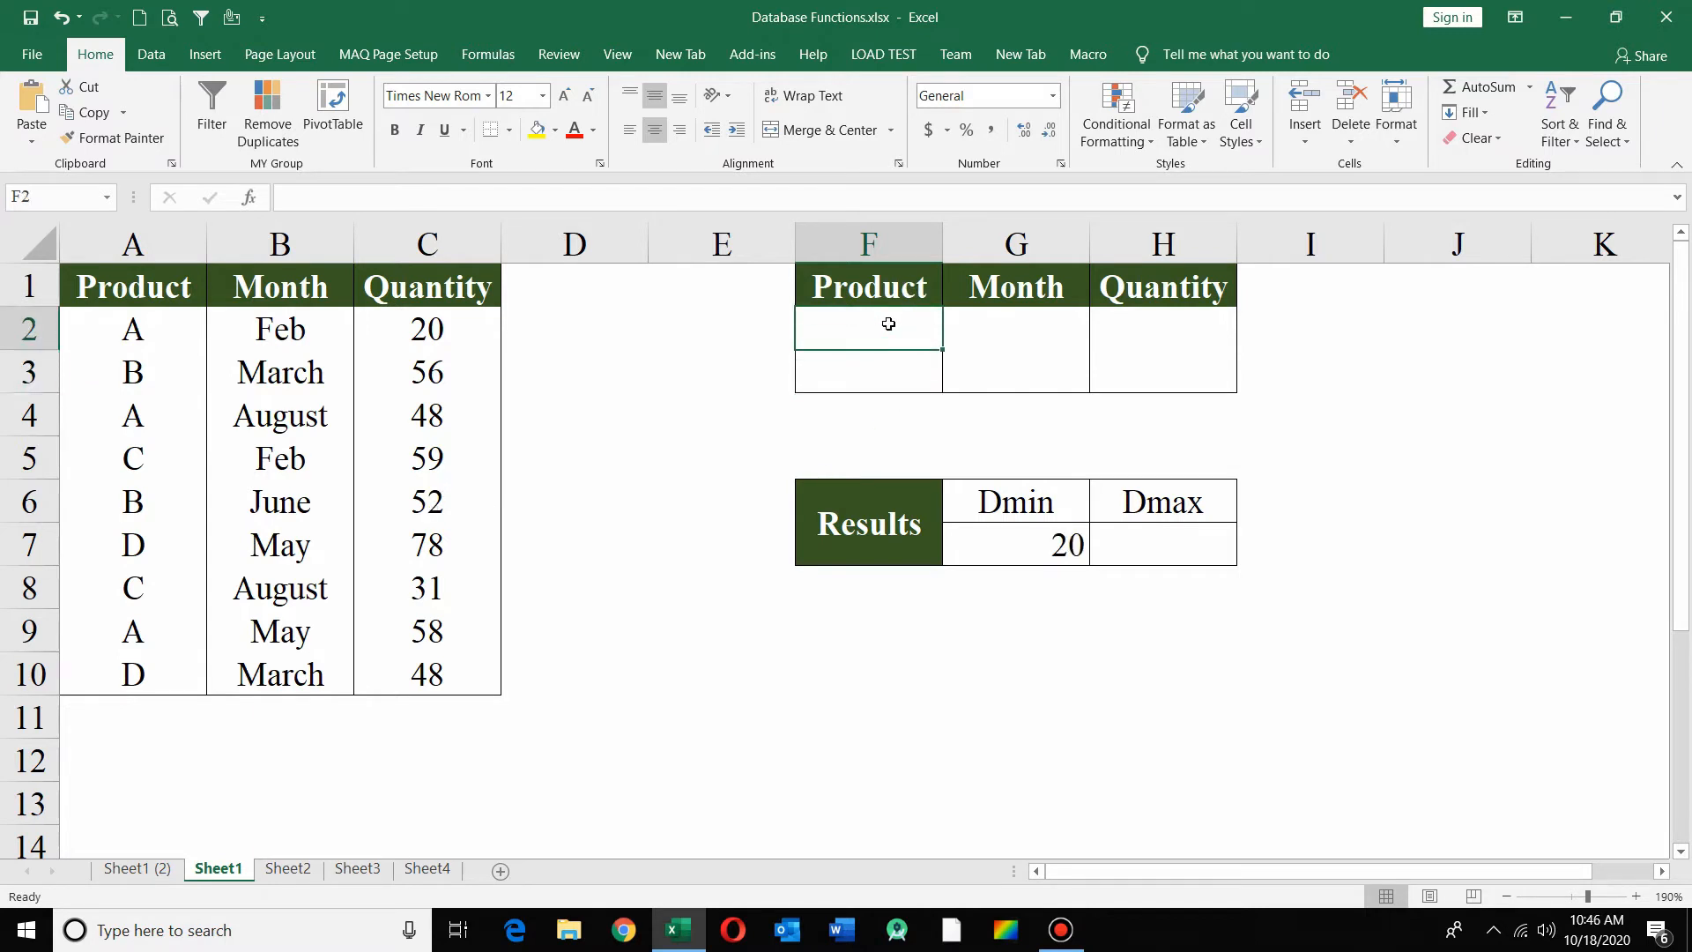
pyautogui.press('Tab')
pyautogui.press('F2')
pyautogui.write('My')
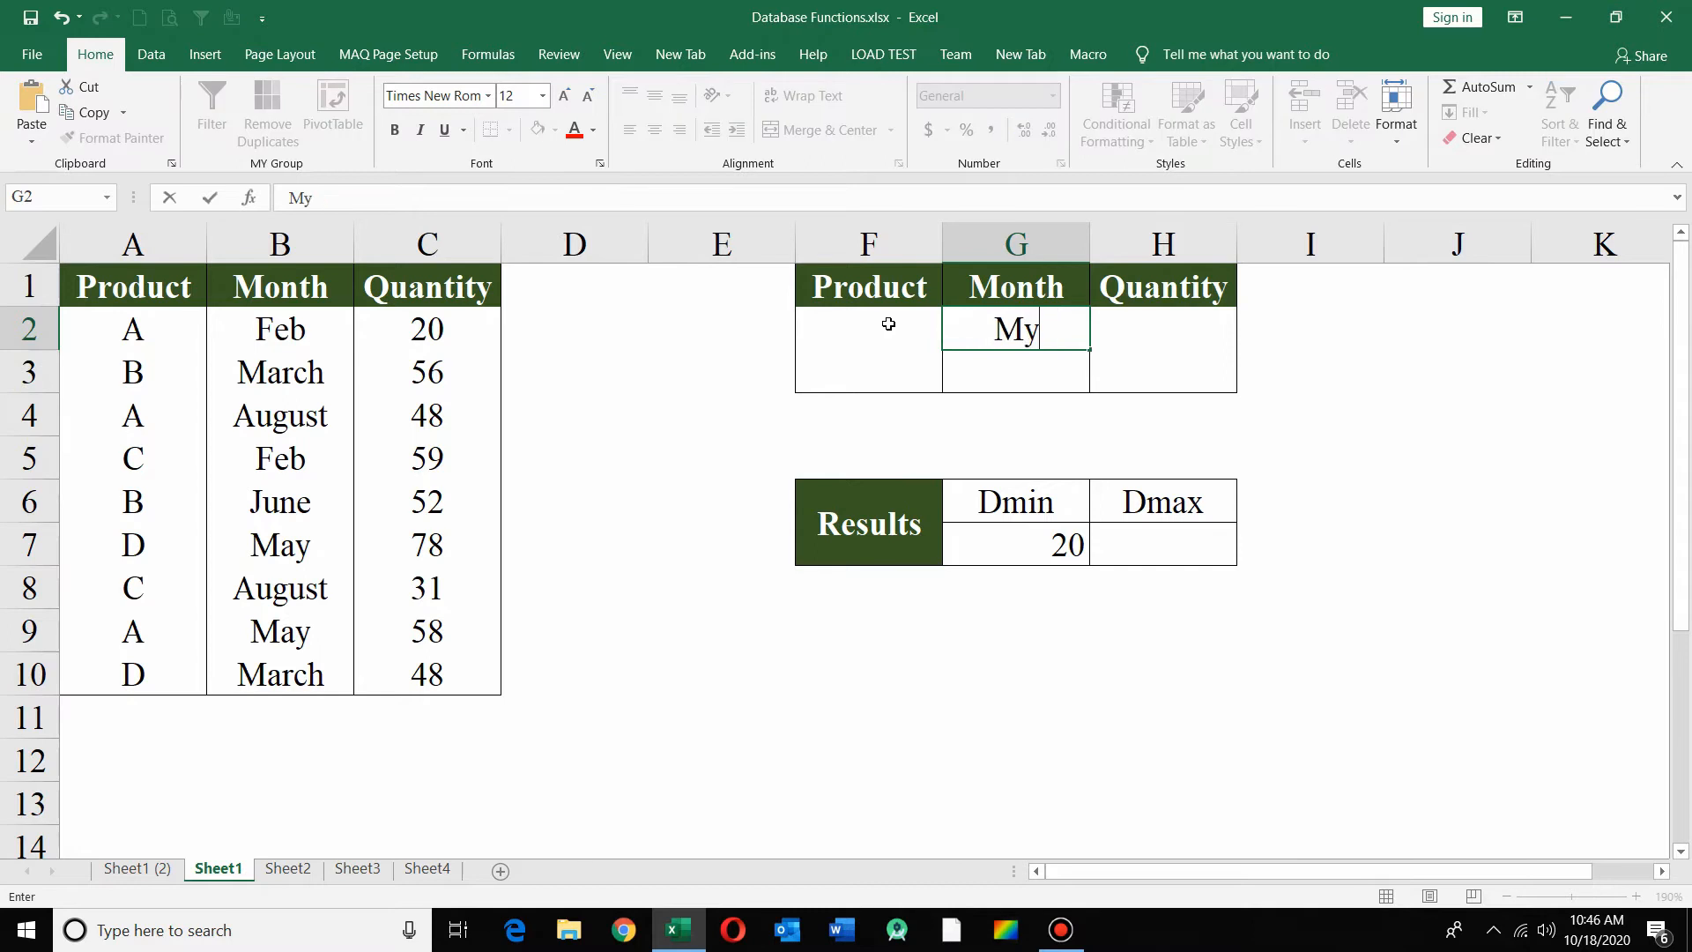
pyautogui.press('BackSpace')
pyautogui.write('ay')
pyautogui.press('Return')
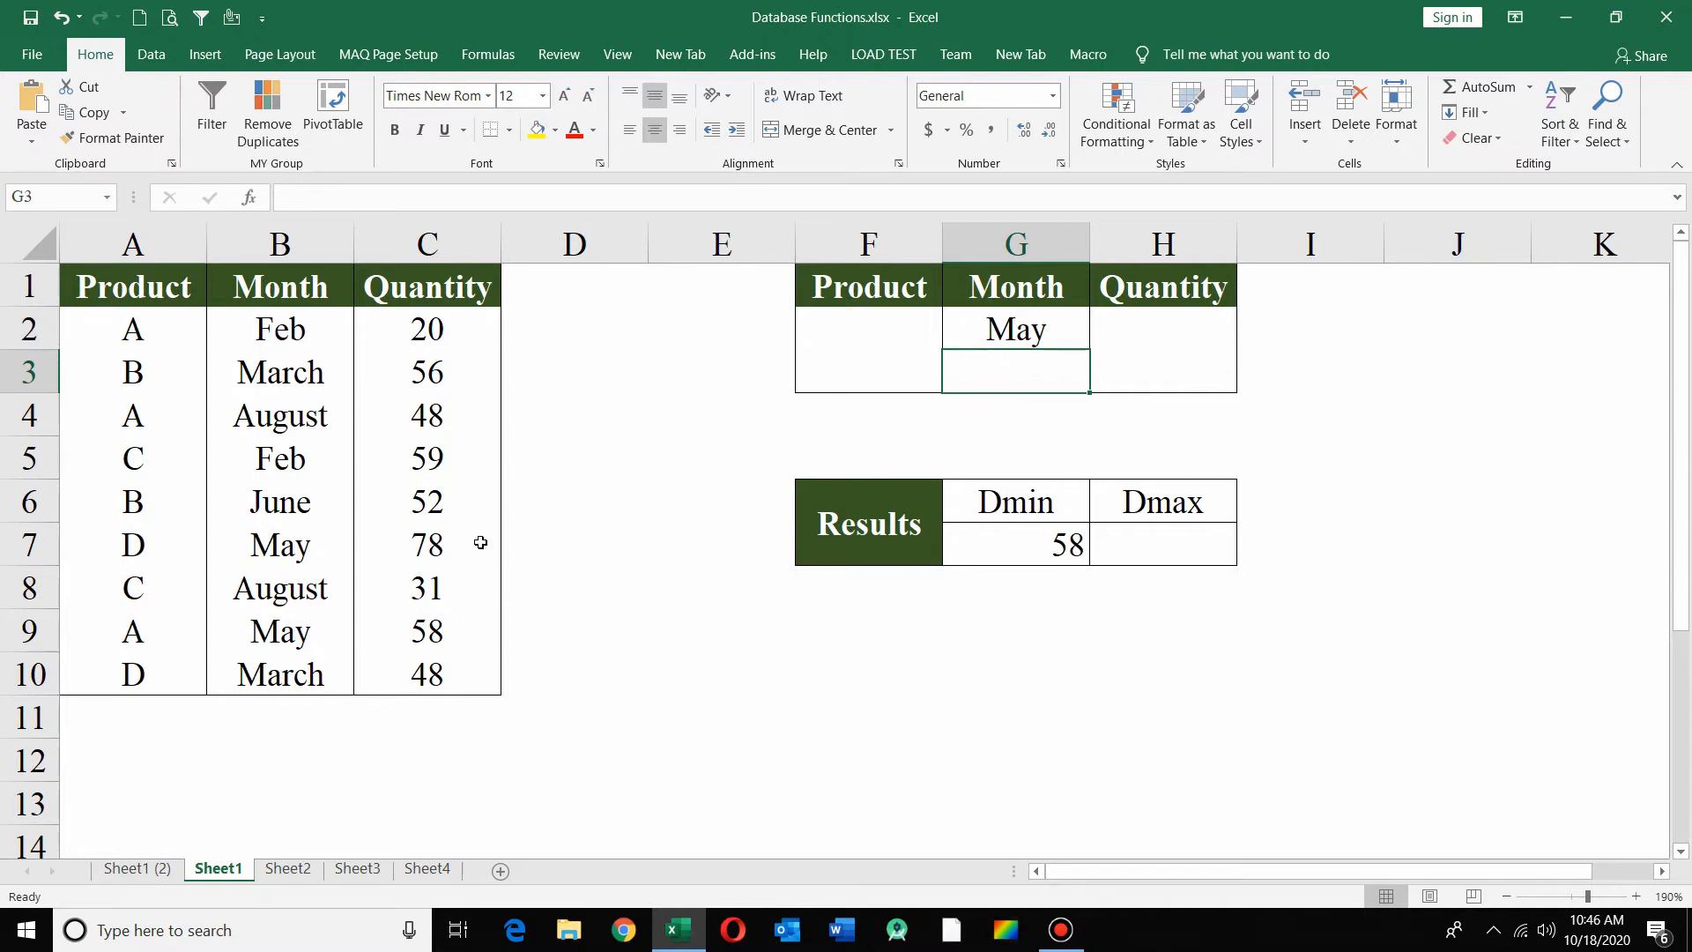
# Replace the month-only criterion with Product D in F2 combined with Month May in G2
pyautogui.click(1030, 327)
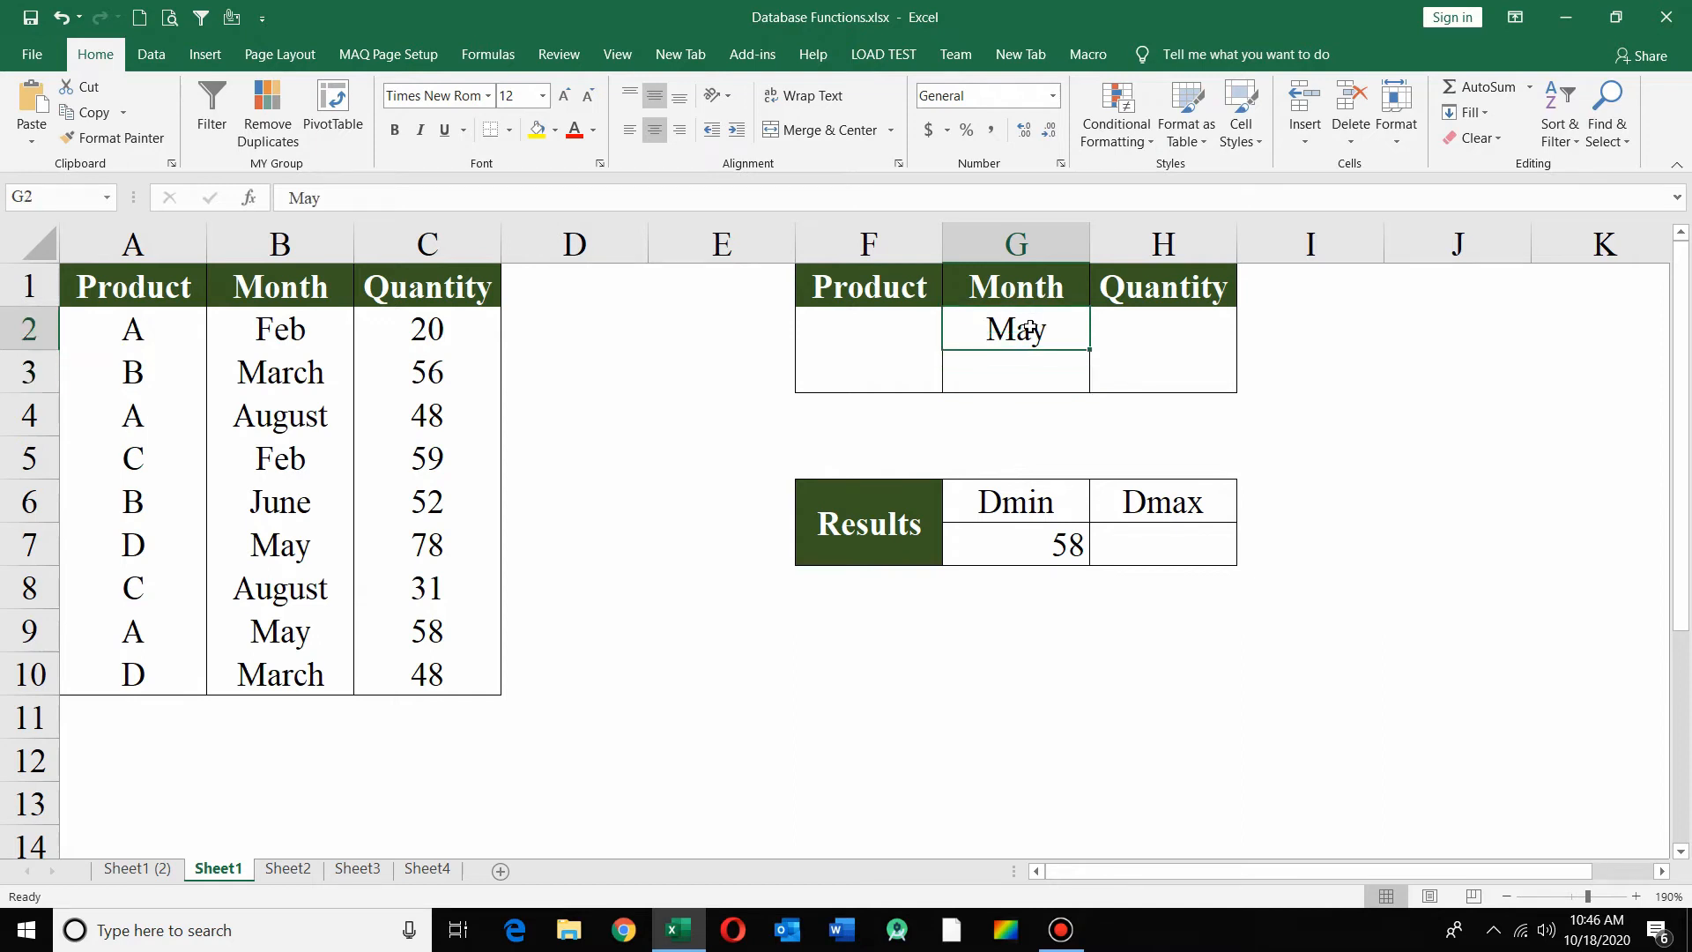
pyautogui.press('Delete')
pyautogui.press('Left')
pyautogui.press('F2')
pyautogui.write('D')
pyautogui.press('Tab')
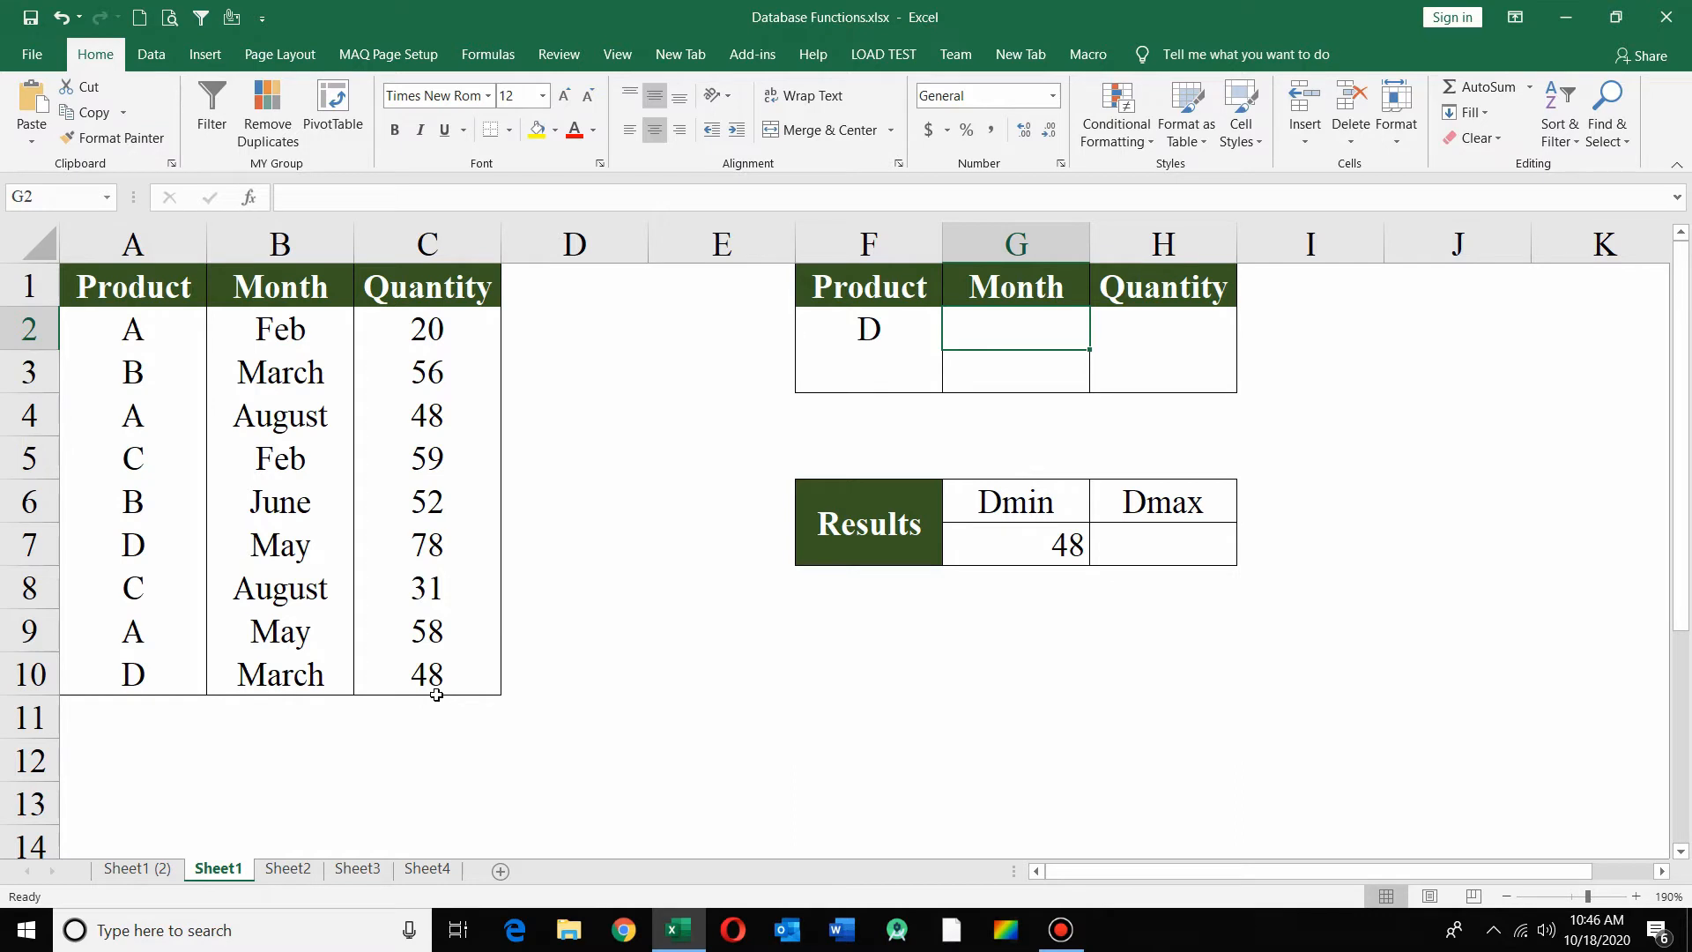
pyautogui.write('May')
pyautogui.press('Return')
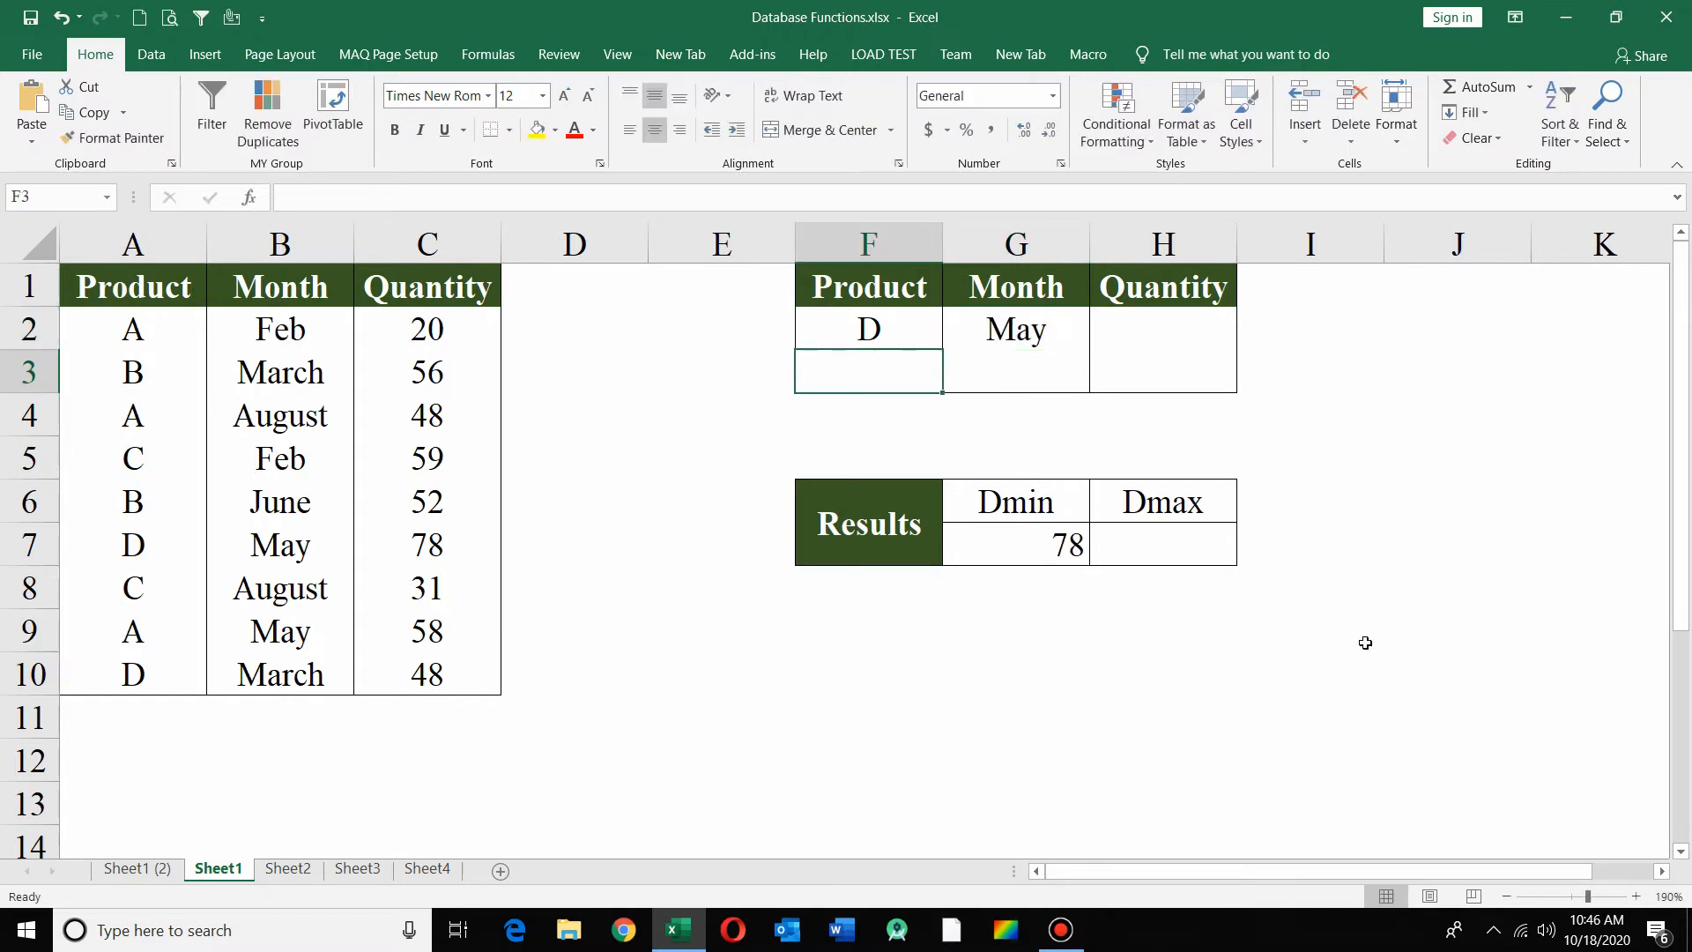
# Check the matching record in row 7 of the data table and clear the Month and Product criteria in G2 and F2
pyautogui.moveTo(177, 540); pyautogui.dragTo(404, 539)
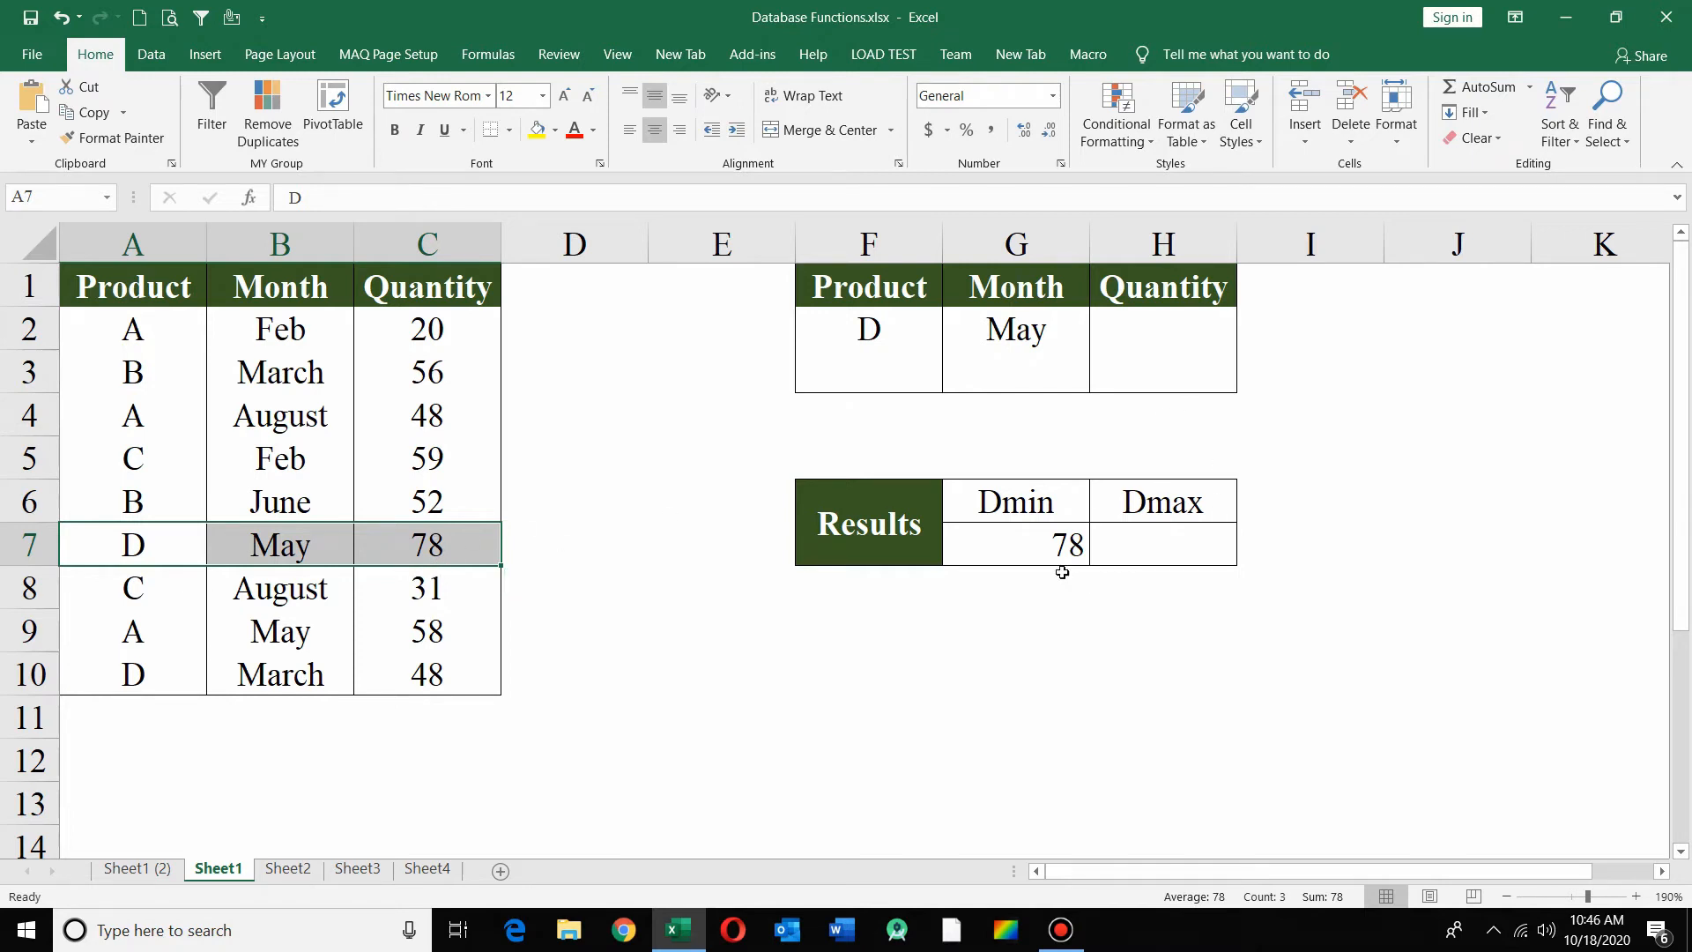
pyautogui.click(1020, 339)
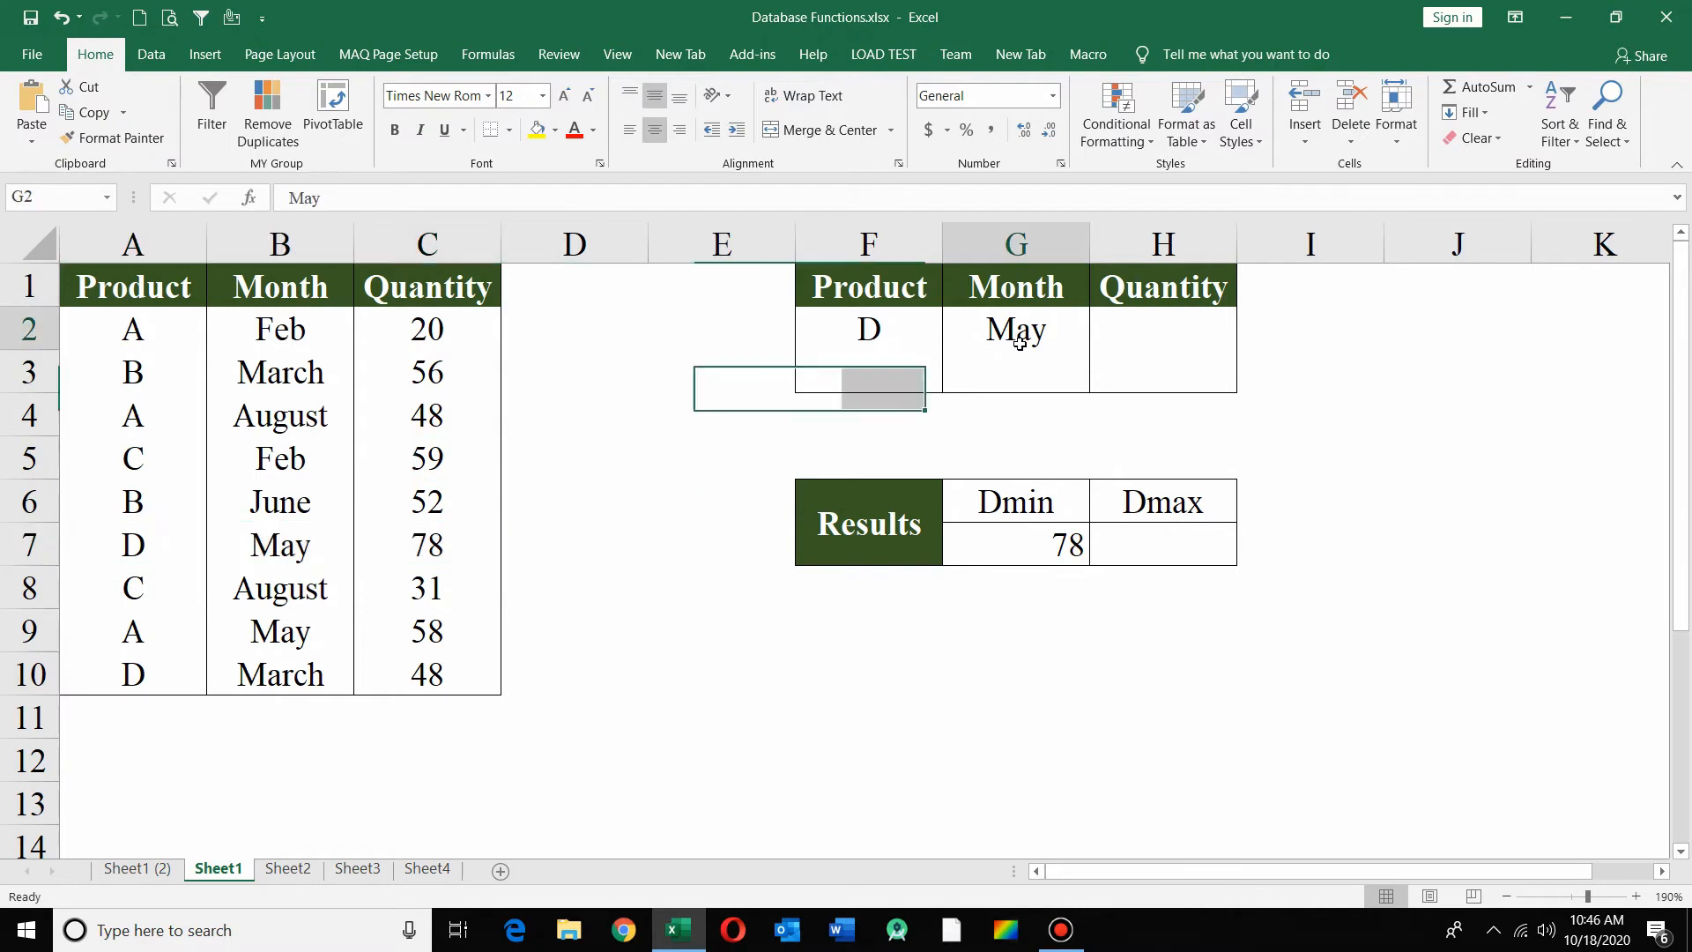
pyautogui.press('Delete')
pyautogui.press('Left')
pyautogui.press('Delete')
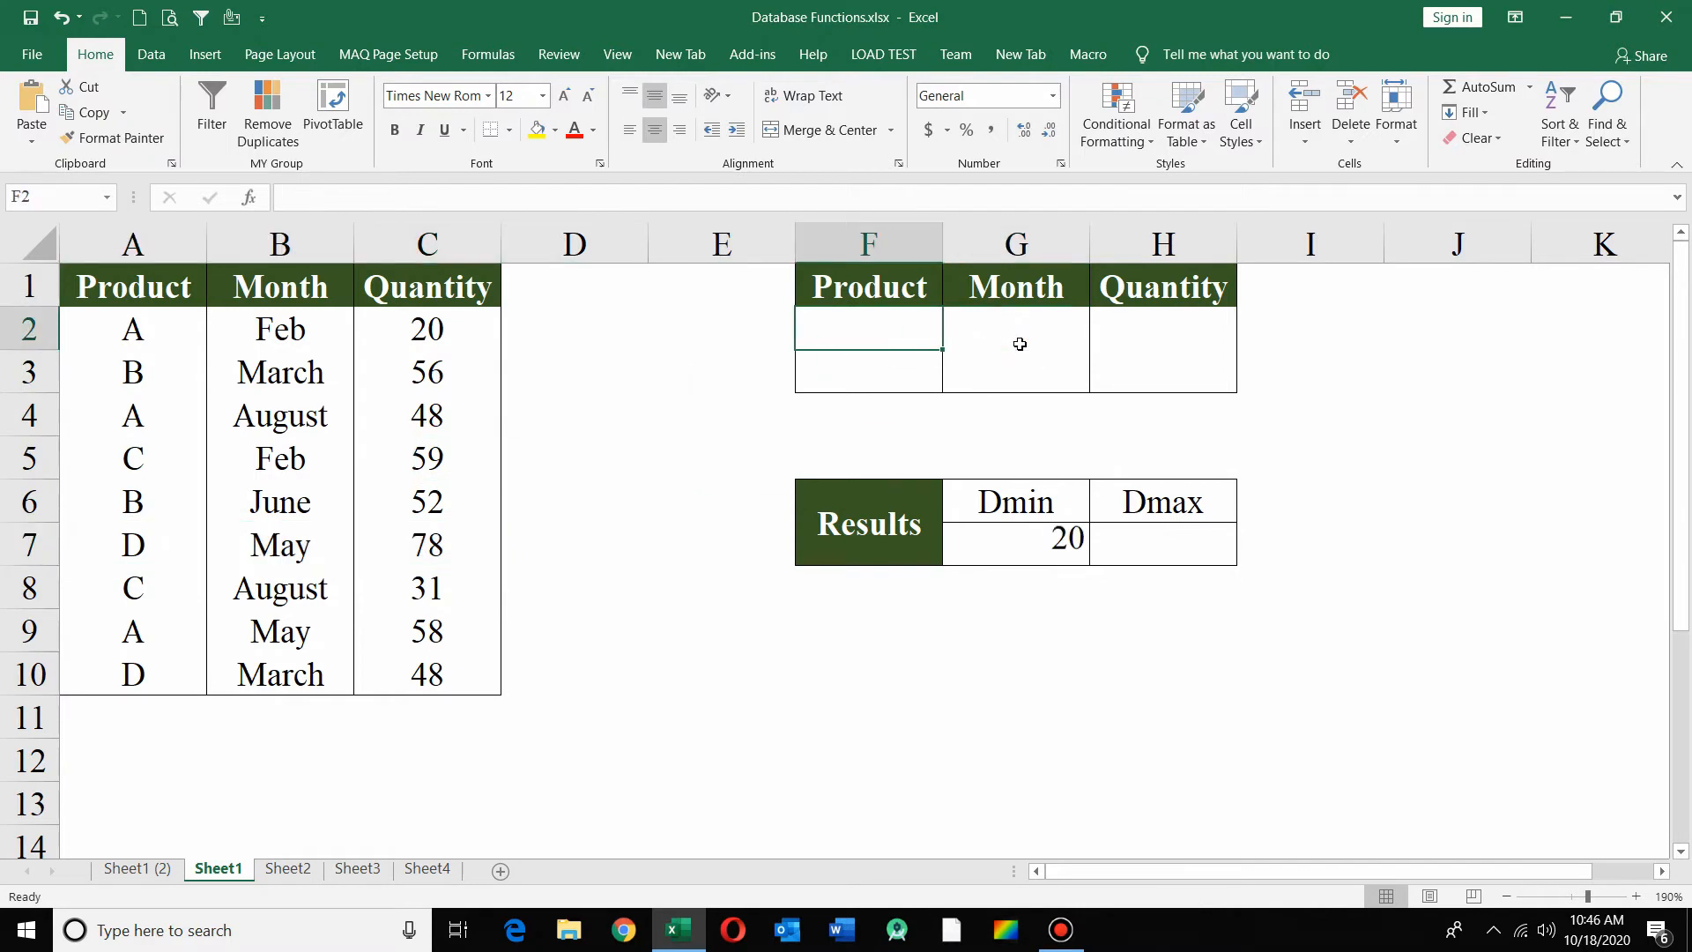
# Change the criteria range of the DMIN formula in G7 to F1:H3
pyautogui.click(1047, 547)
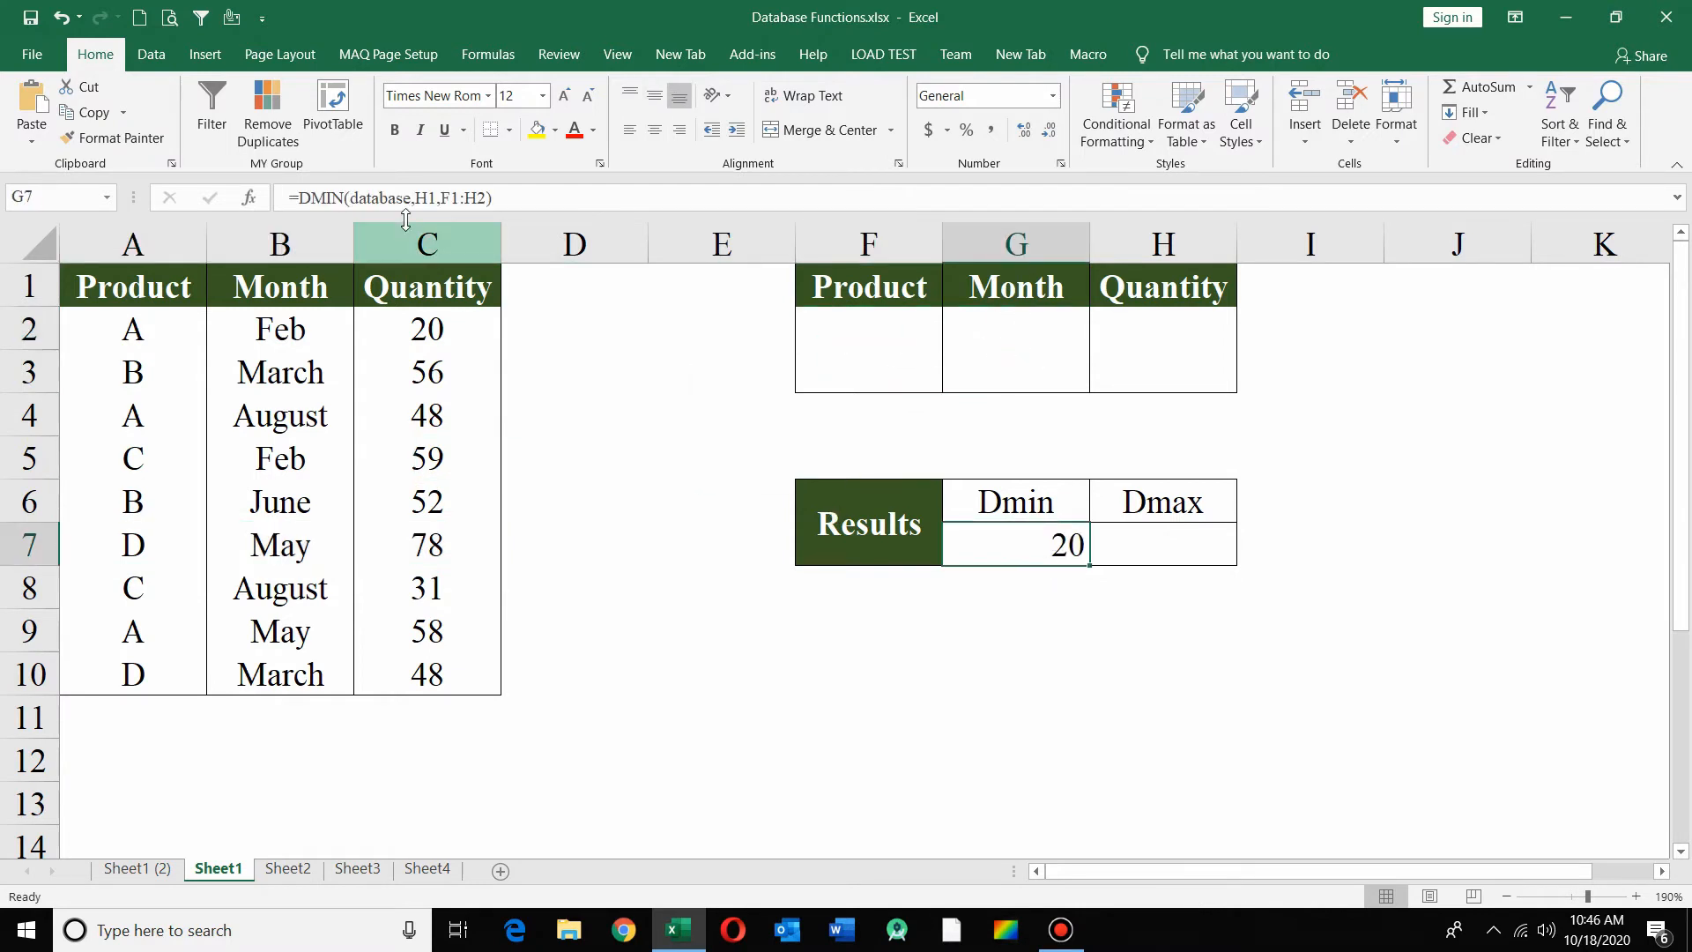
pyautogui.click(442, 195)
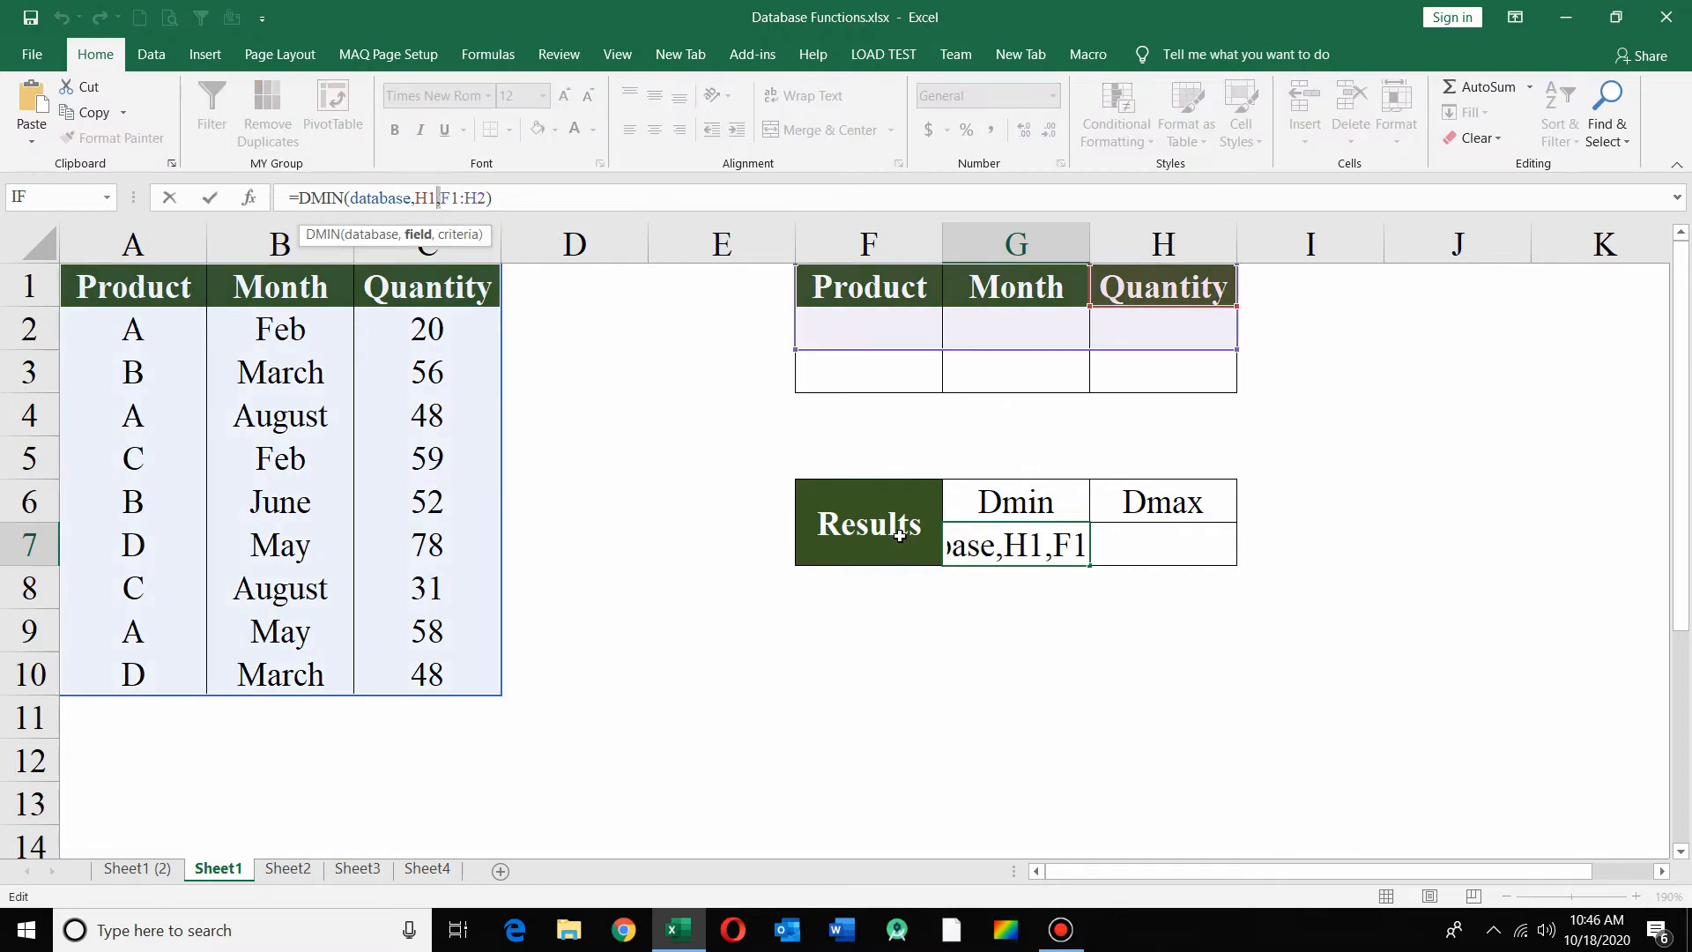
pyautogui.moveTo(1006, 551); pyautogui.dragTo(1025, 554)
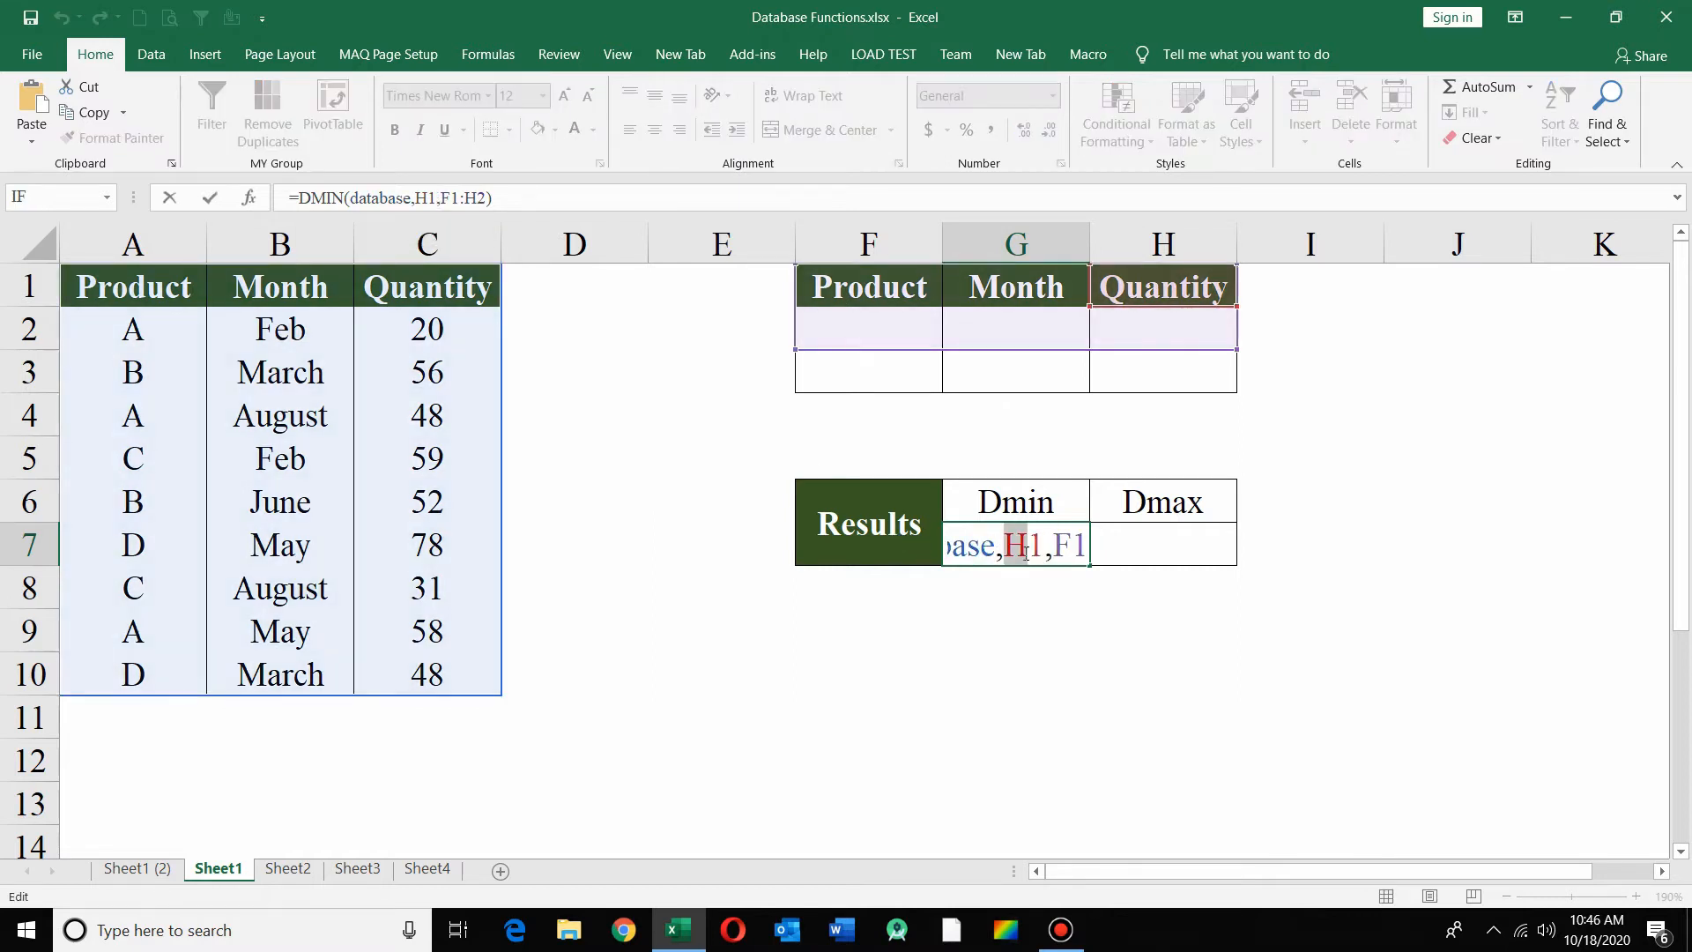
pyautogui.moveTo(1240, 543); pyautogui.dragTo(1324, 543)
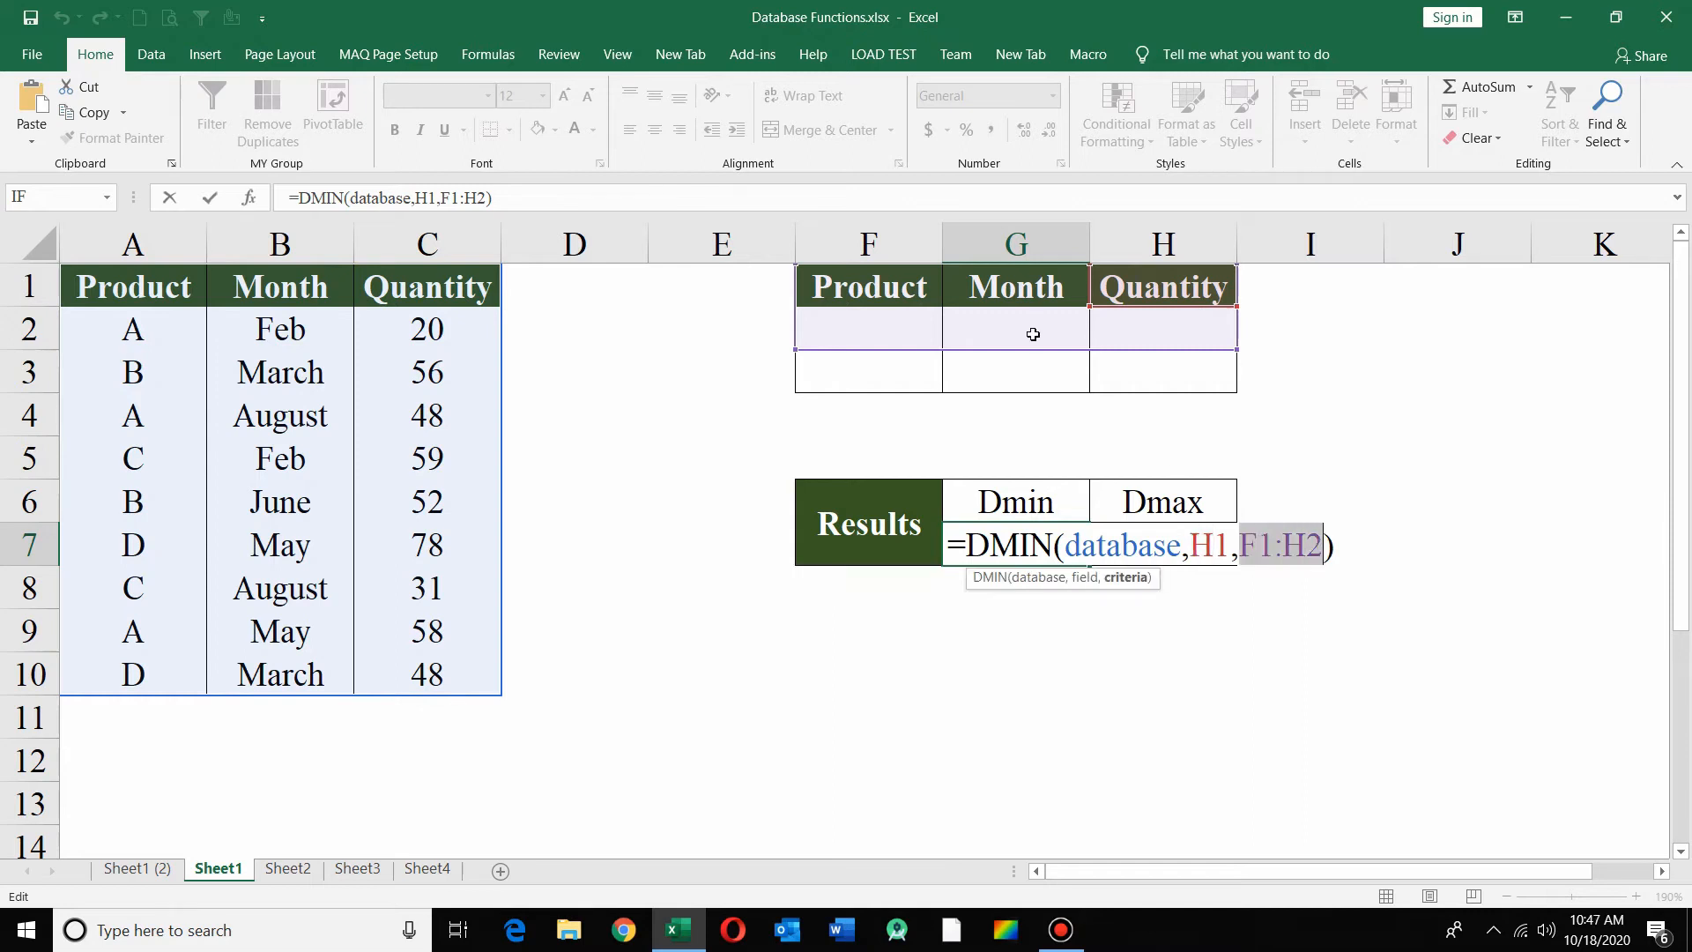
pyautogui.moveTo(899, 286); pyautogui.dragTo(1136, 365)
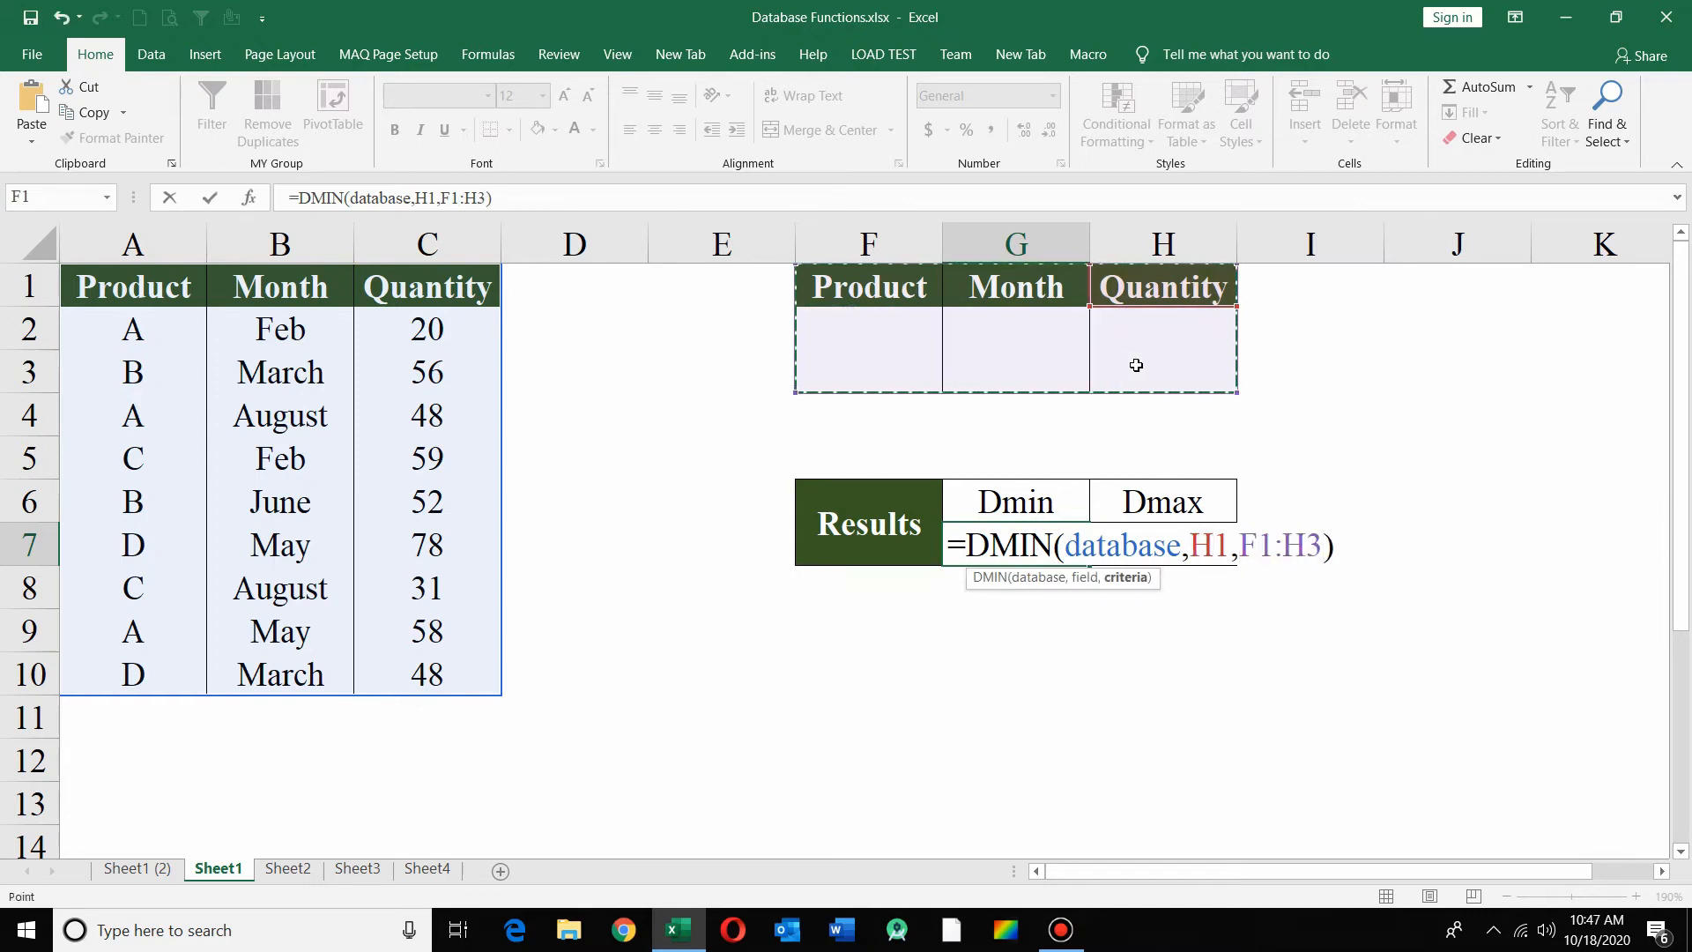
pyautogui.press('Return')
# Enter A in F2 and B in F3 as alternative Product criteria
pyautogui.click(874, 327)
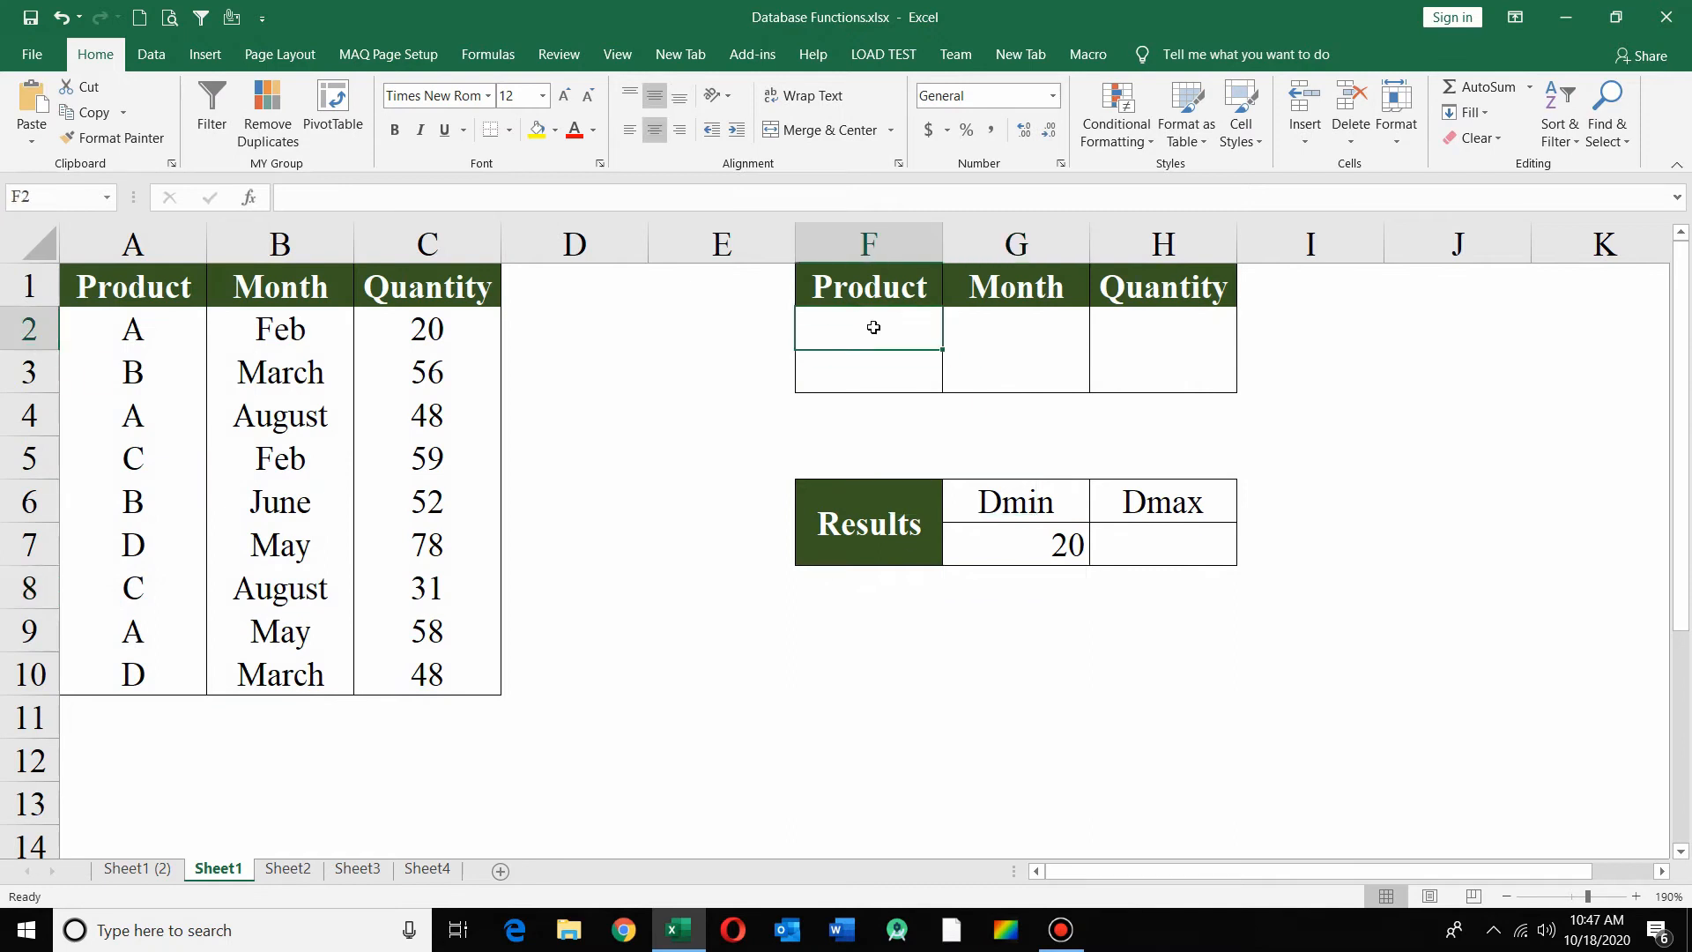
pyautogui.write('A')
pyautogui.press('Return')
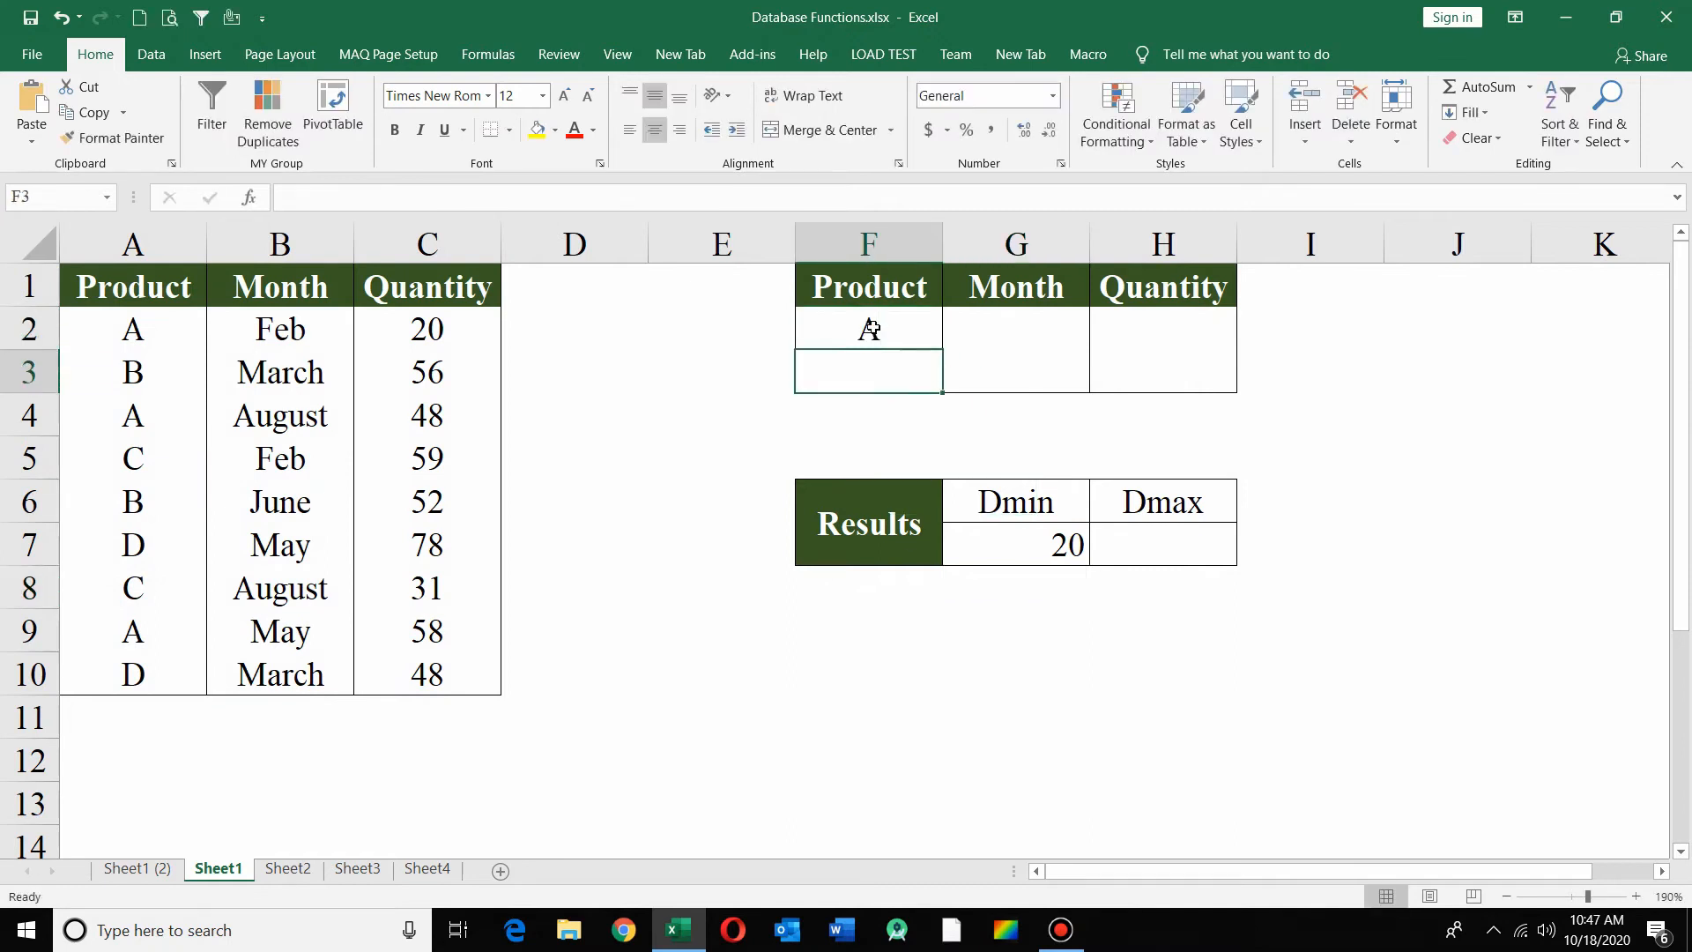
pyautogui.write('B')
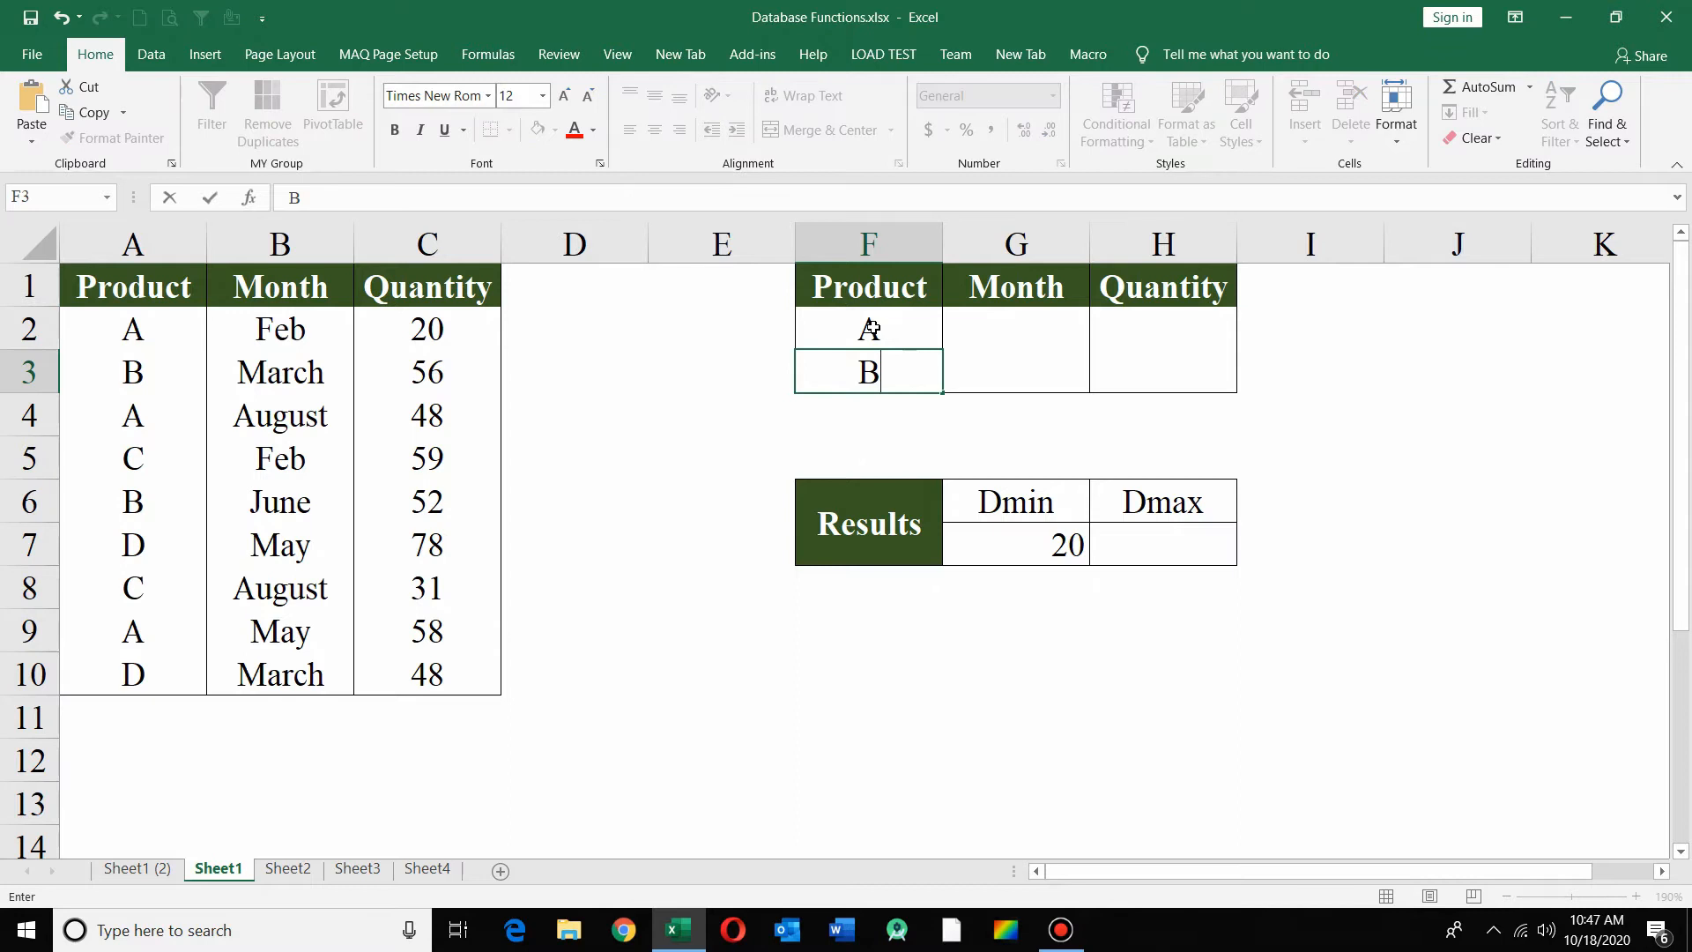
pyautogui.press('Return')
pyautogui.press('Up')
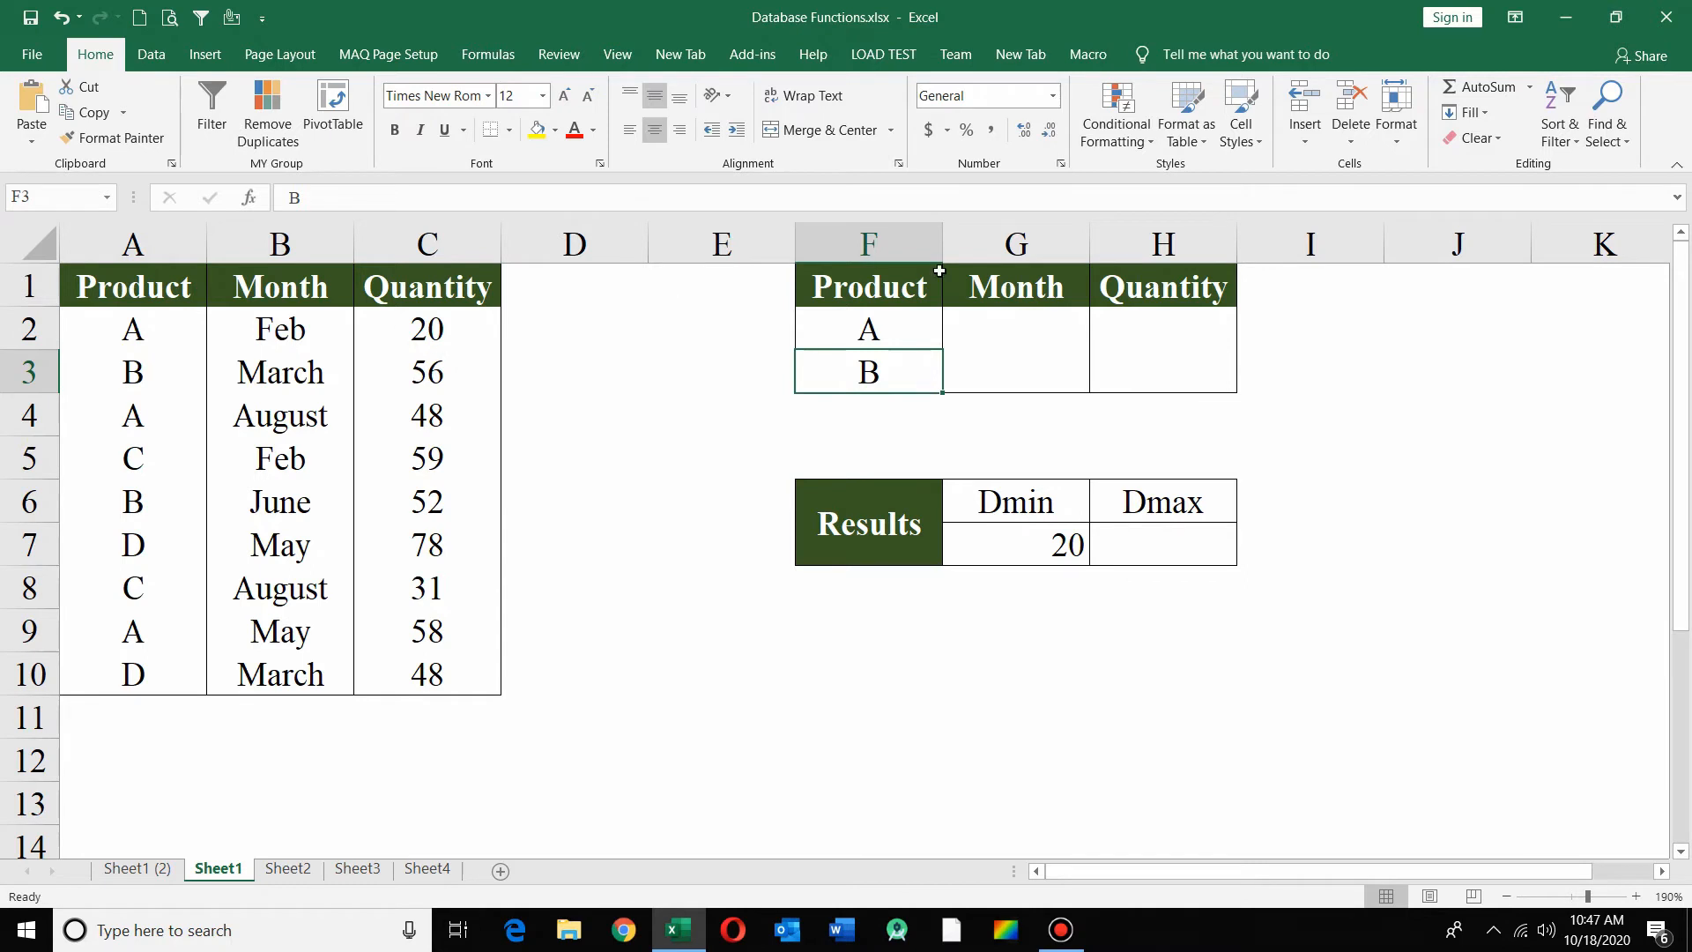
# Set the Product criterion in F2 to D and check the matching quantity in C10 of the data table
pyautogui.doubleClick(899, 337)
pyautogui.press('Delete')
pyautogui.write('D')
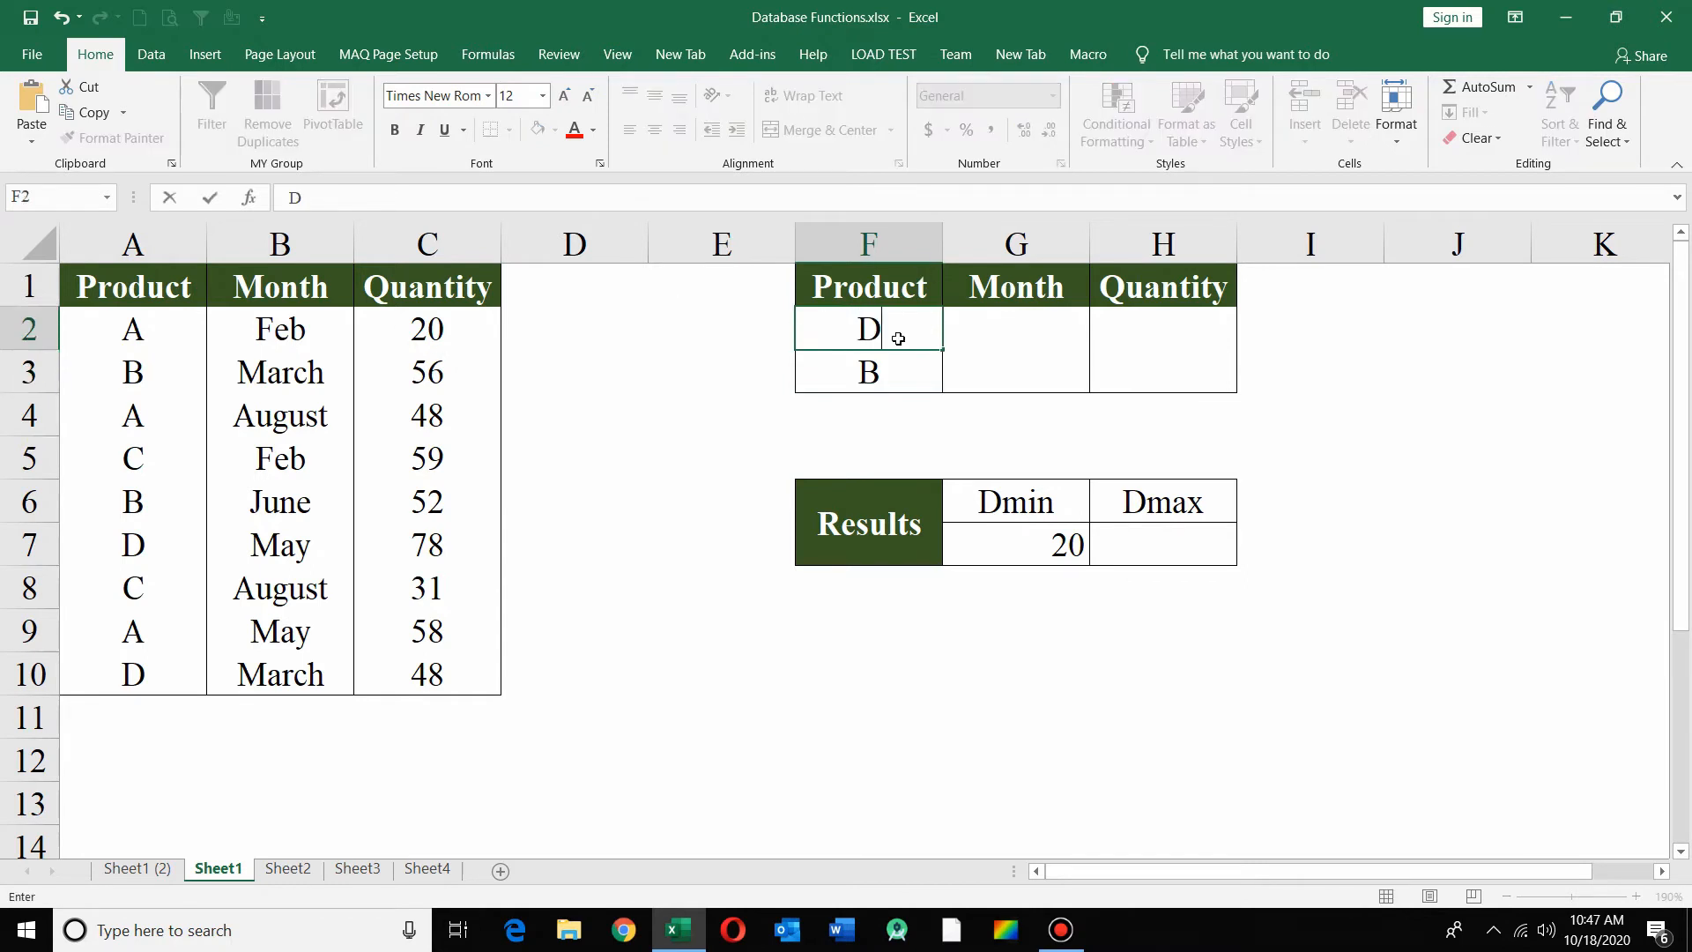
pyautogui.press('Return')
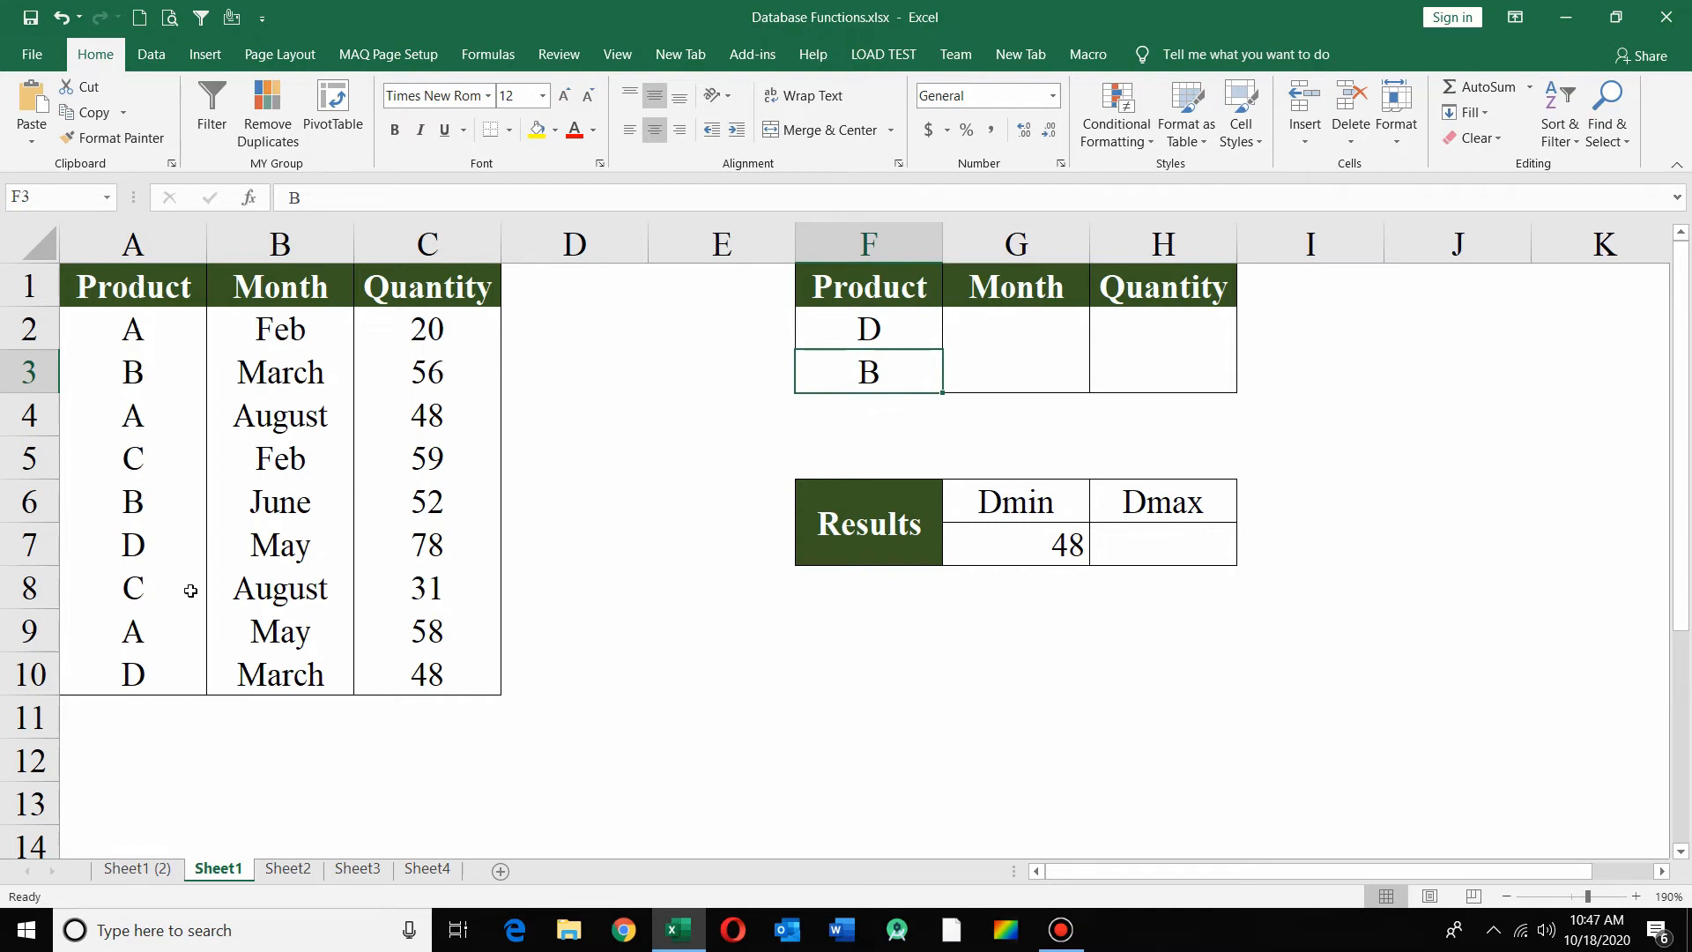
pyautogui.click(442, 669)
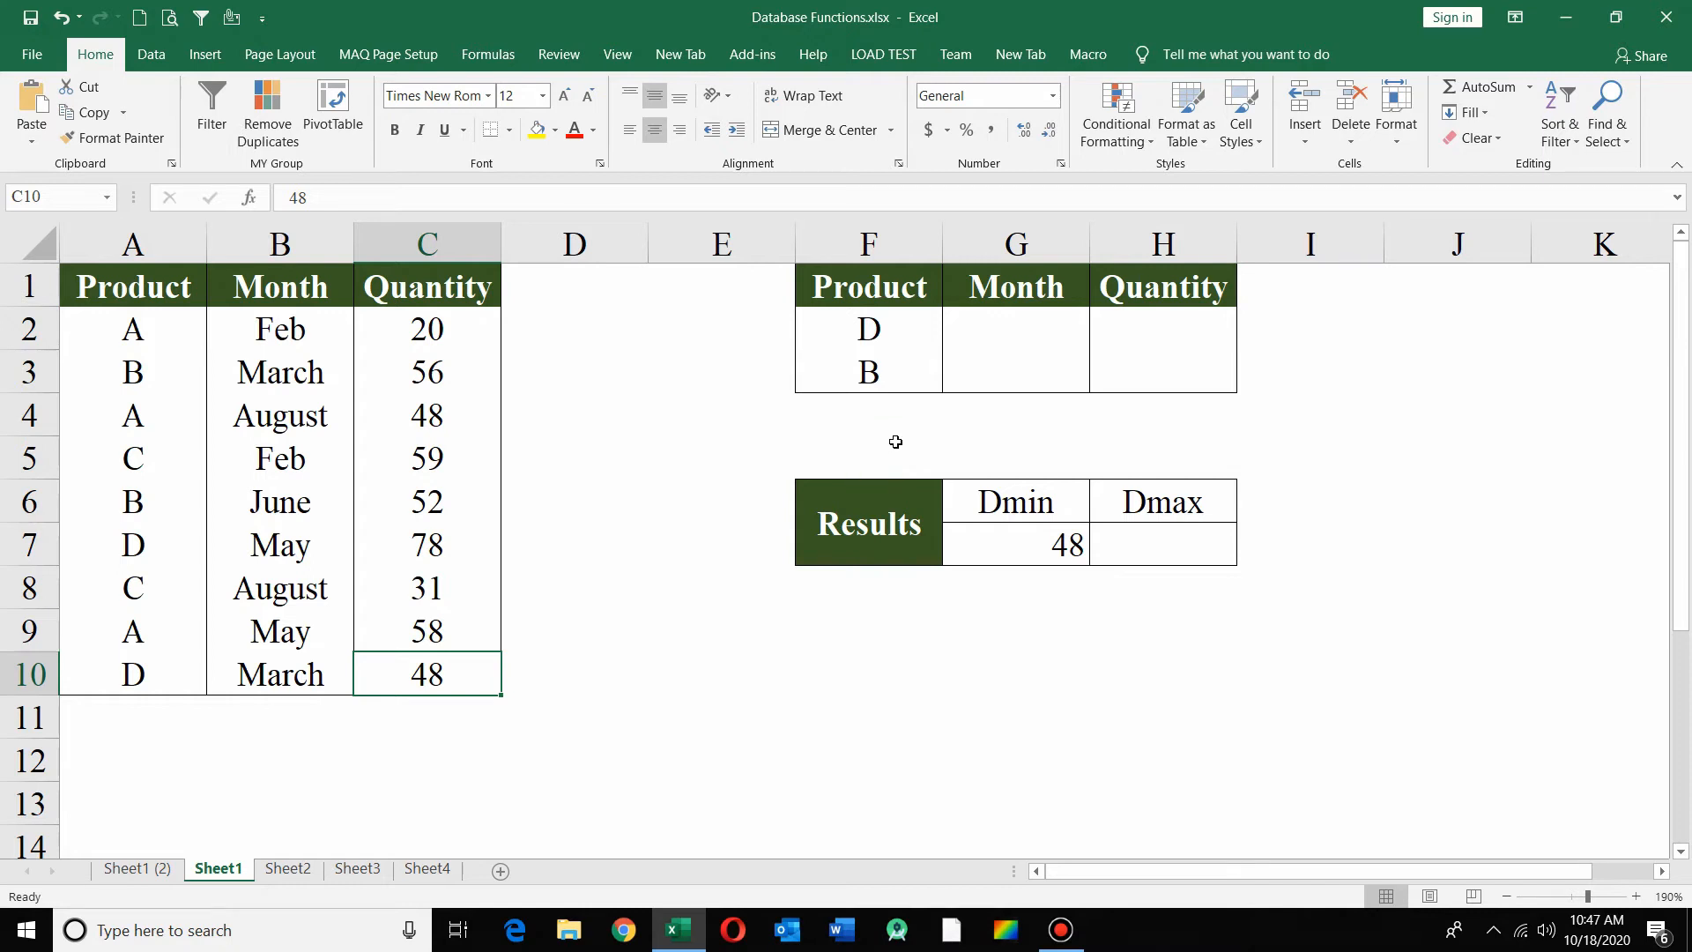
# Enter the Month criteria May in G2 and March in G3, and check the DMIN formula cell G7
pyautogui.click(1007, 335)
pyautogui.write('May')
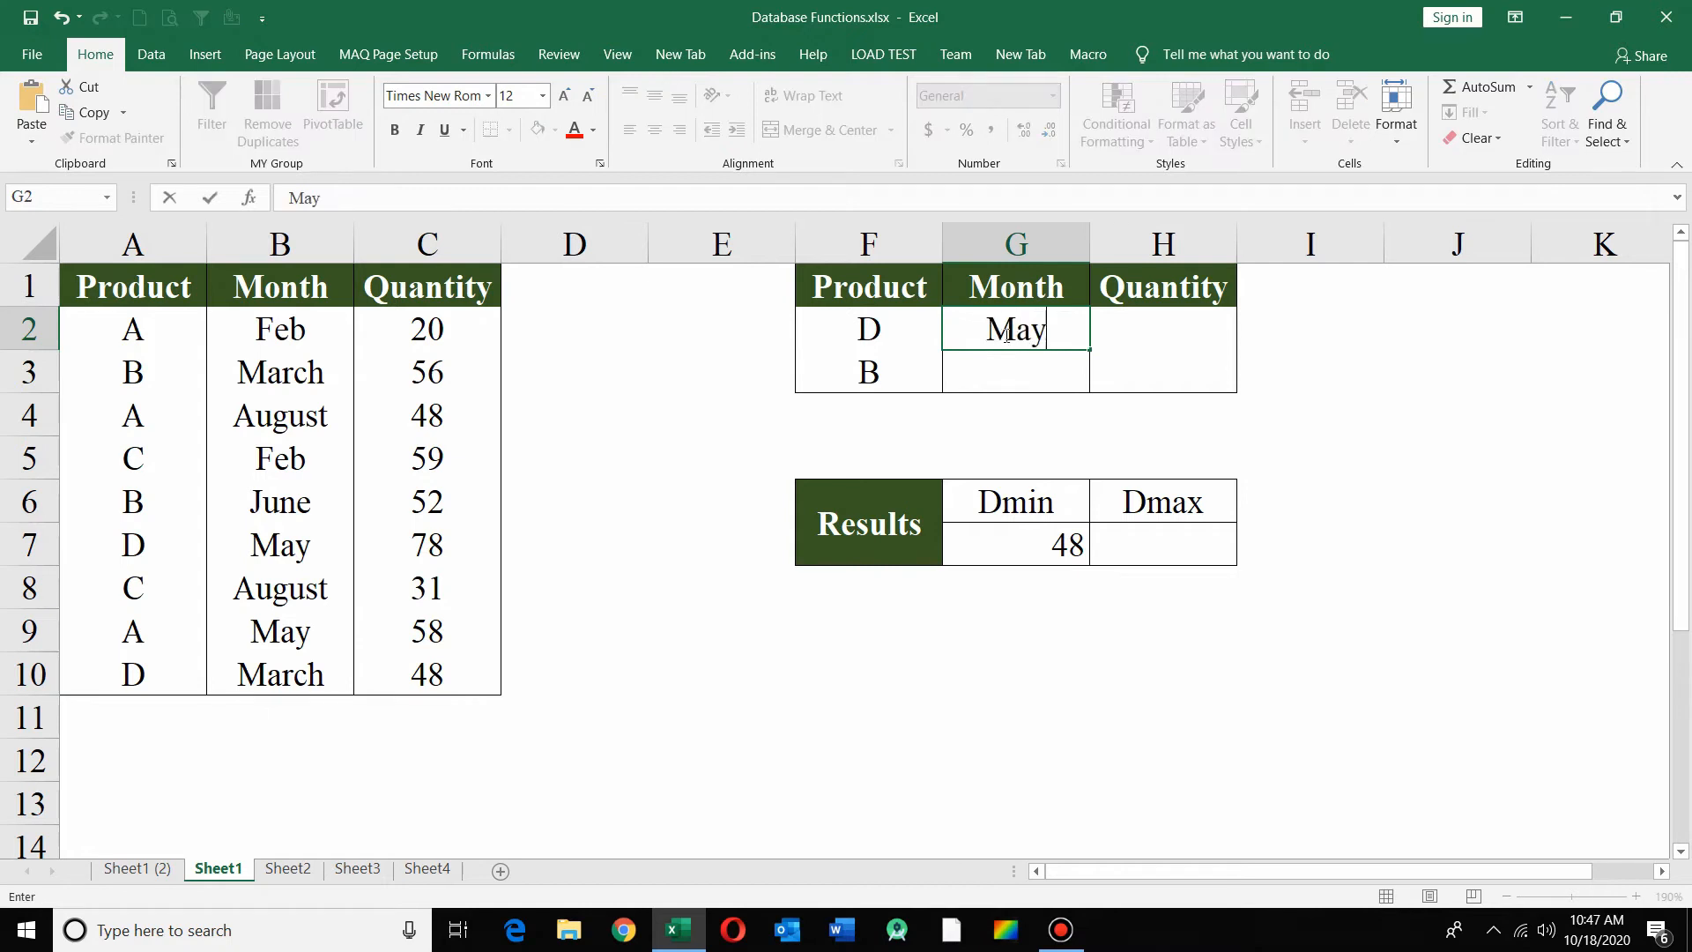
pyautogui.press('Return')
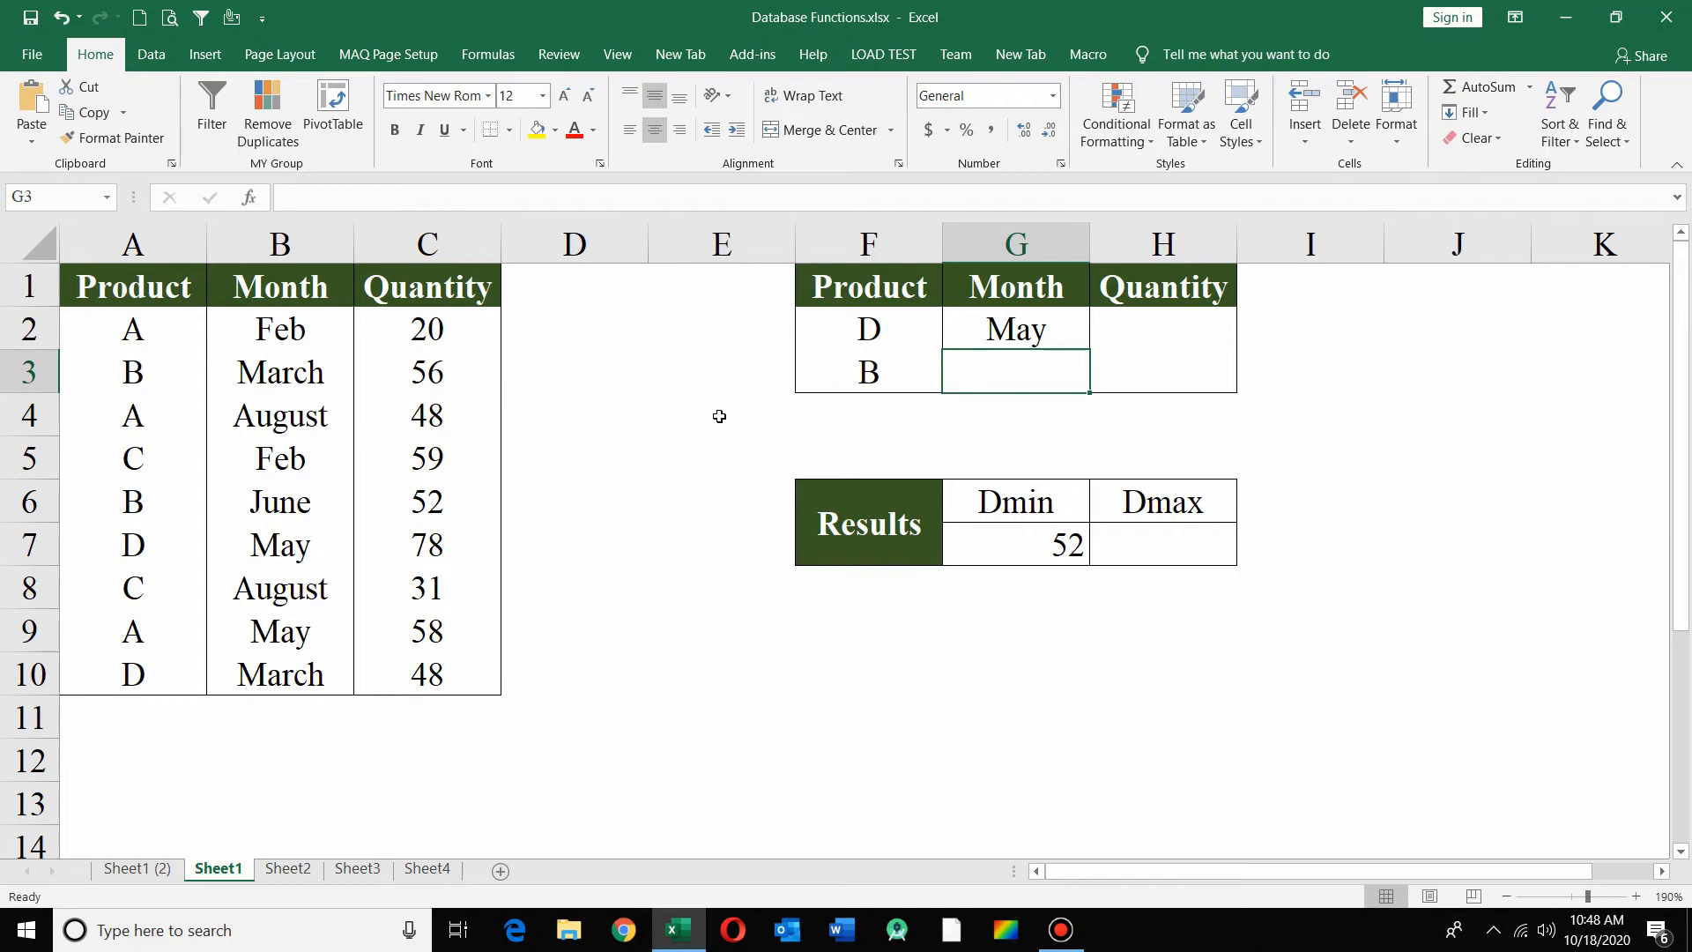
pyautogui.write('March')
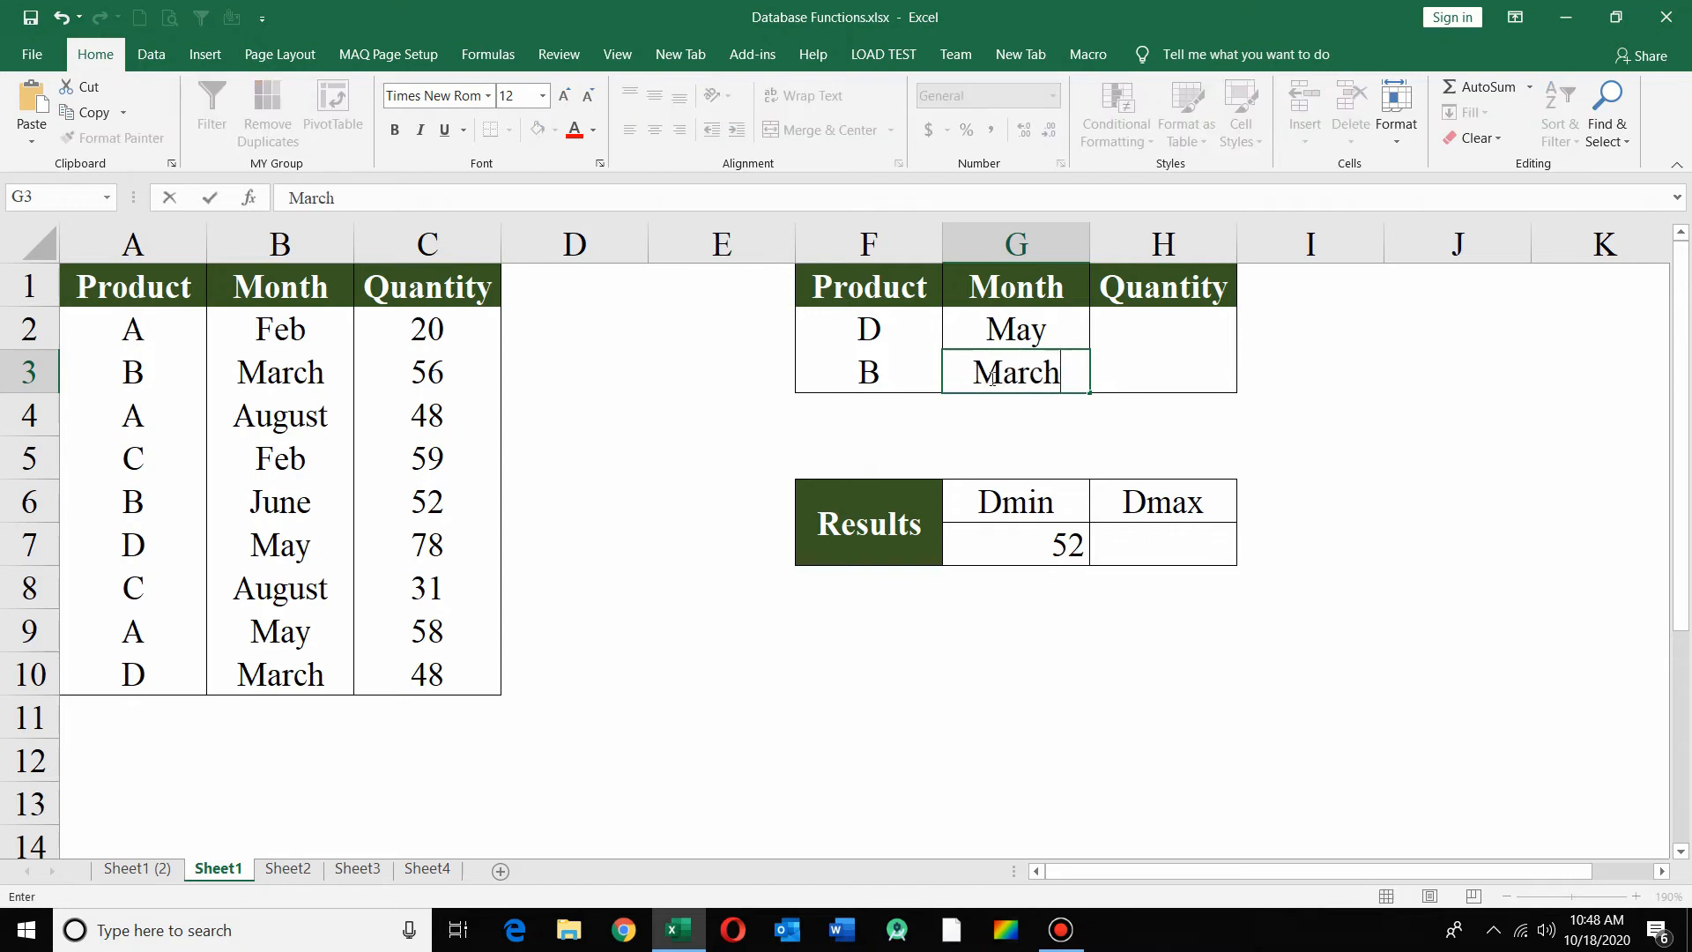
pyautogui.press('Return')
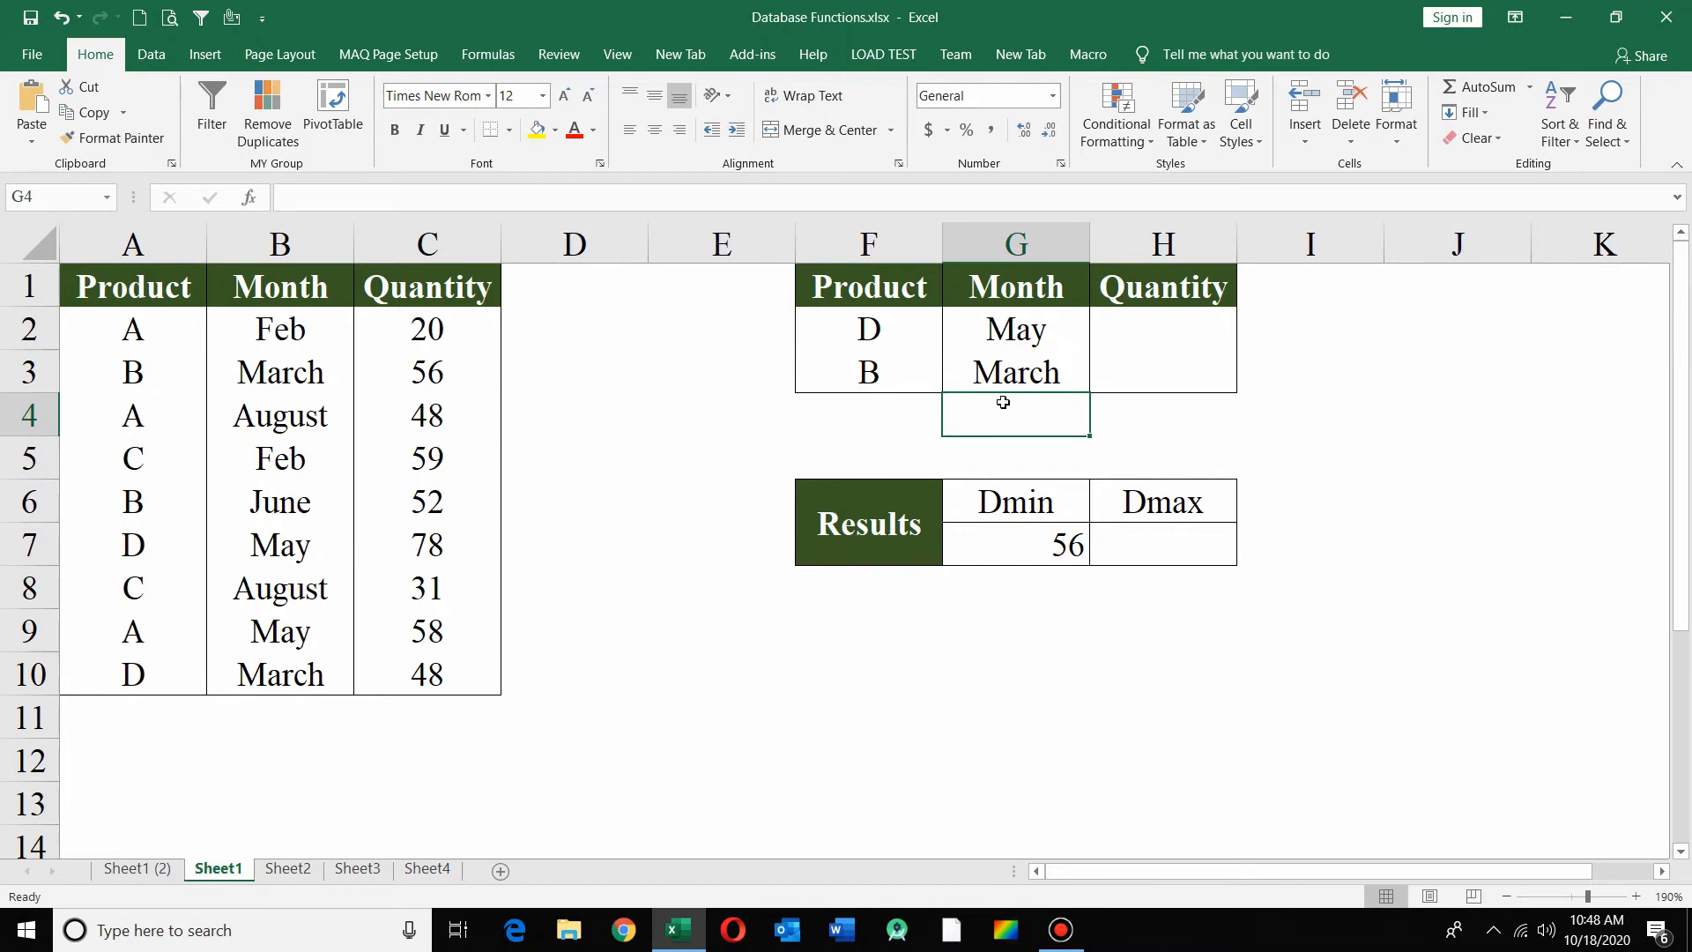
pyautogui.click(1066, 544)
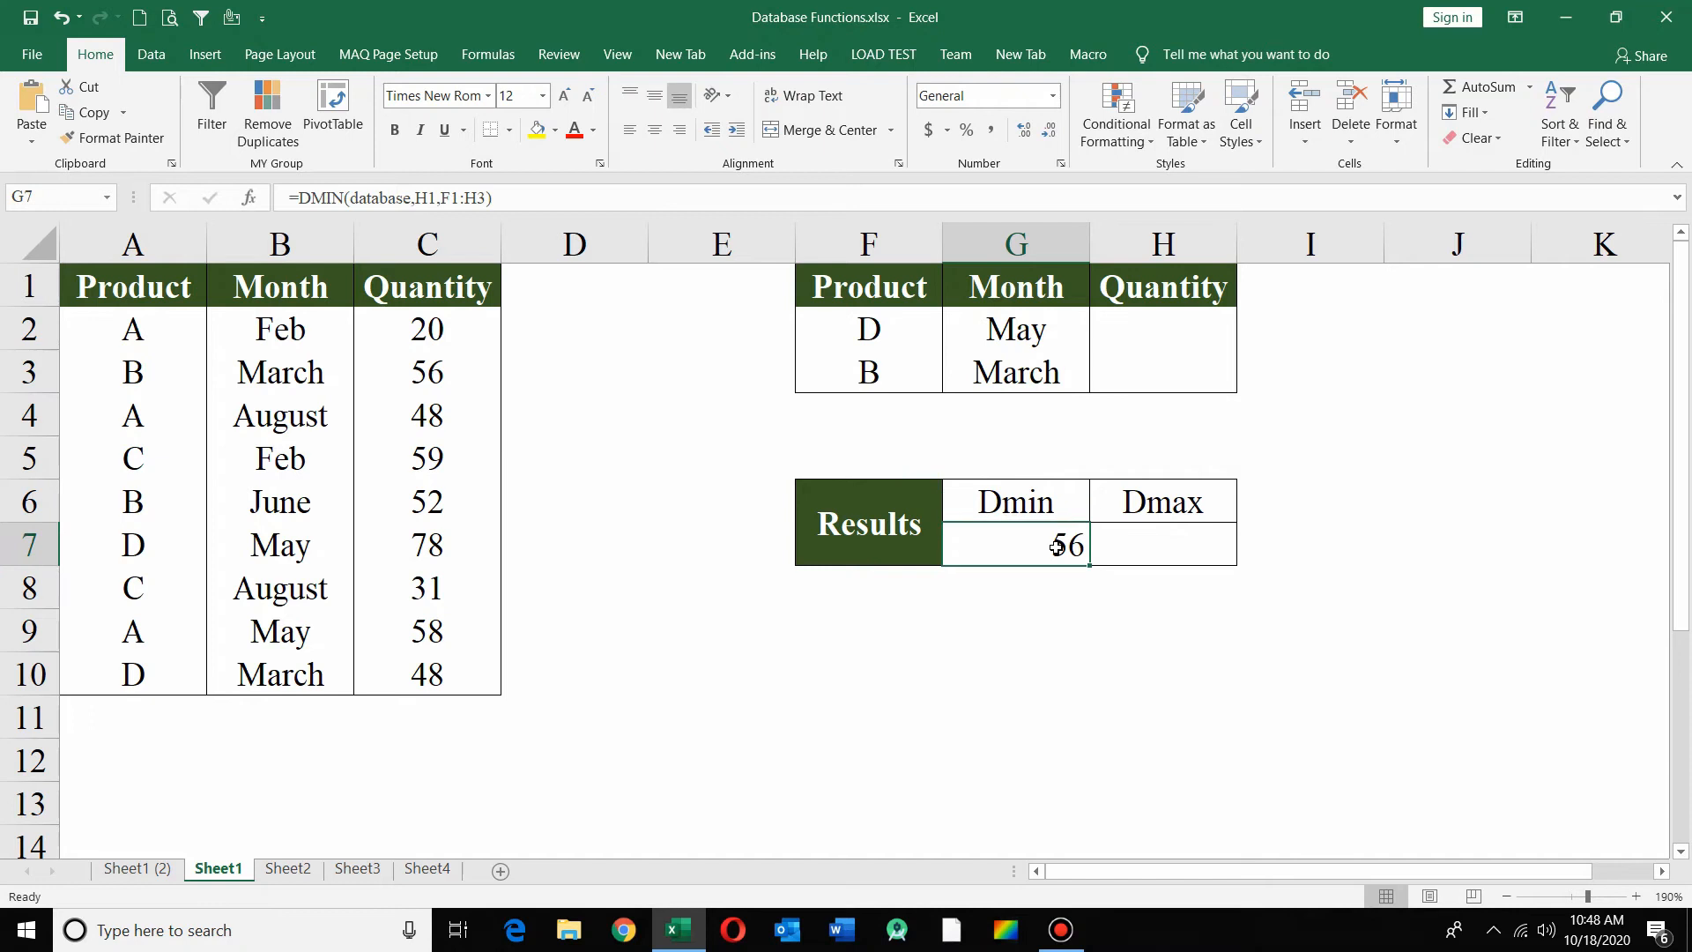
# Enter a DMAX formula in H7 with the database range, field H1 and criteria range F1:H2
pyautogui.click(1141, 547)
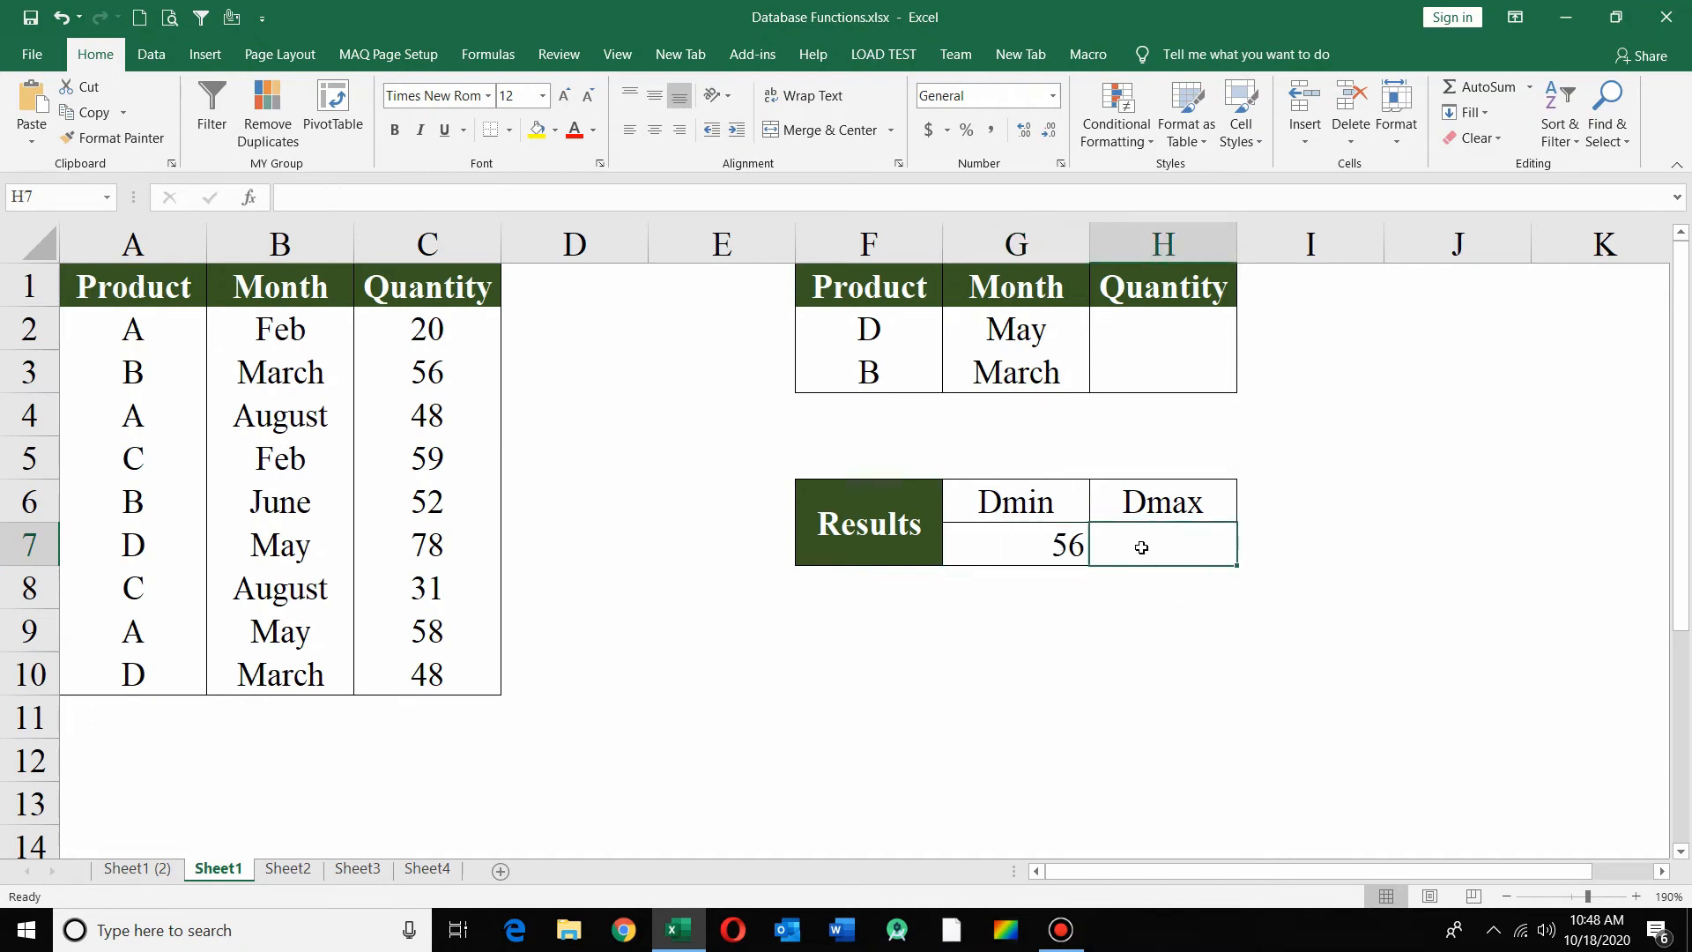
pyautogui.write('=m')
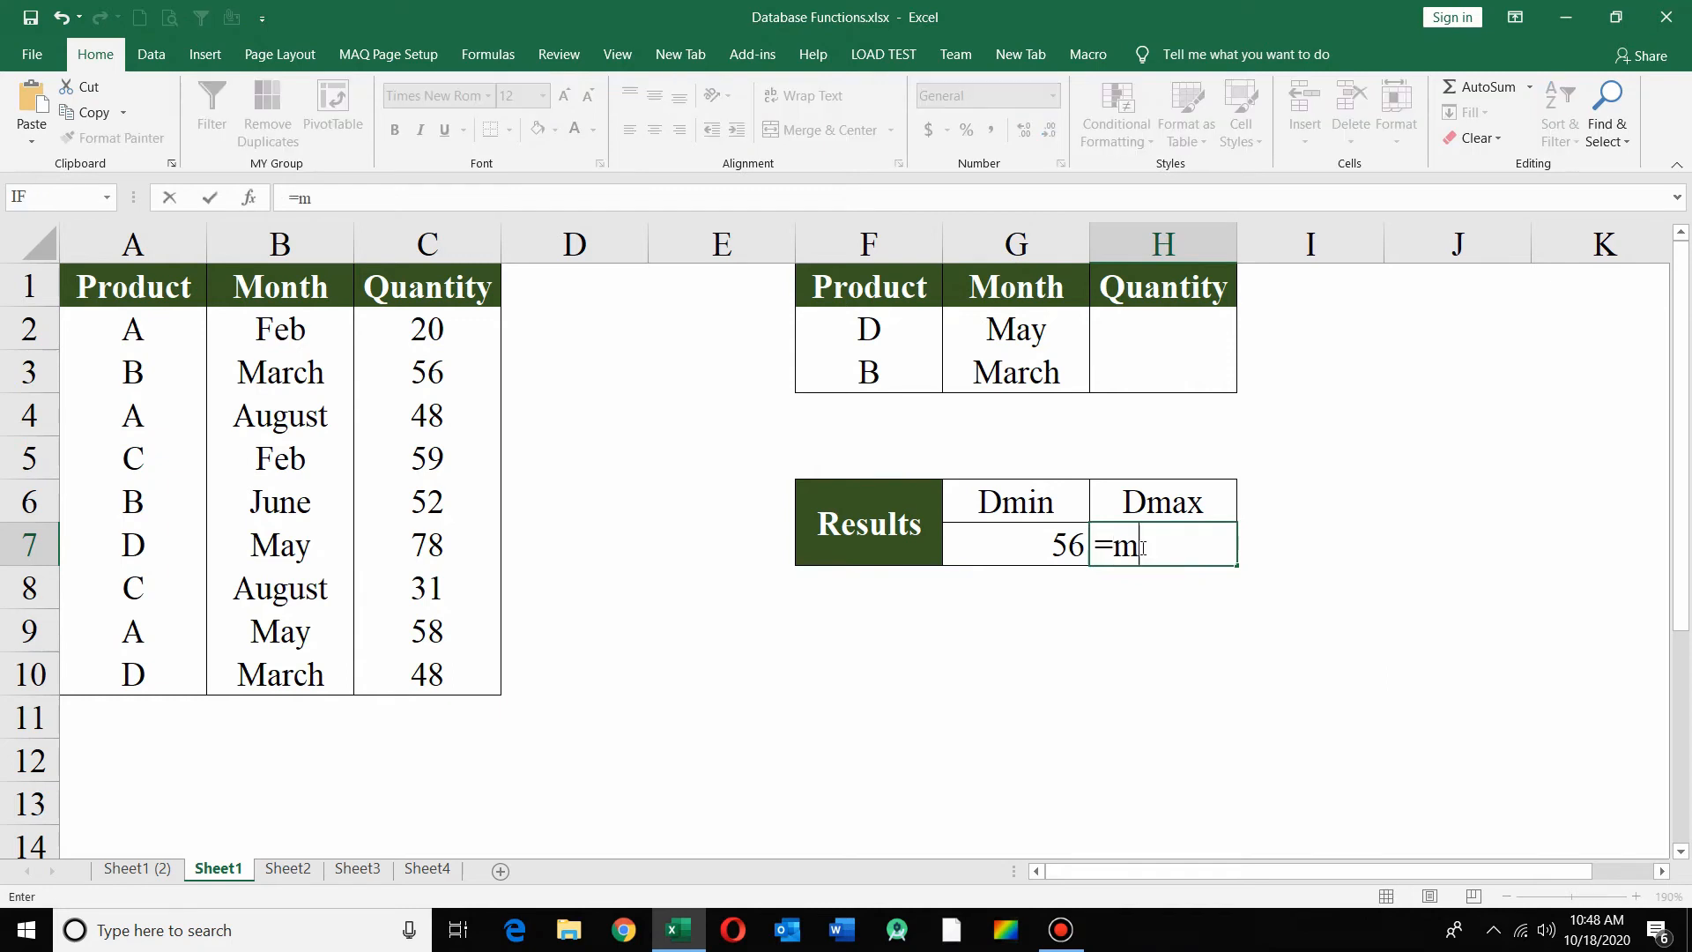
pyautogui.press('BackSpace')
pyautogui.write('dma')
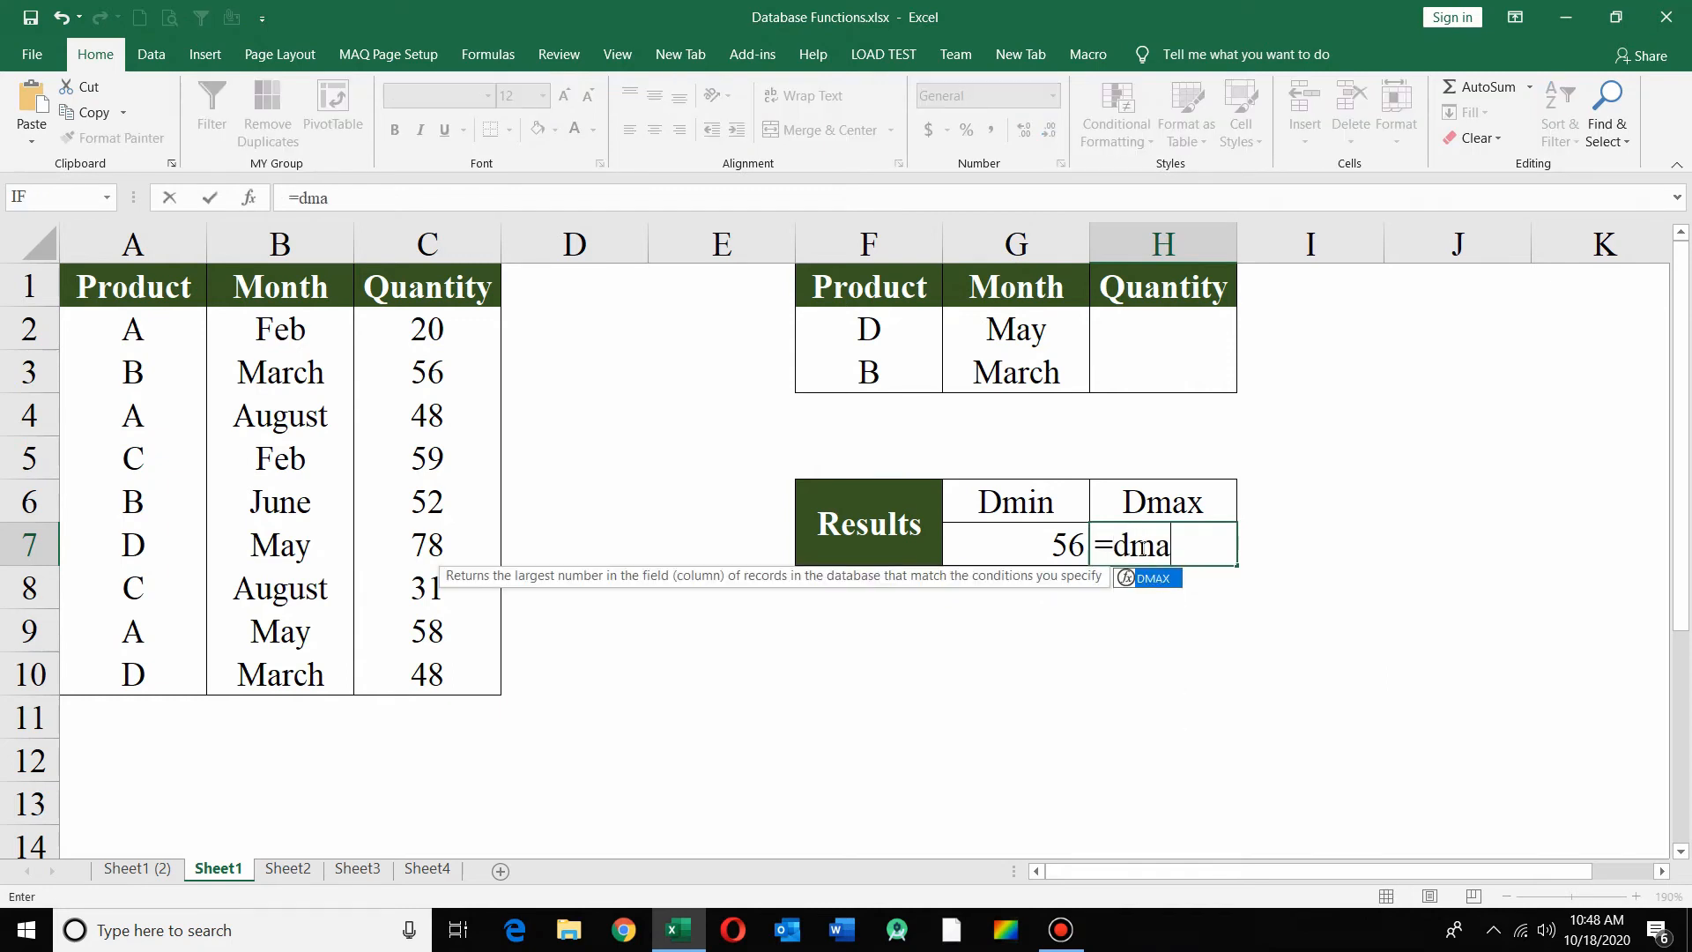
pyautogui.press('Tab')
pyautogui.write('da')
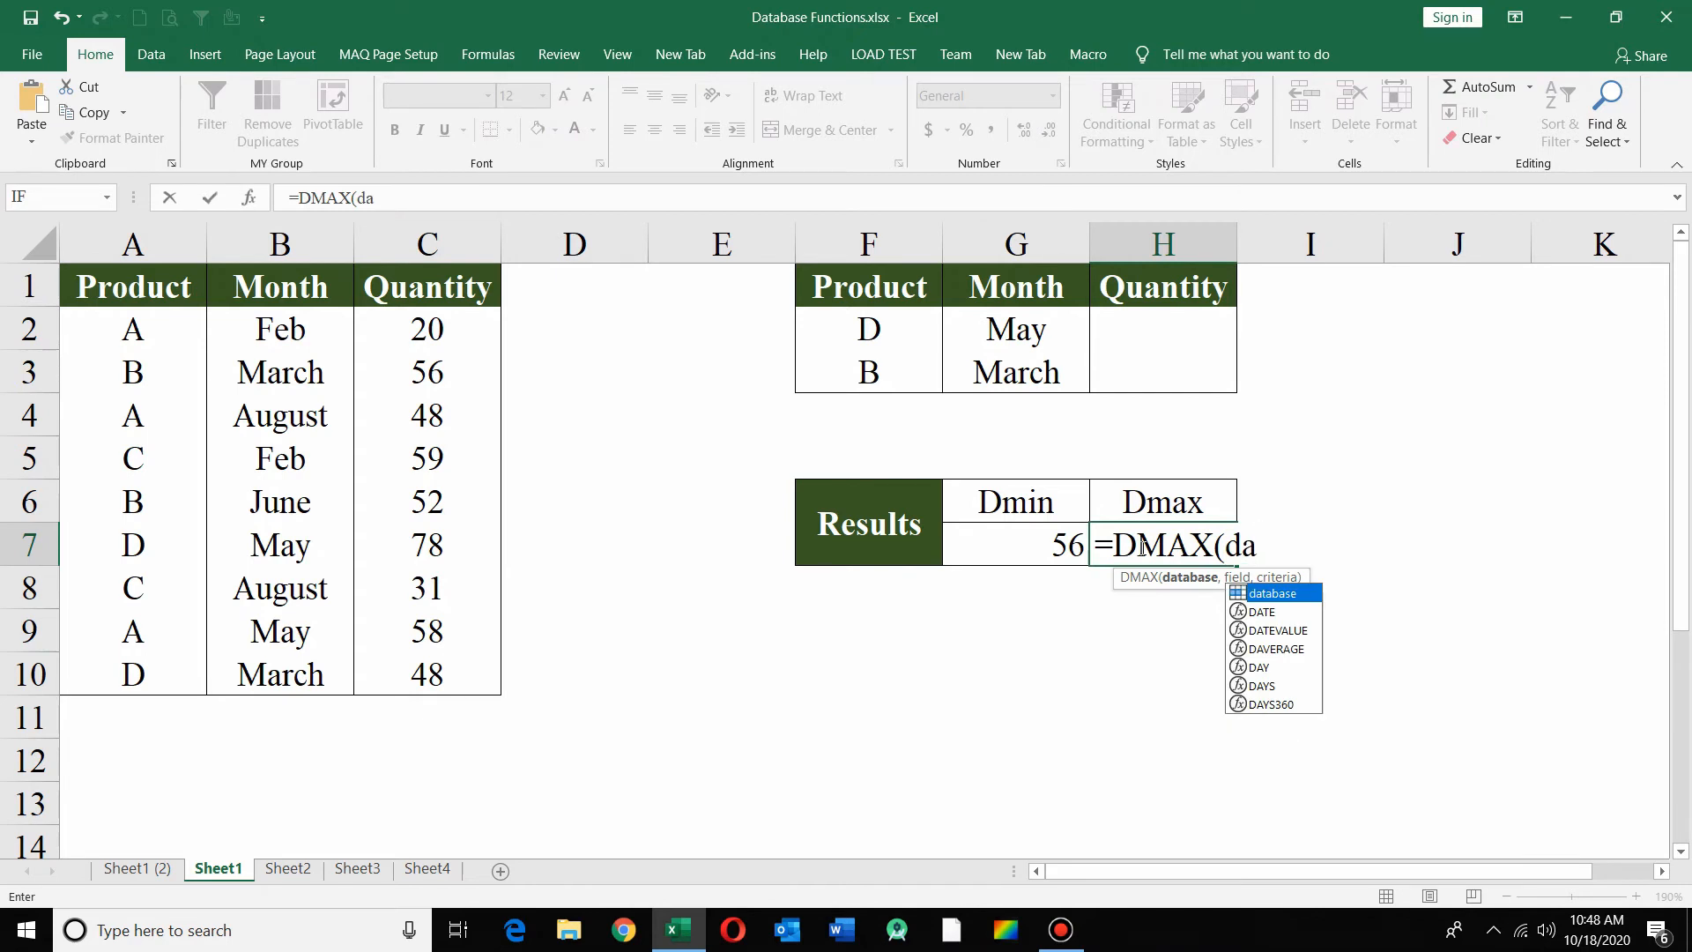
pyautogui.press('Tab')
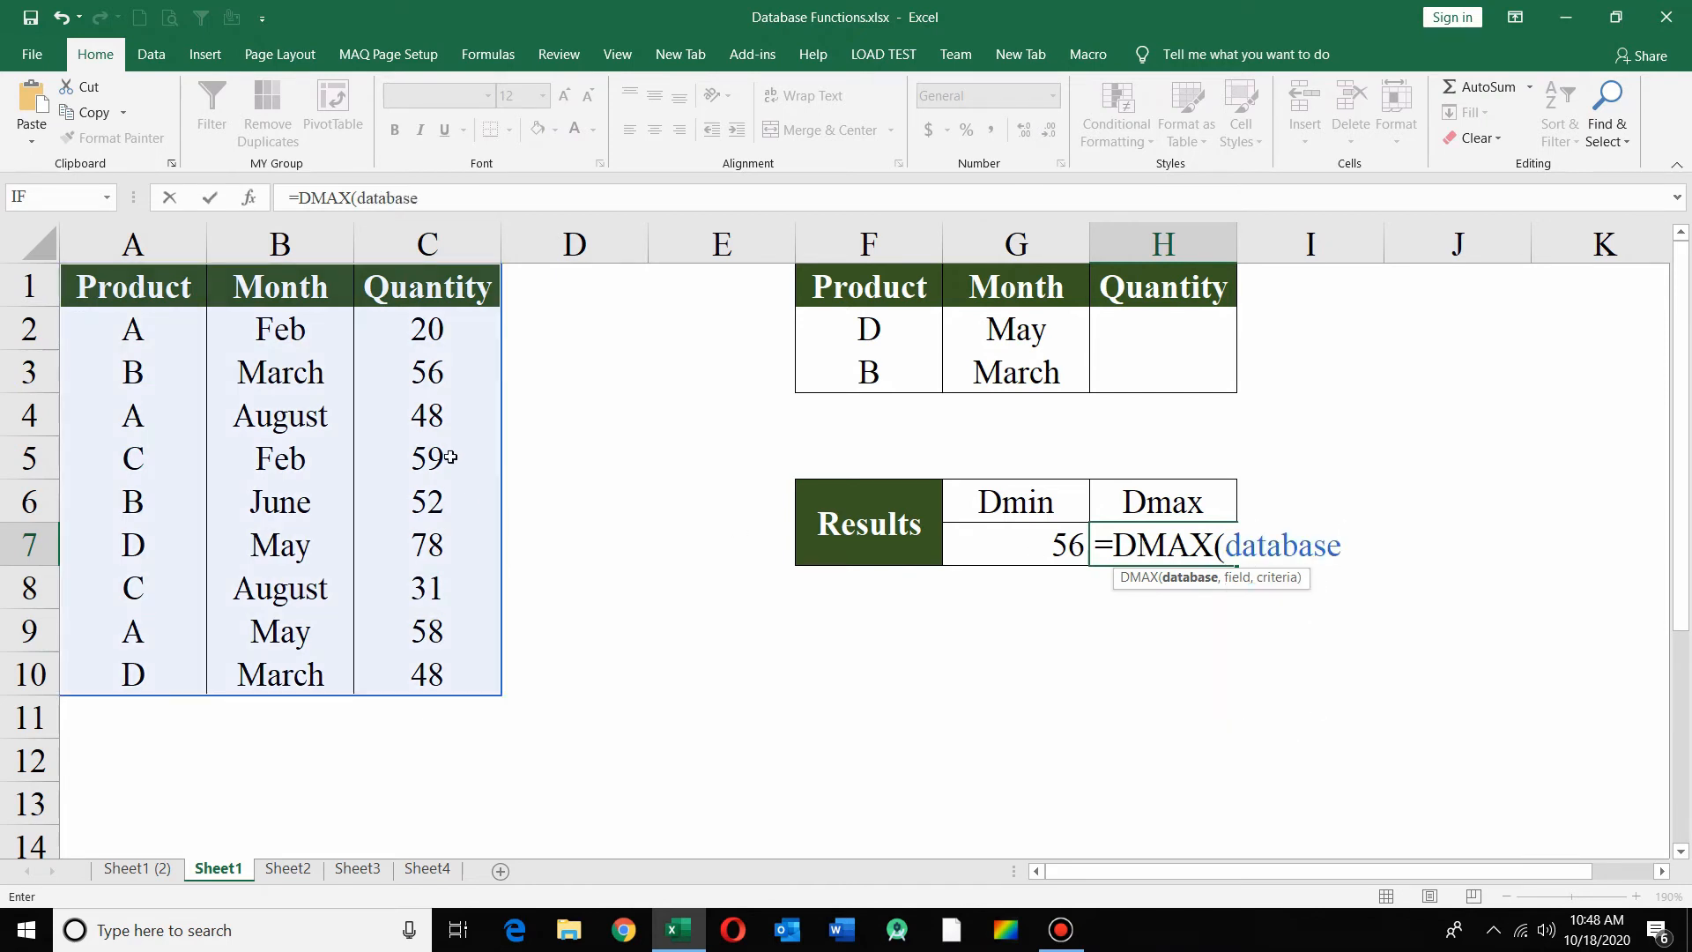
pyautogui.write(',')
pyautogui.click(1165, 304)
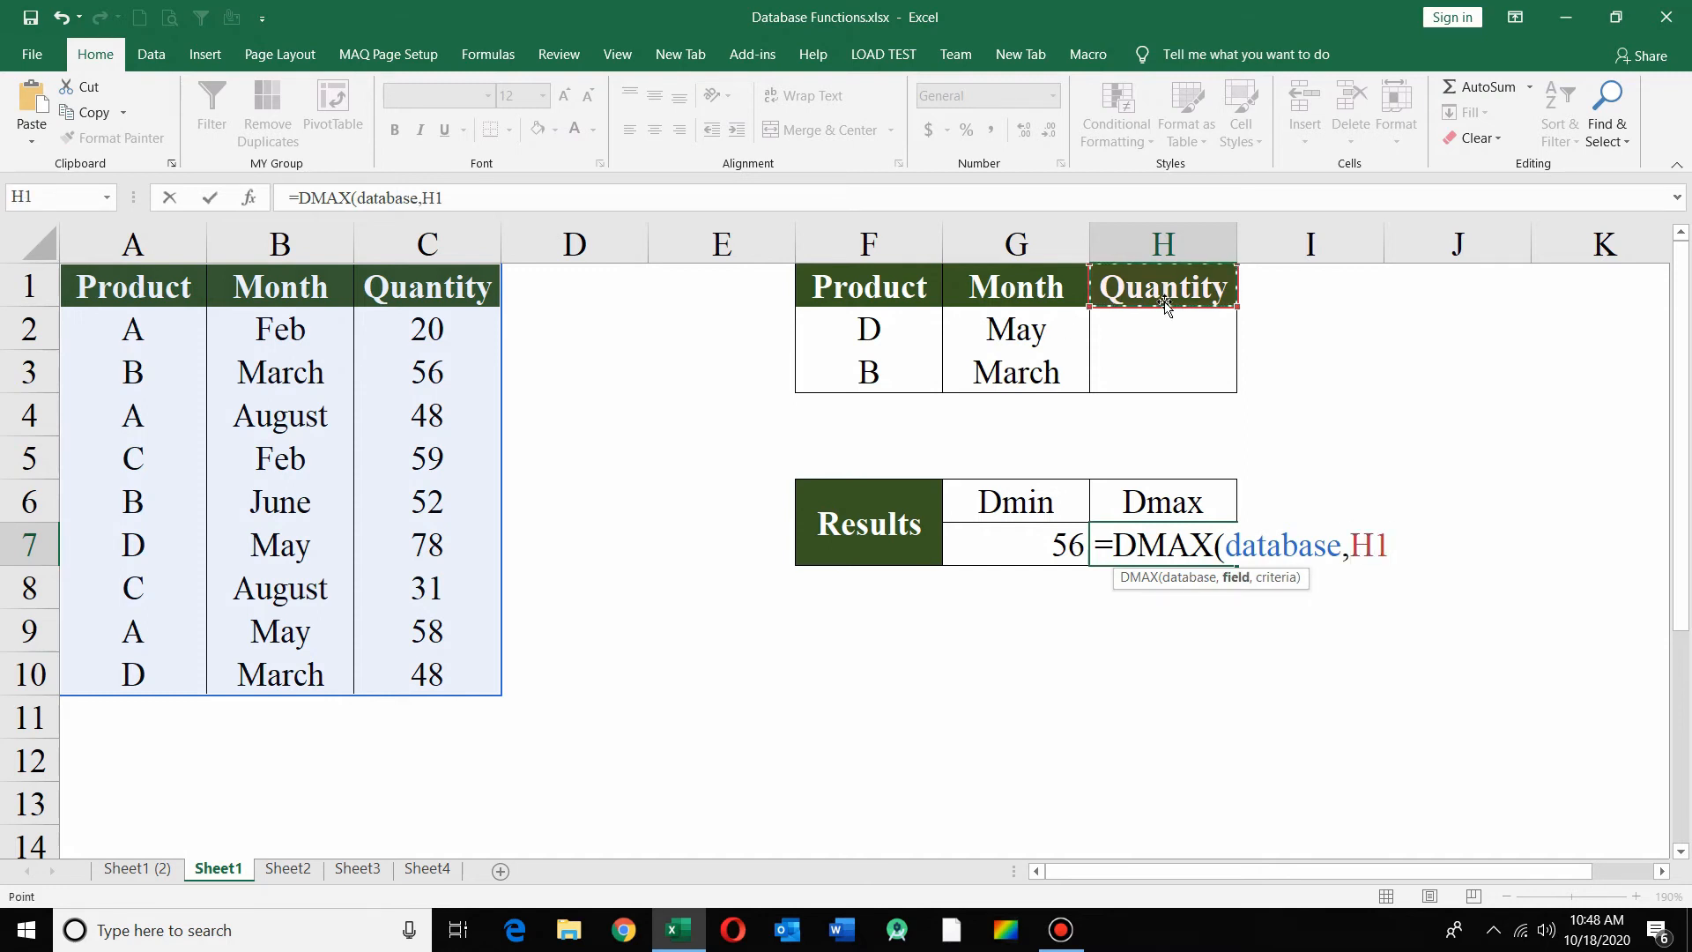
pyautogui.write(',')
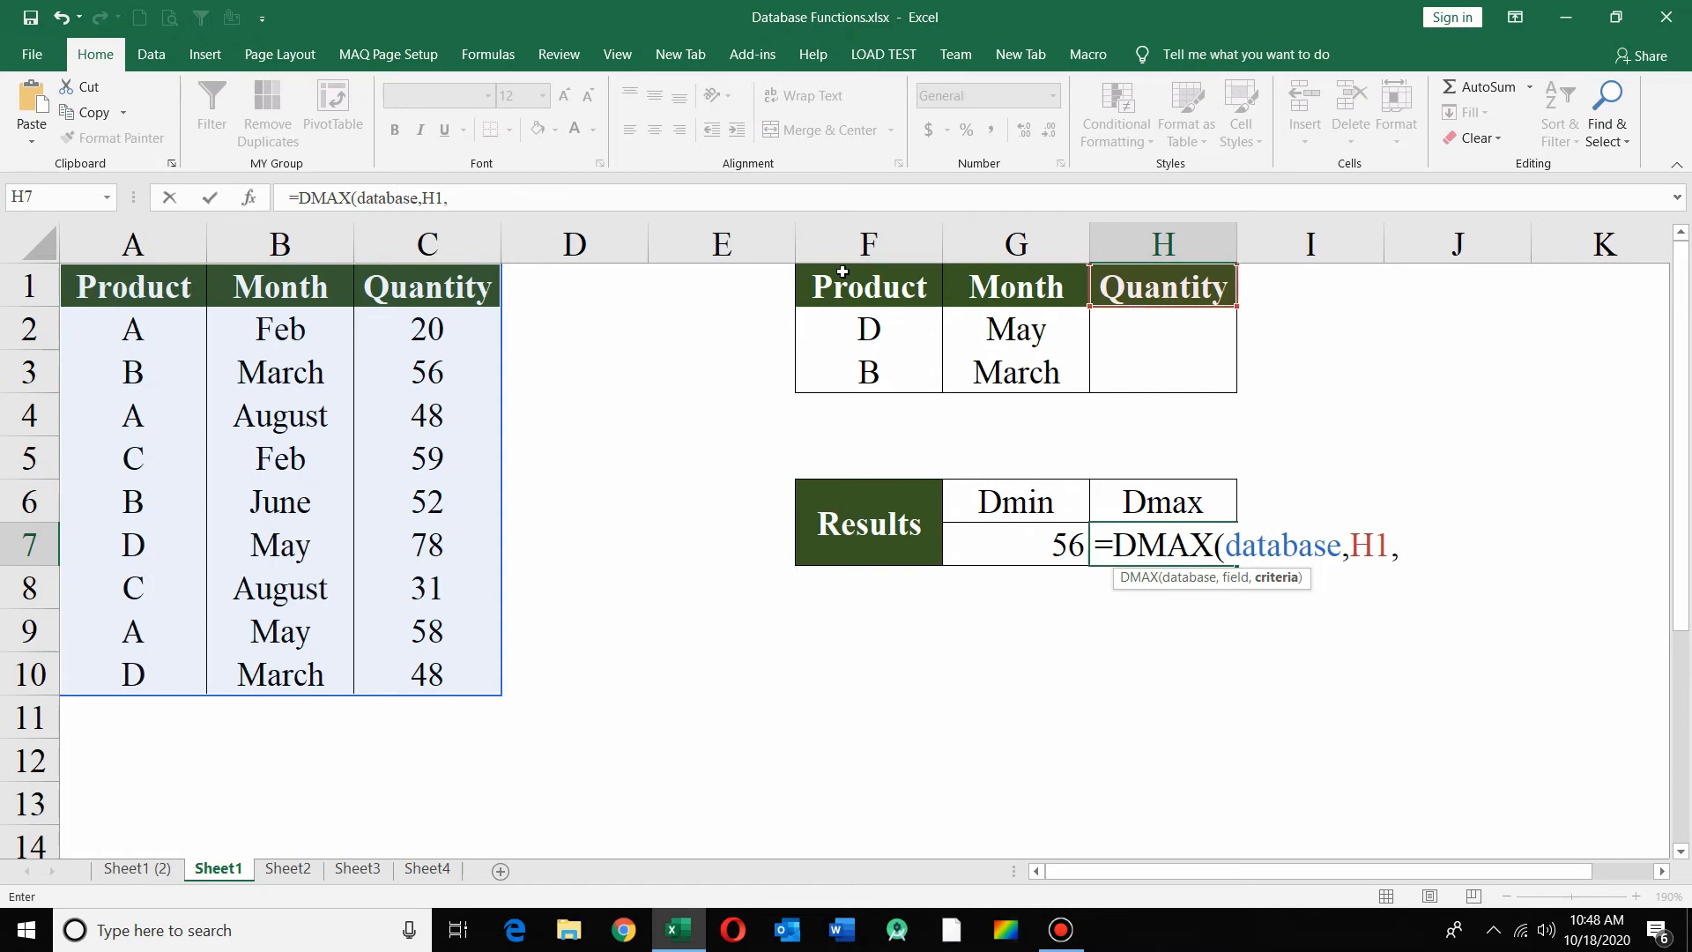
pyautogui.moveTo(842, 272); pyautogui.dragTo(1117, 342)
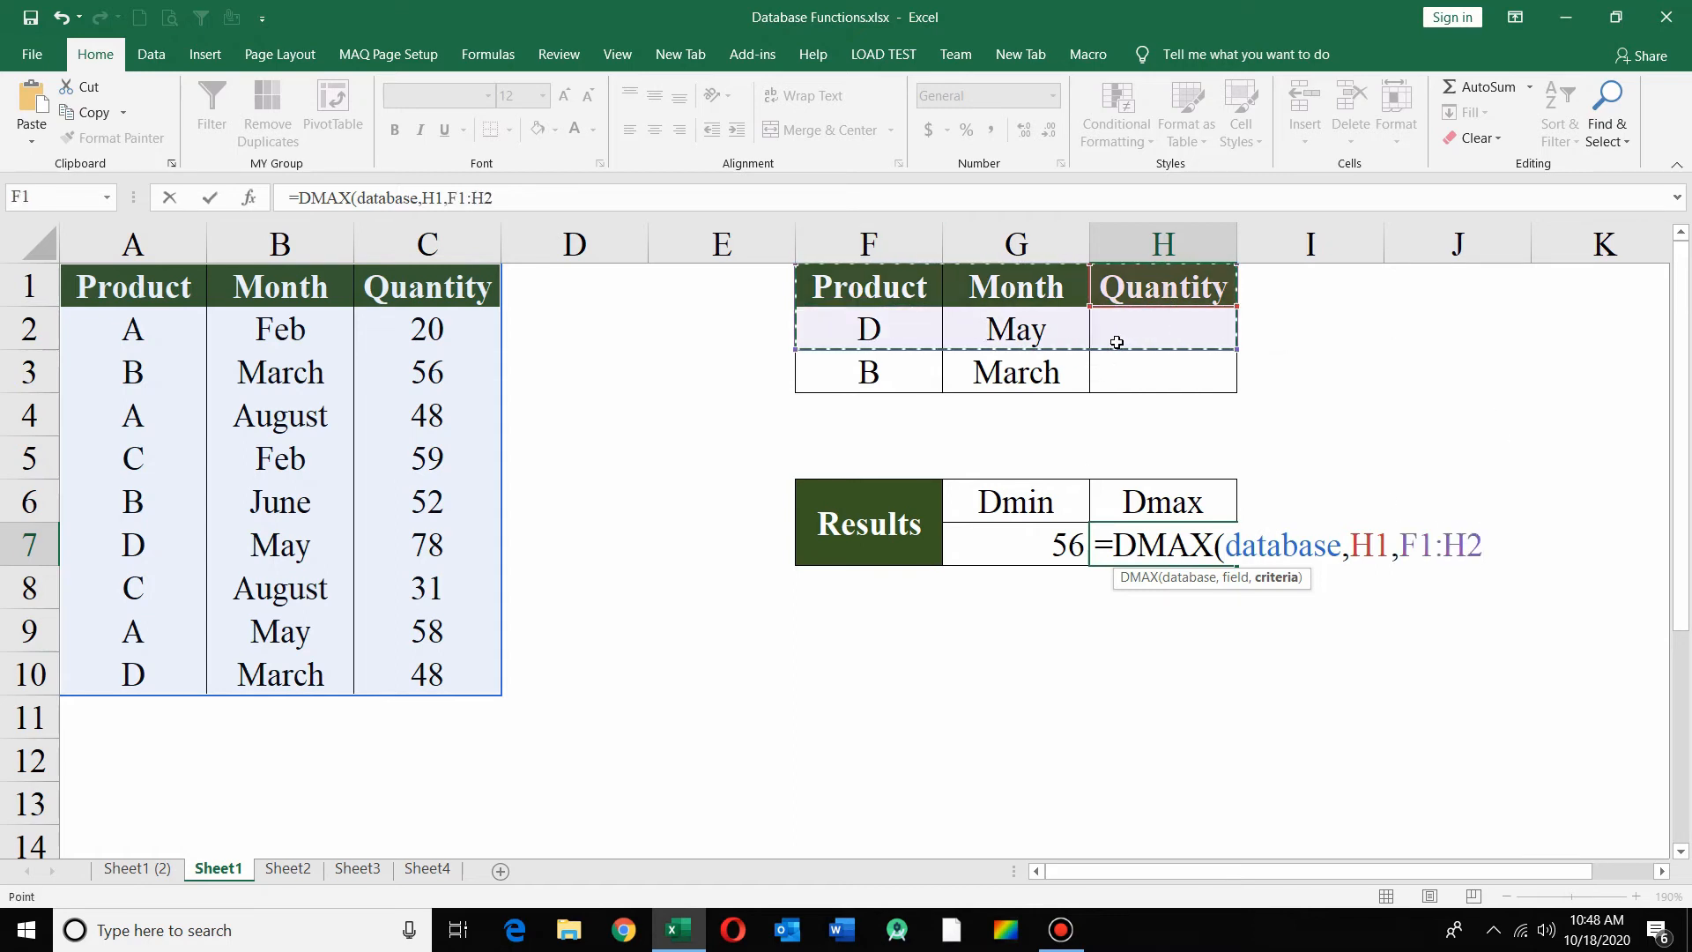
pyautogui.press('Return')
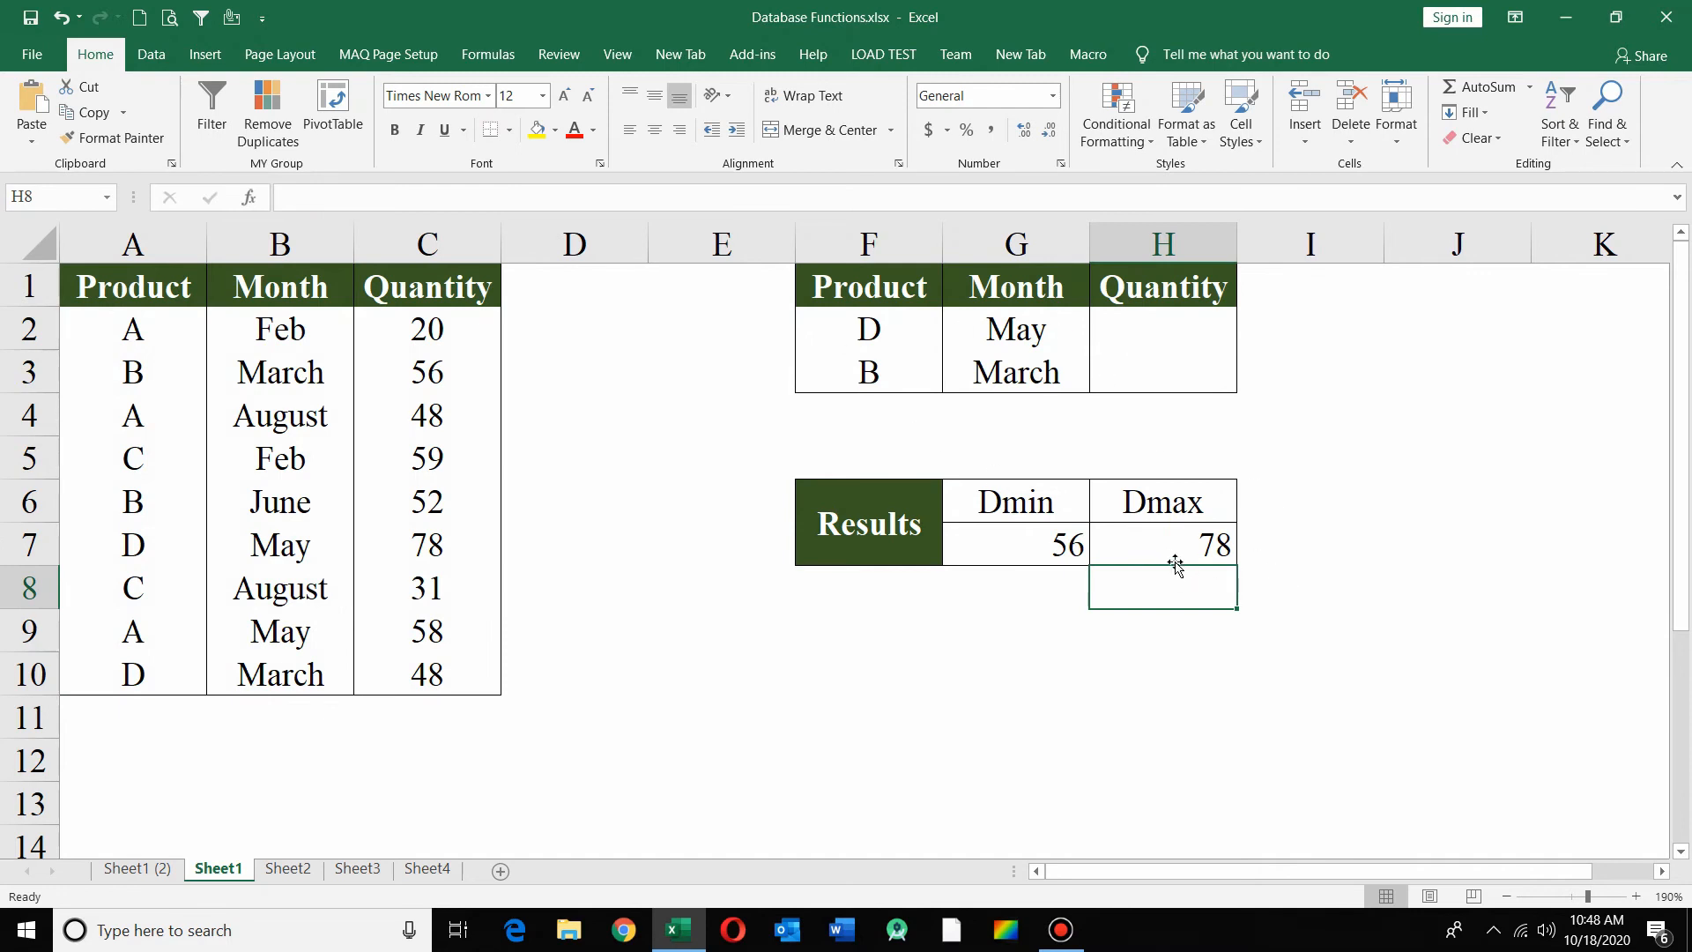
pyautogui.click(1201, 538)
# Clear the Month criterion in G2 and check the DMAX formula cell H7
pyautogui.click(1014, 331)
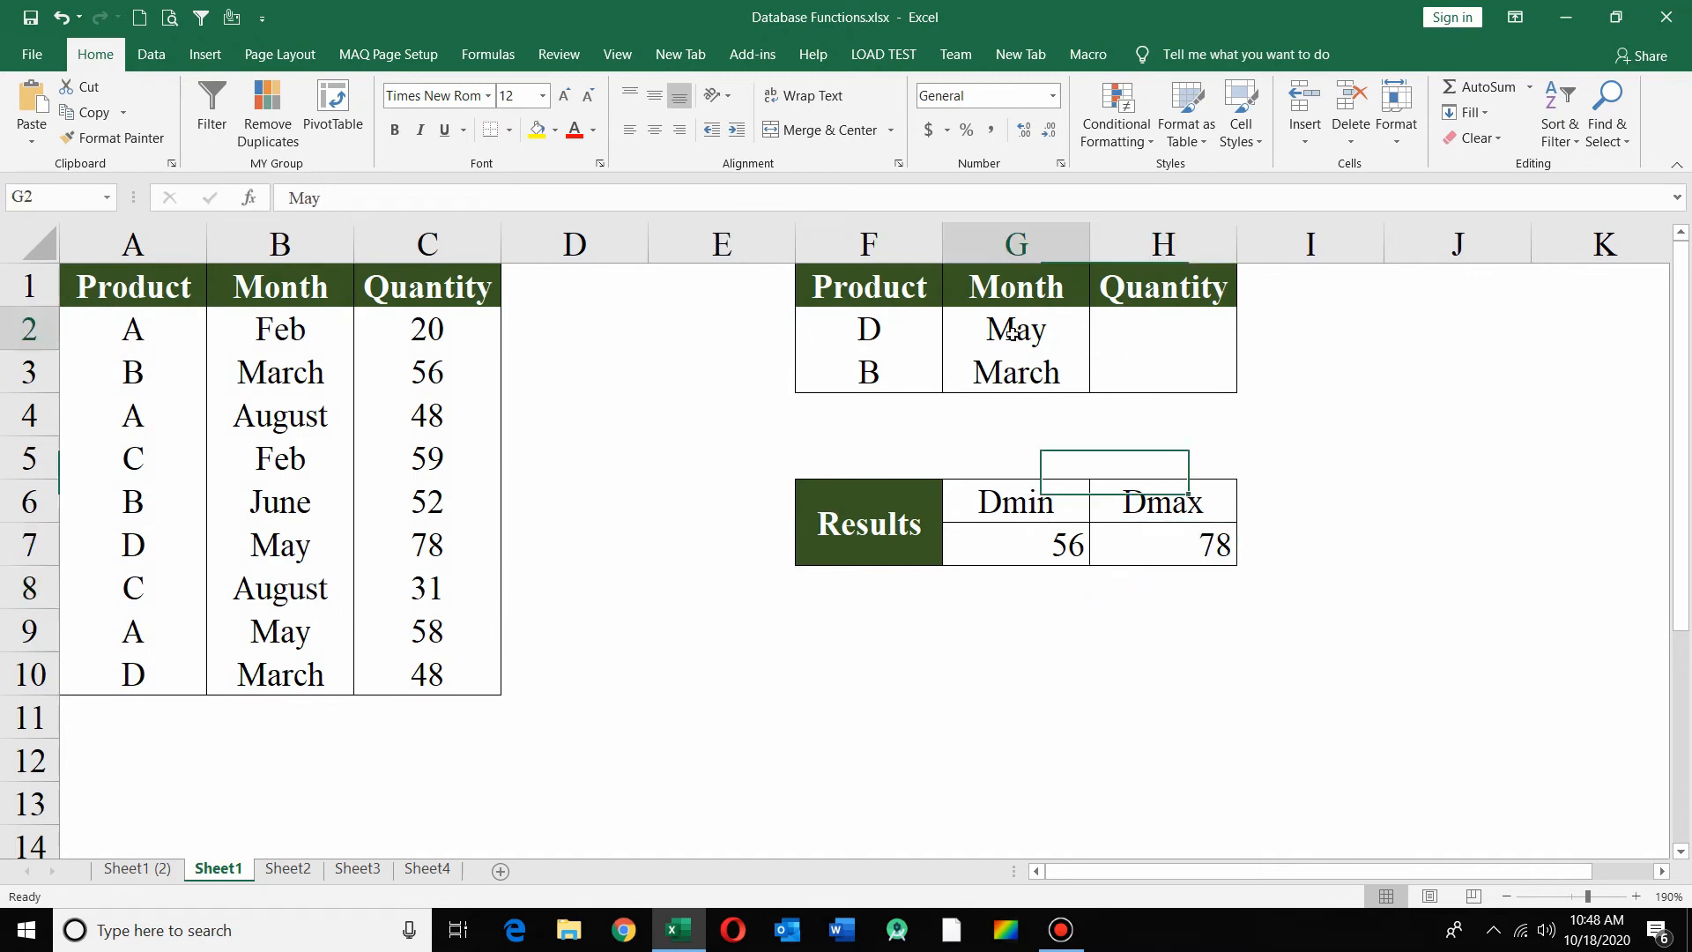
pyautogui.press('Delete')
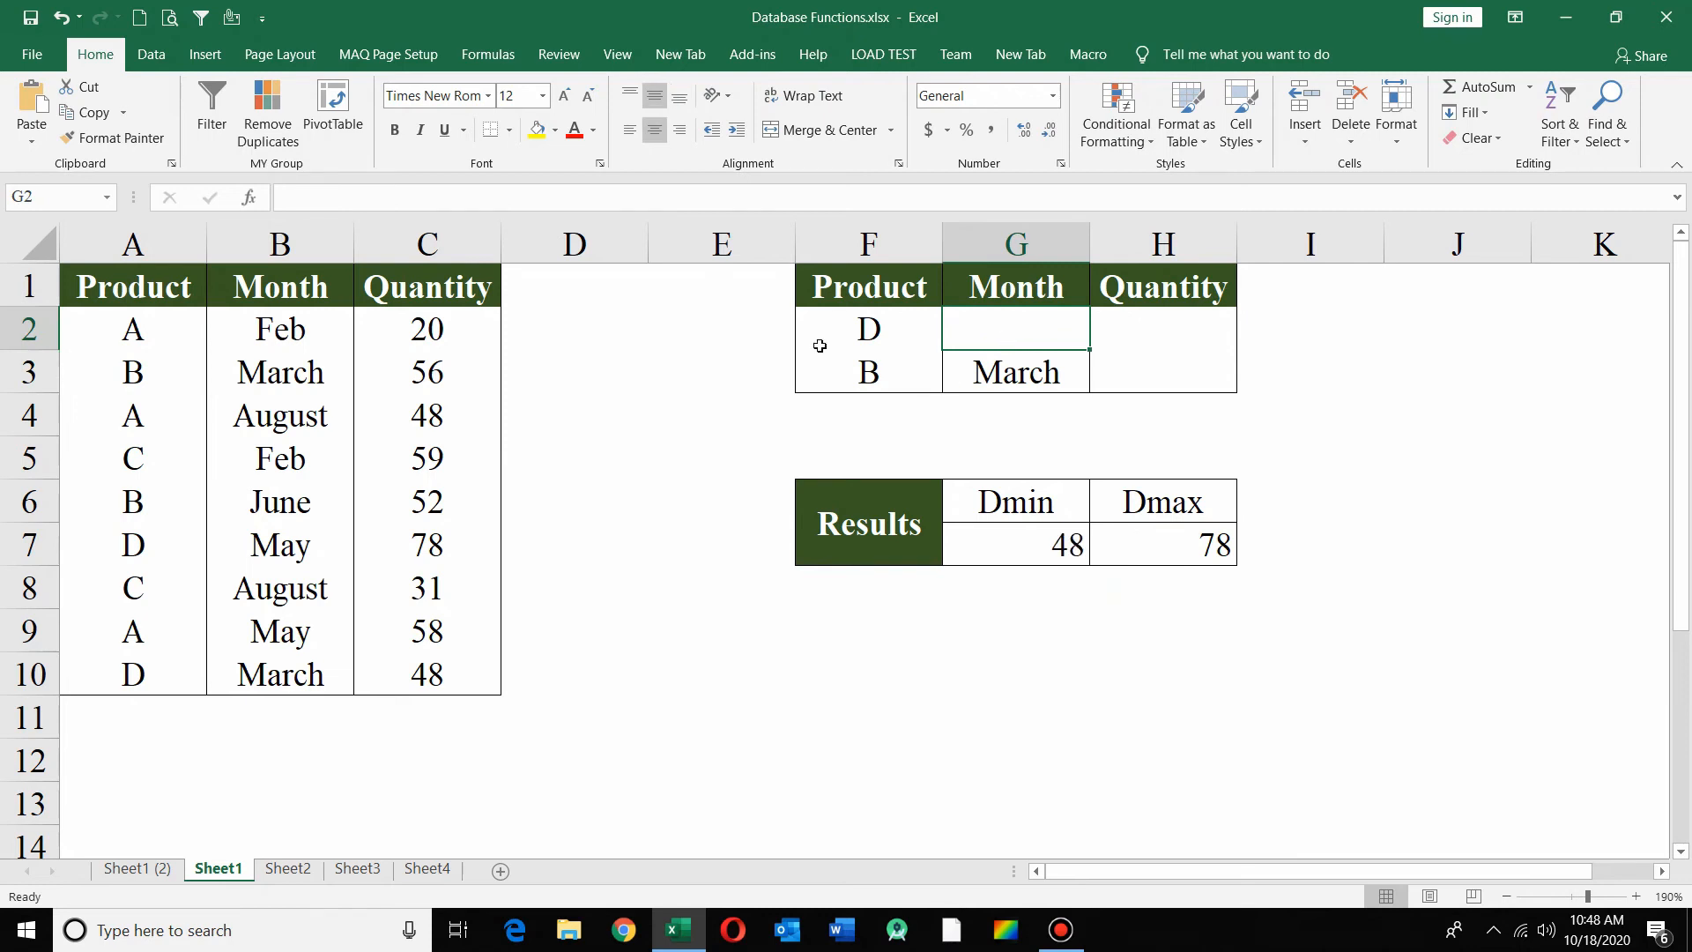
pyautogui.click(1195, 551)
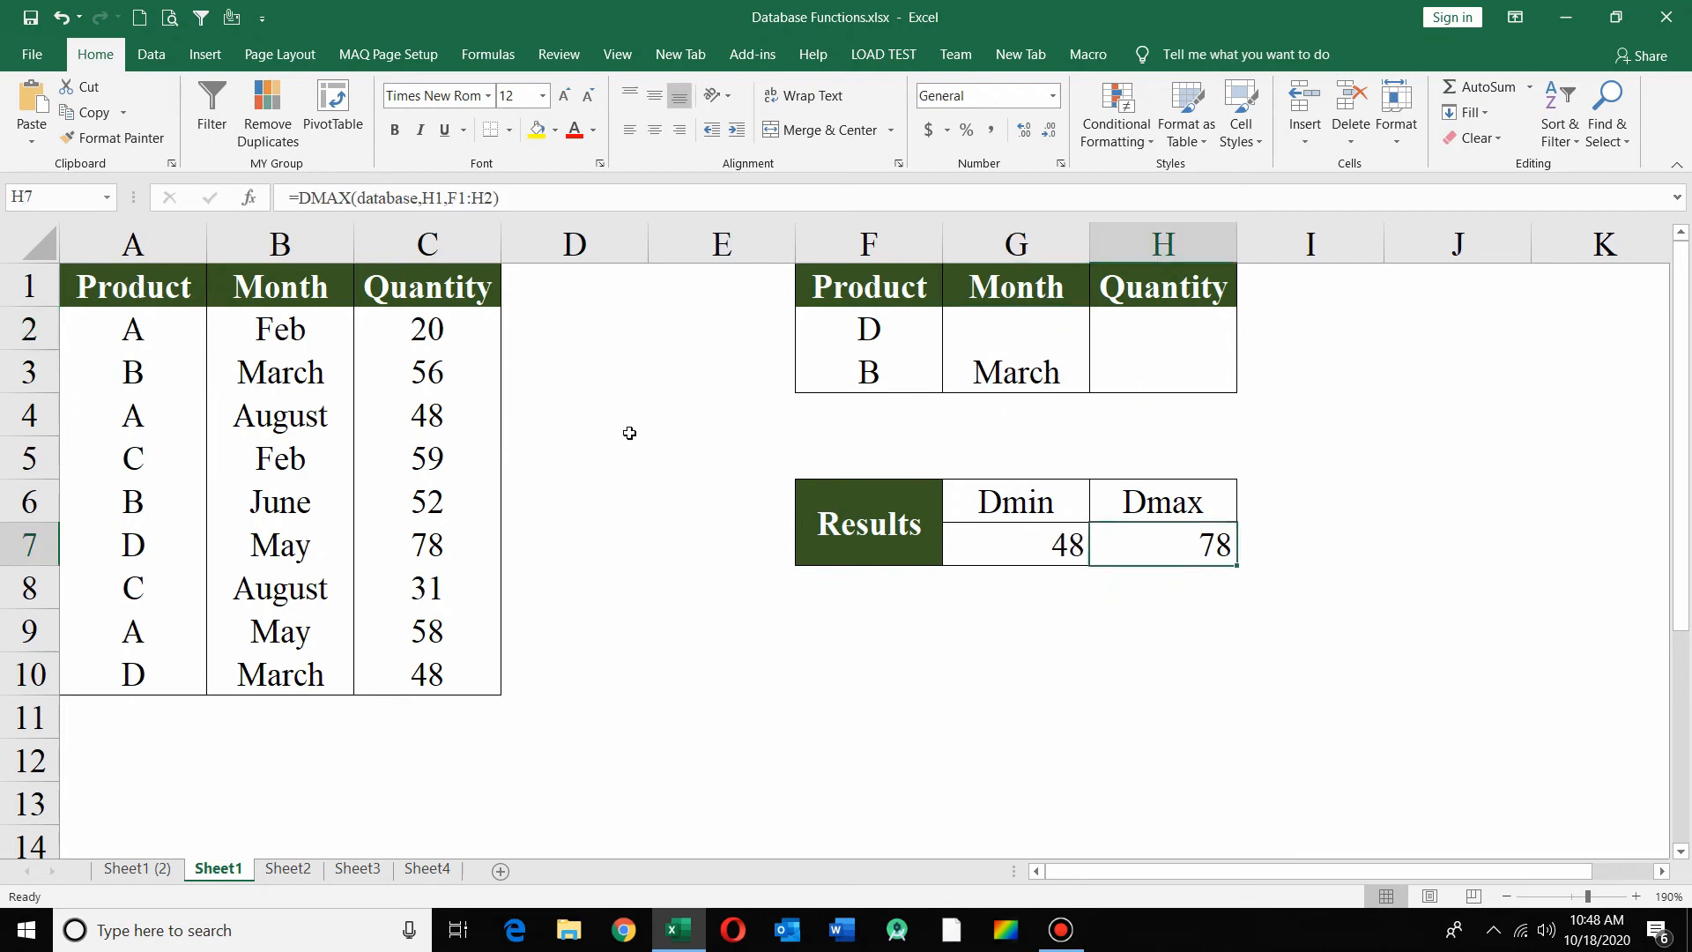
# Set the Product criterion in F2 to A and check the DMAX result in H7
pyautogui.click(869, 339)
pyautogui.write('a')
pyautogui.press('BackSpace')
pyautogui.write('A')
pyautogui.press('Return')
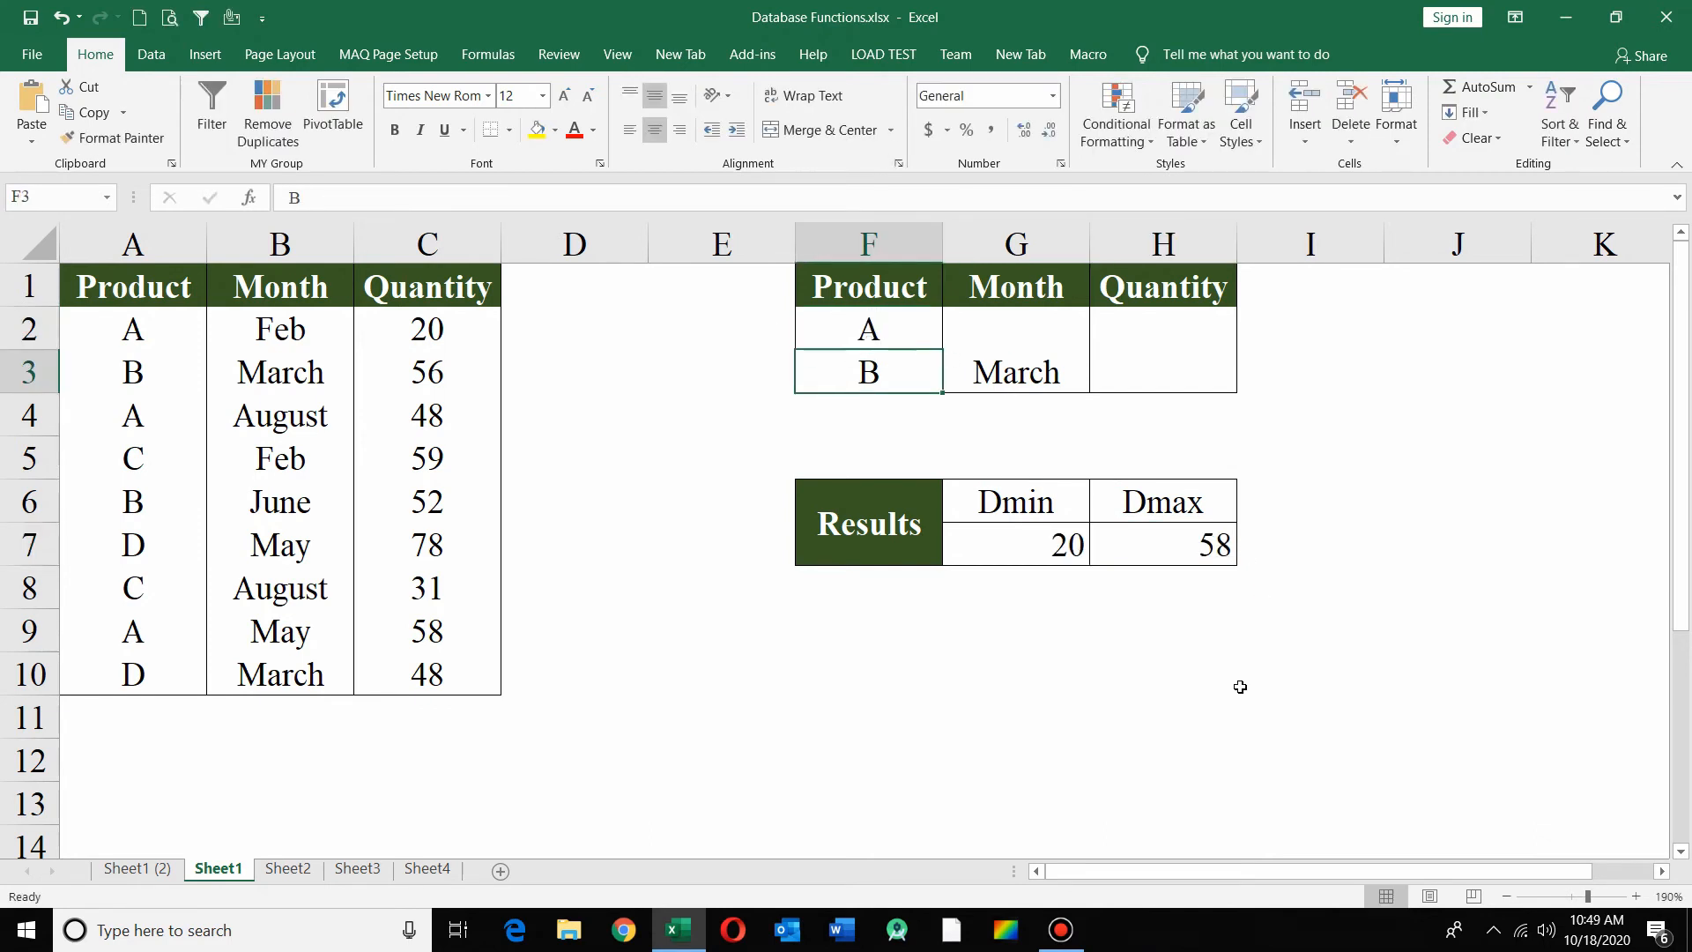
pyautogui.click(1136, 535)
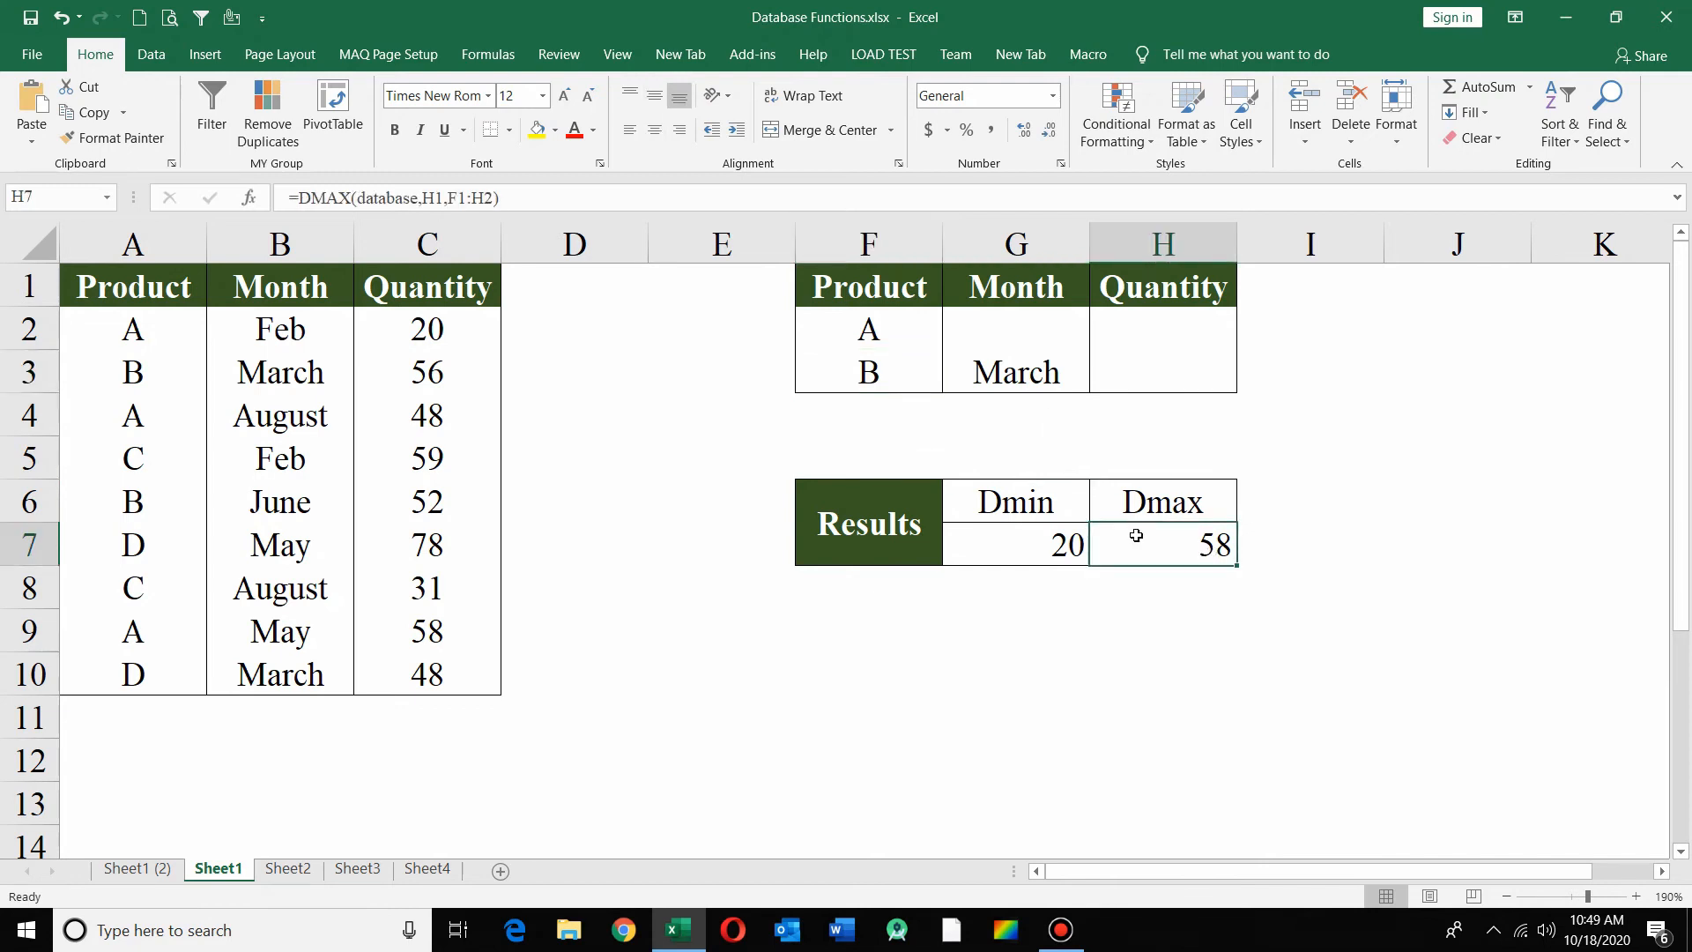
# Add May as the Month criterion in G2 alongside Product A and check the DMAX result
pyautogui.click(1009, 333)
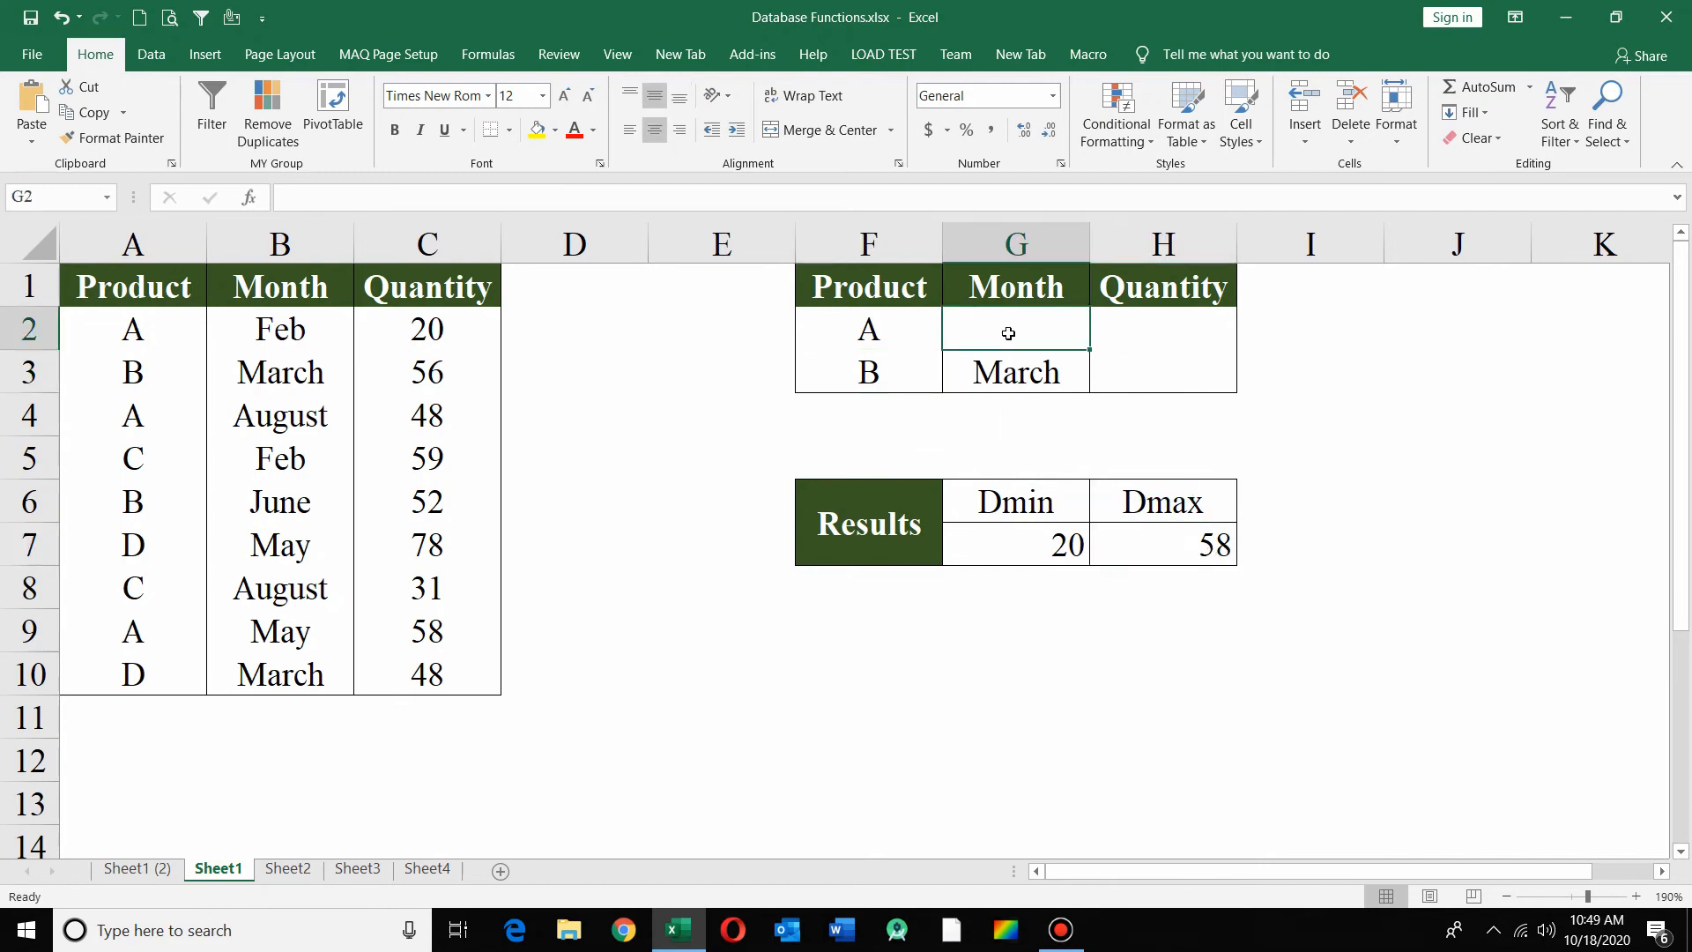
pyautogui.write('May')
pyautogui.press('Return')
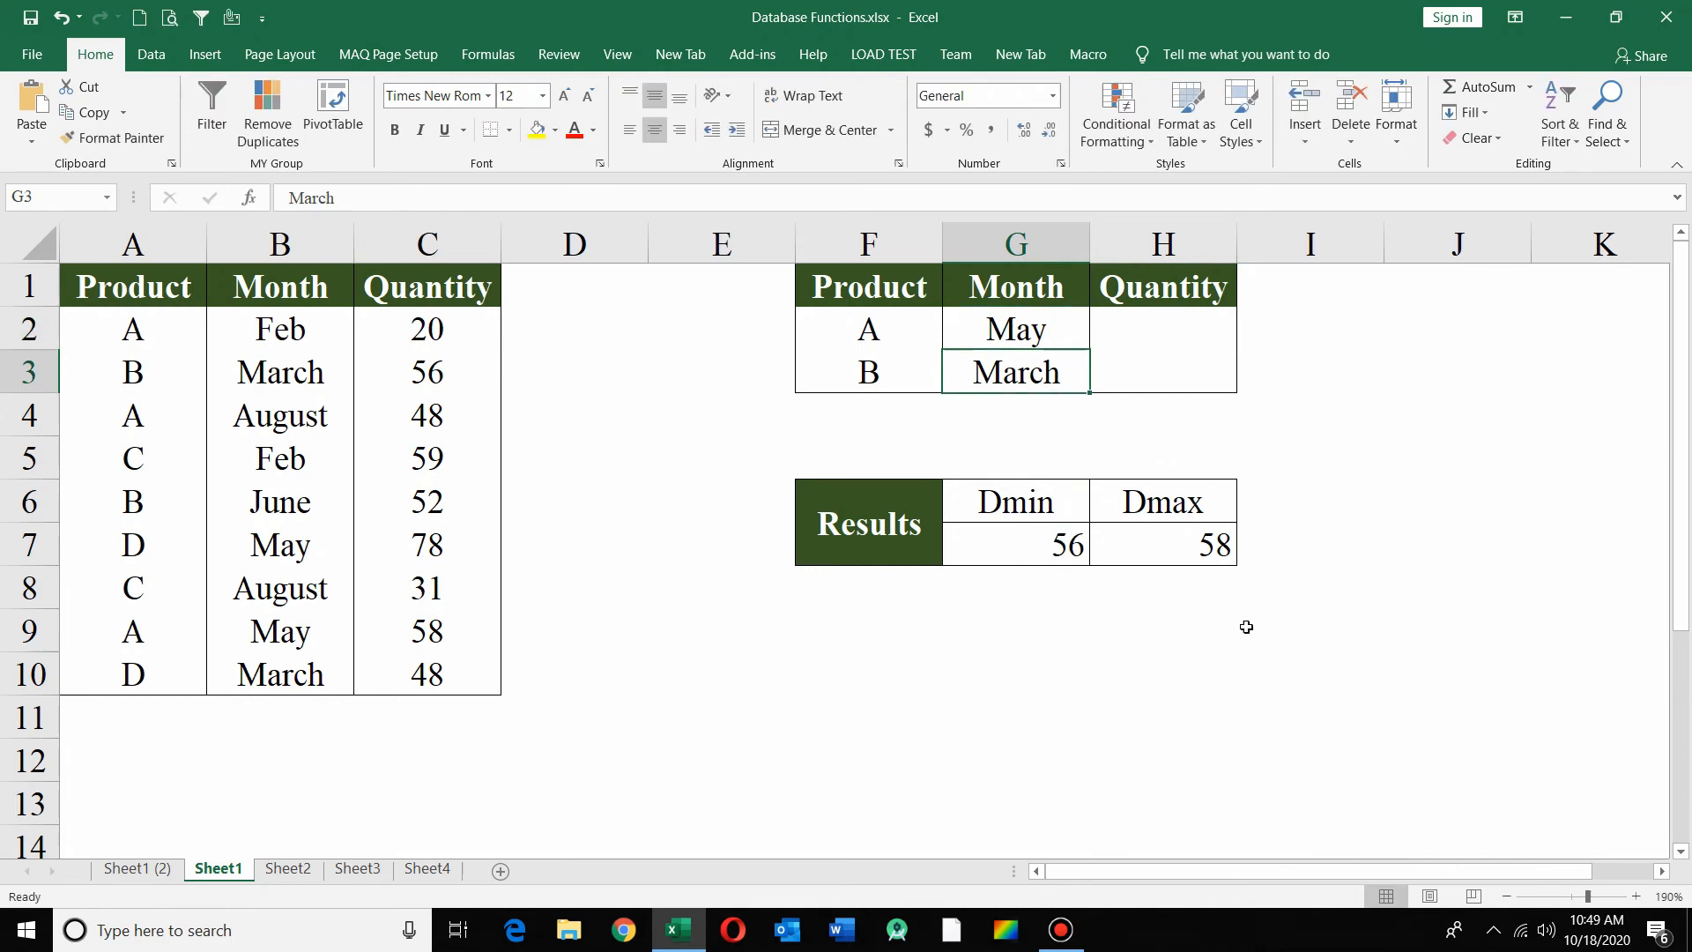
pyautogui.click(1183, 554)
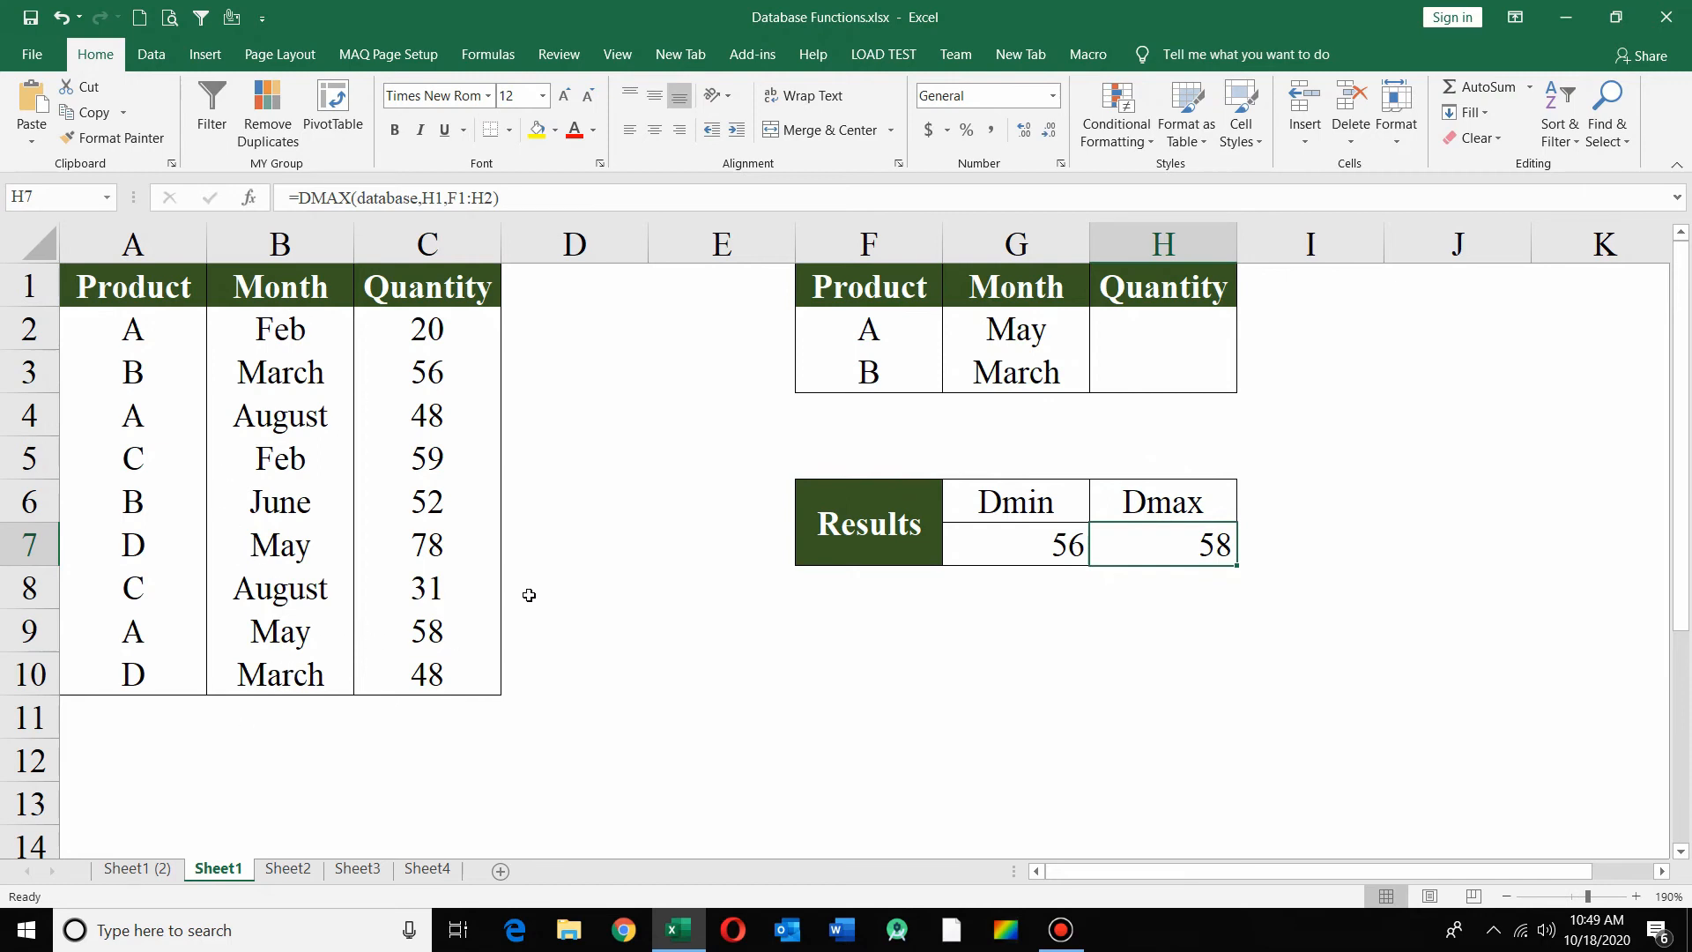
# Clear the Product criterion in F2 and set the Month criterion in G2 to Feb
pyautogui.click(877, 339)
pyautogui.press('Delete')
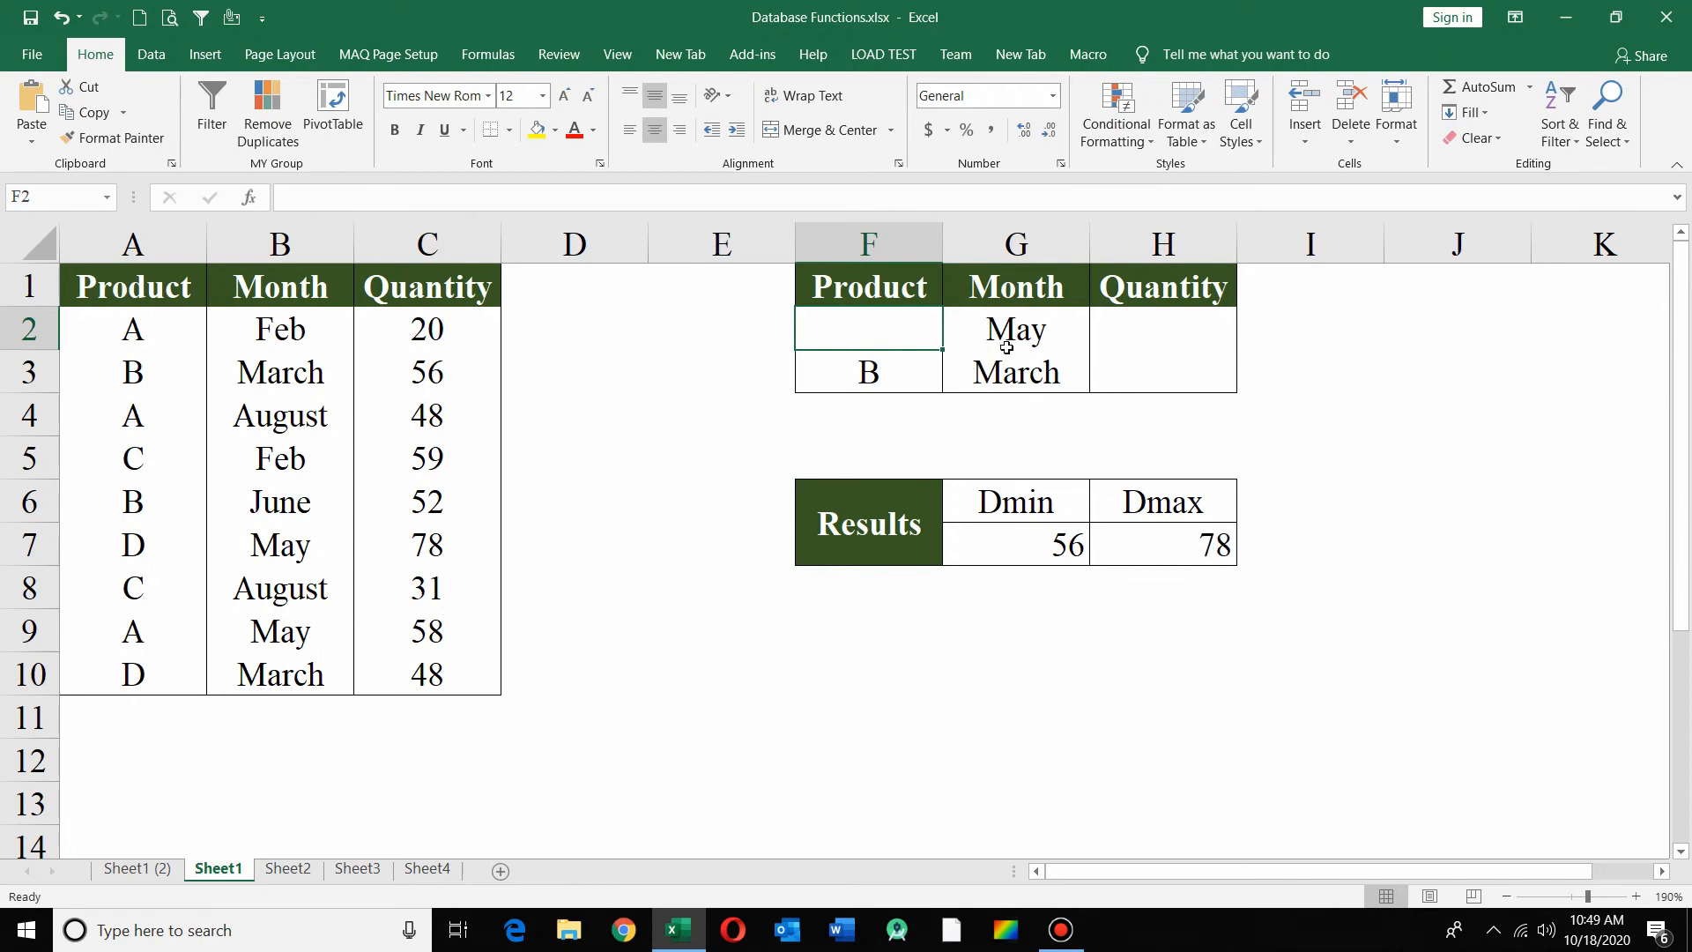
pyautogui.click(1042, 337)
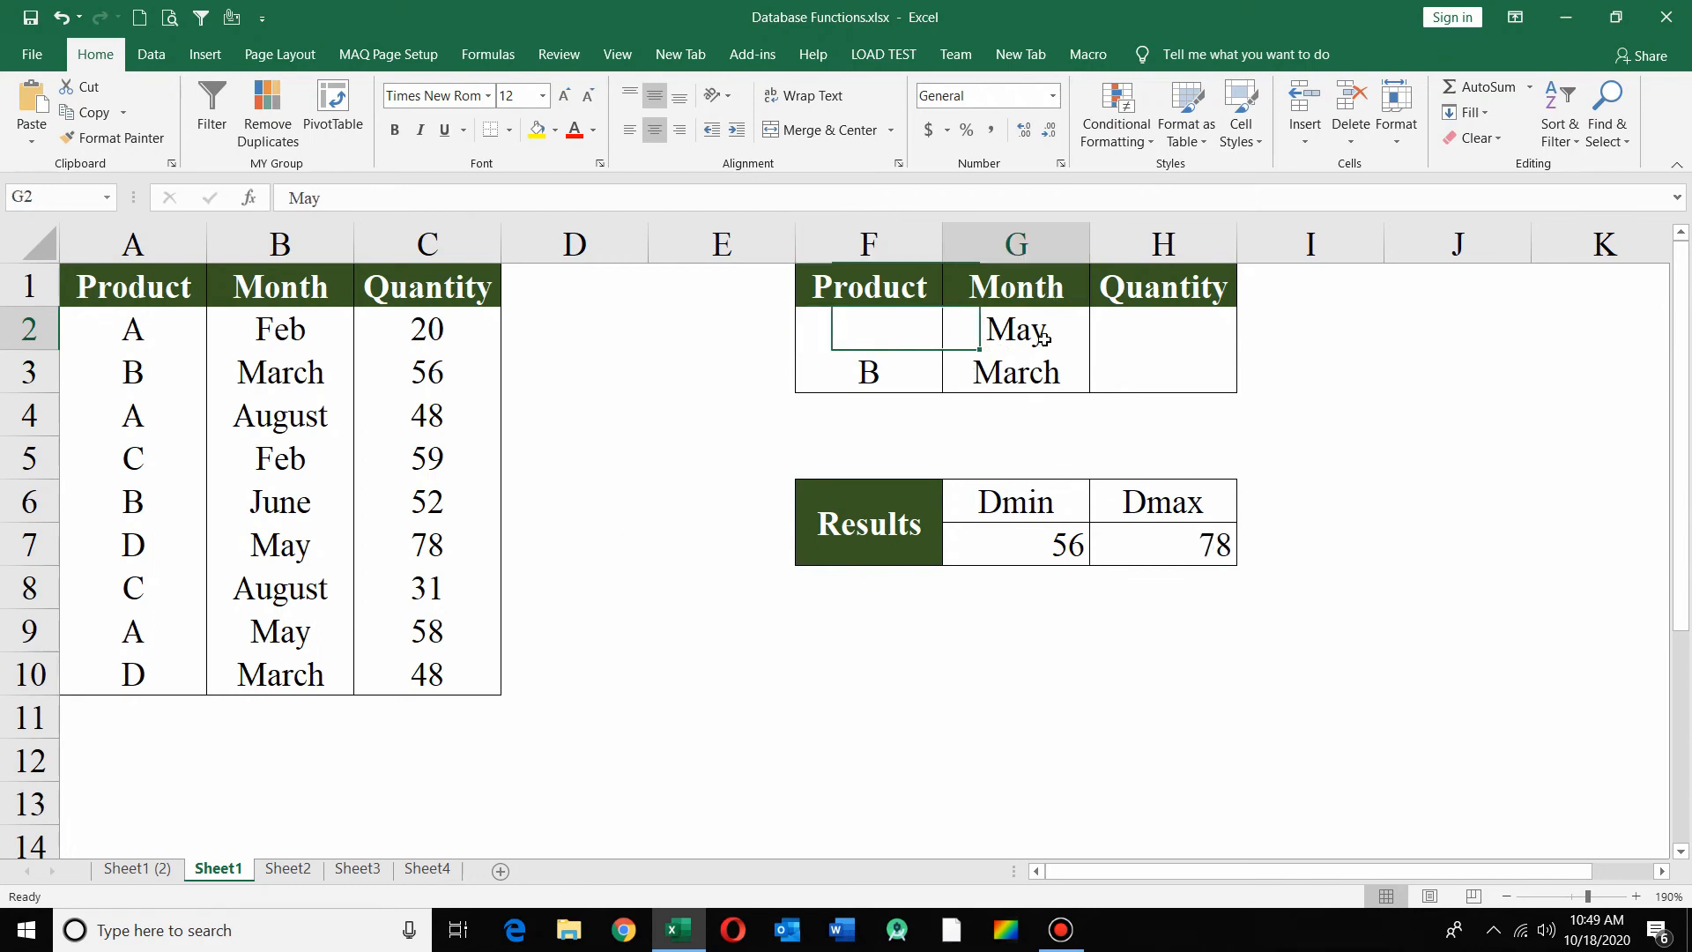
pyautogui.write('Feb')
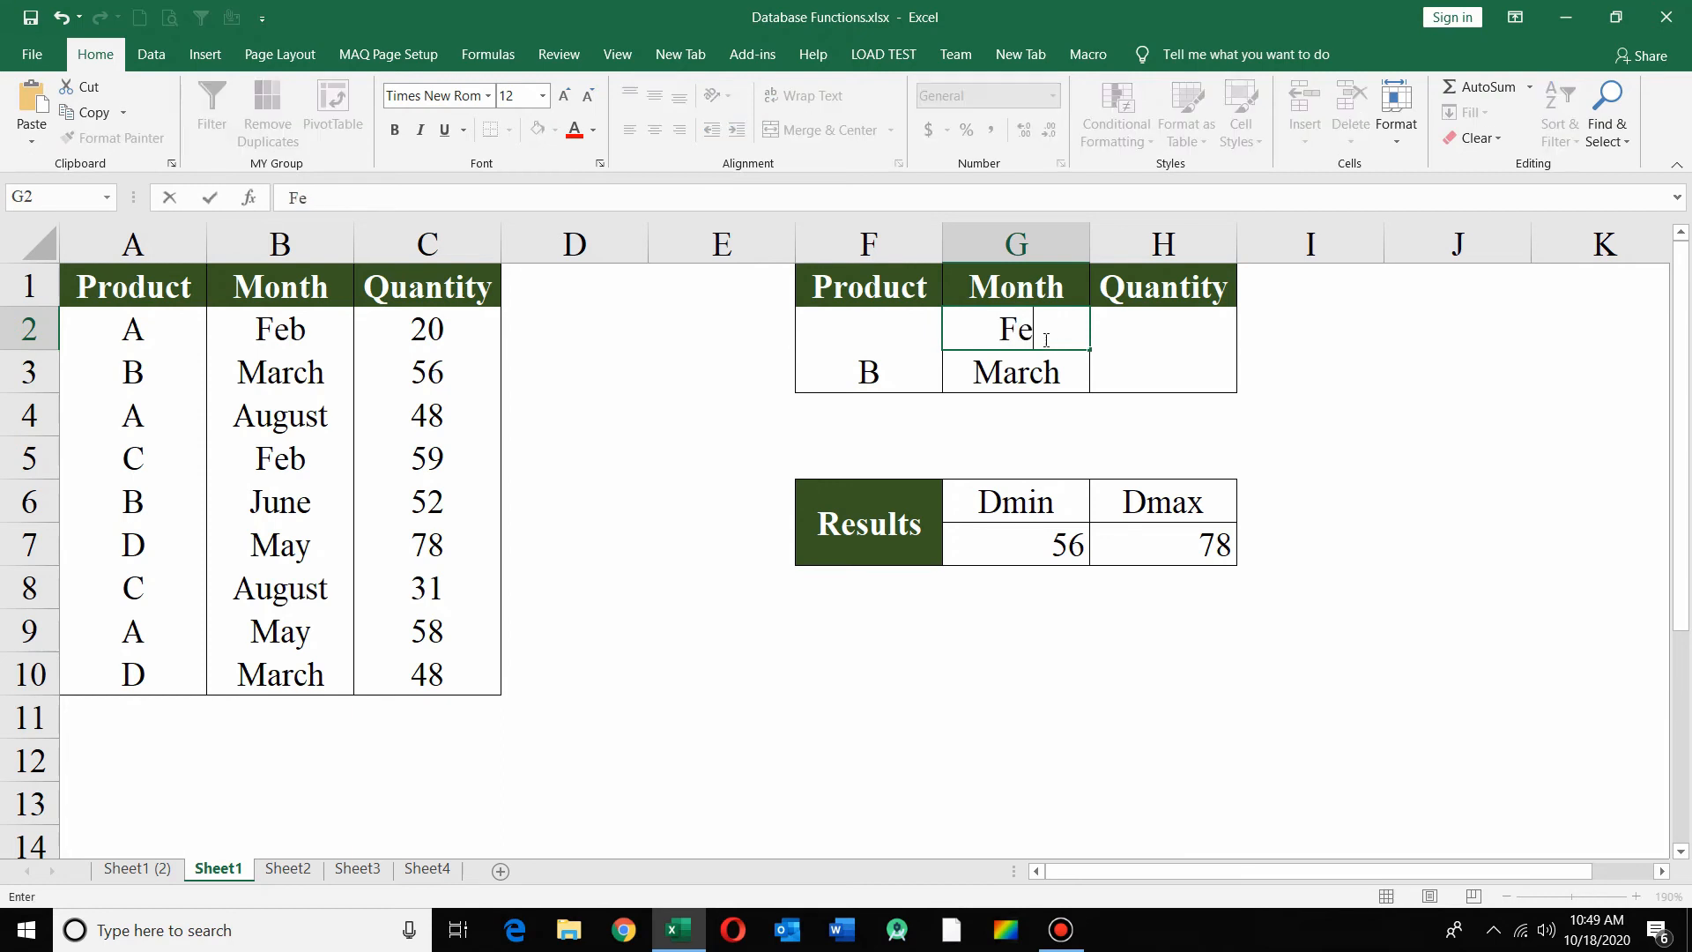
pyautogui.press('Return')
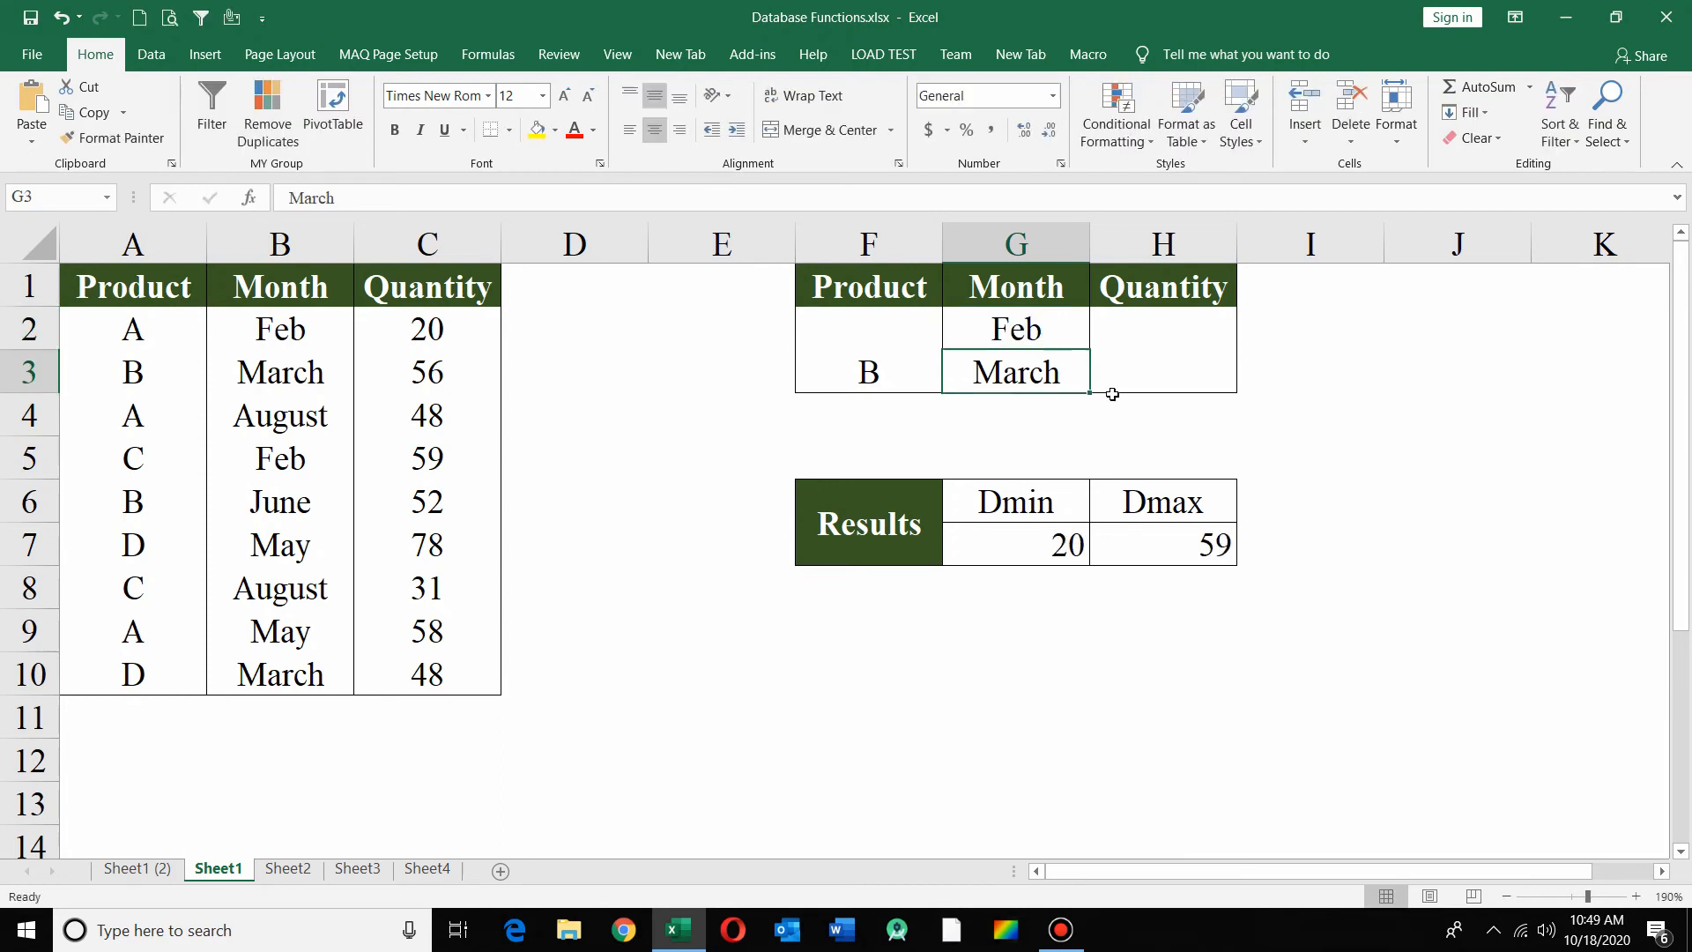
# Compare the DMIN and DMAX results with the Feb quantities and the Product B record for March in the data table
pyautogui.click(494, 339)
pyautogui.click(454, 468)
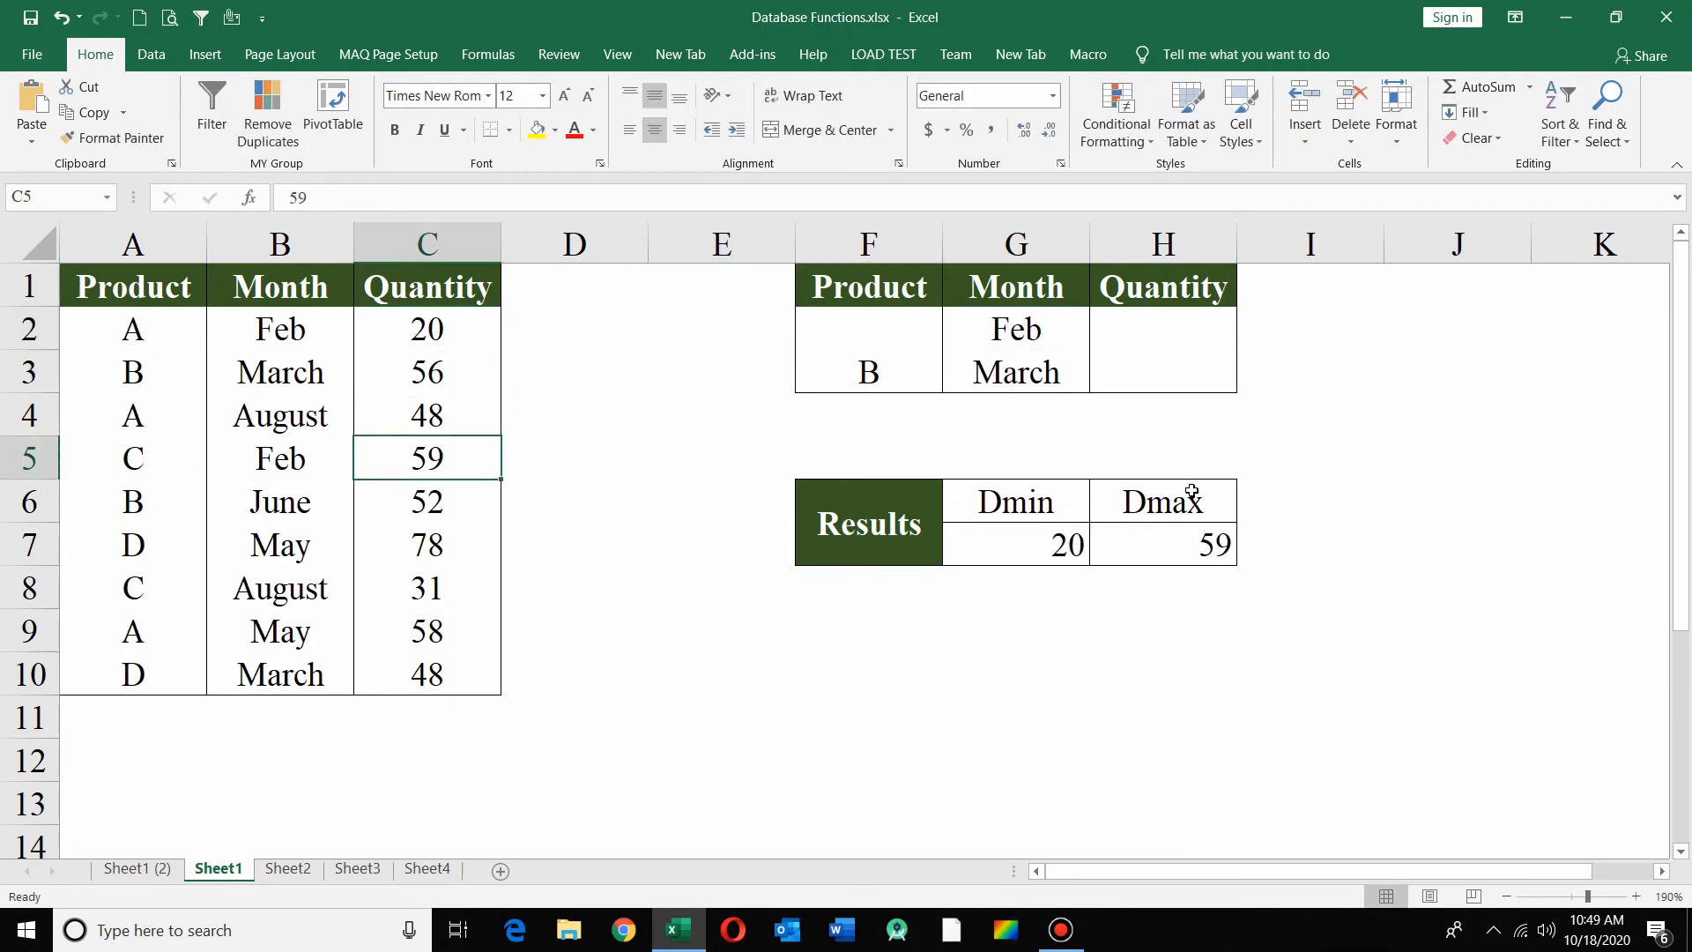
pyautogui.click(1223, 556)
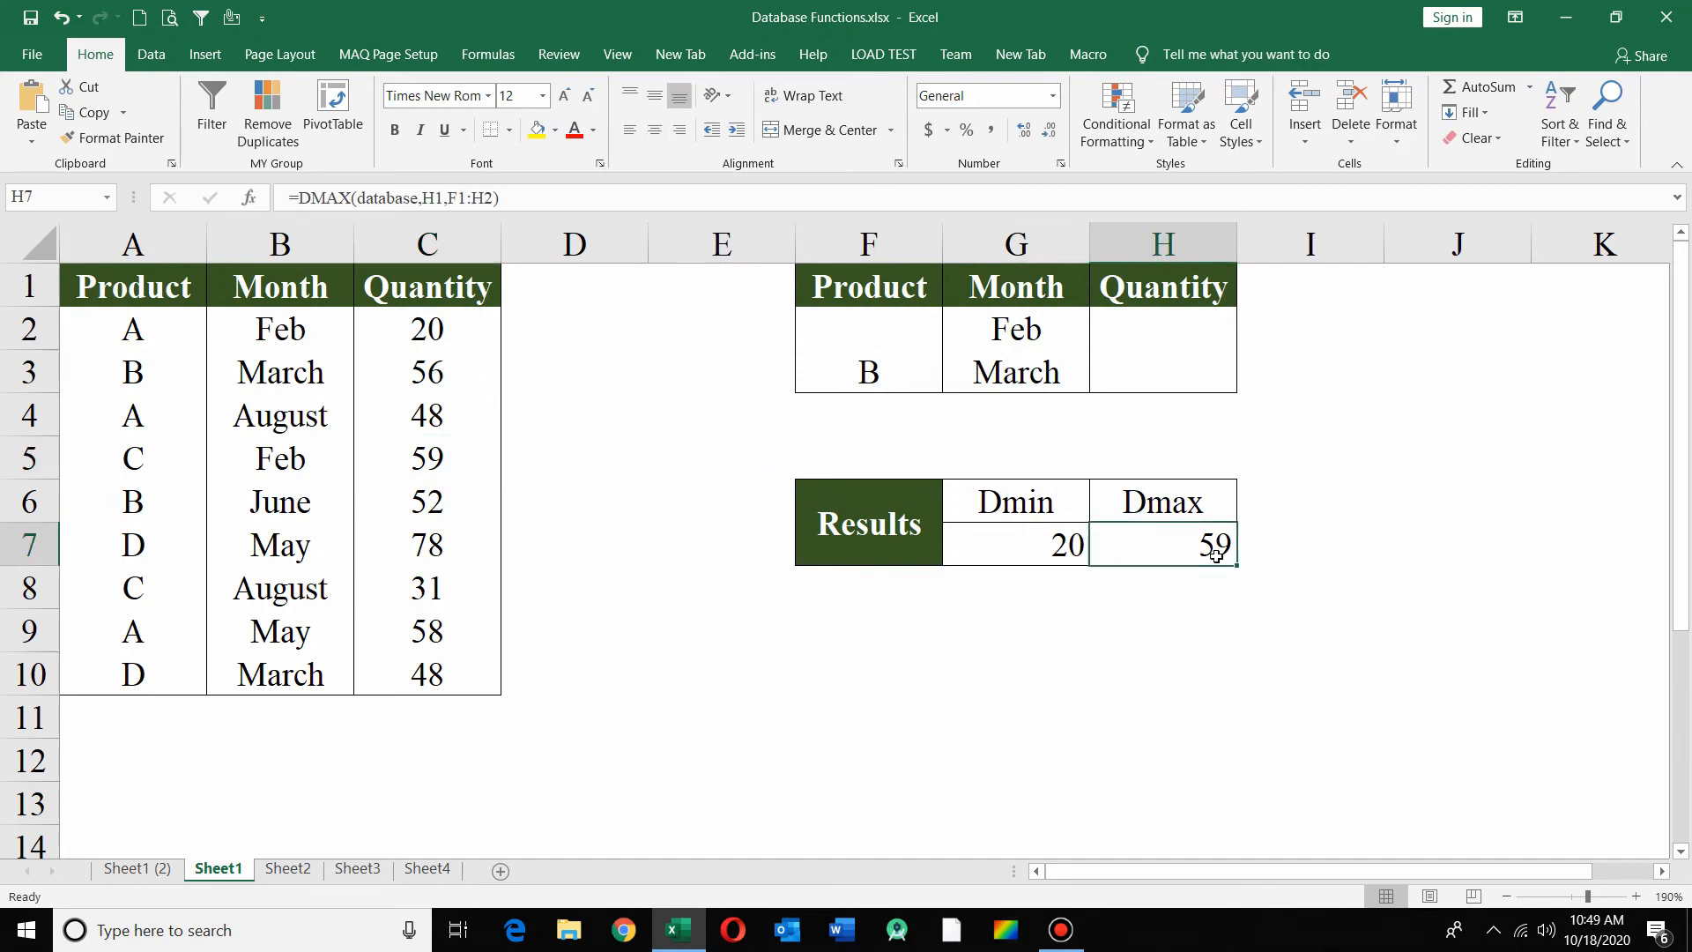
pyautogui.click(1035, 541)
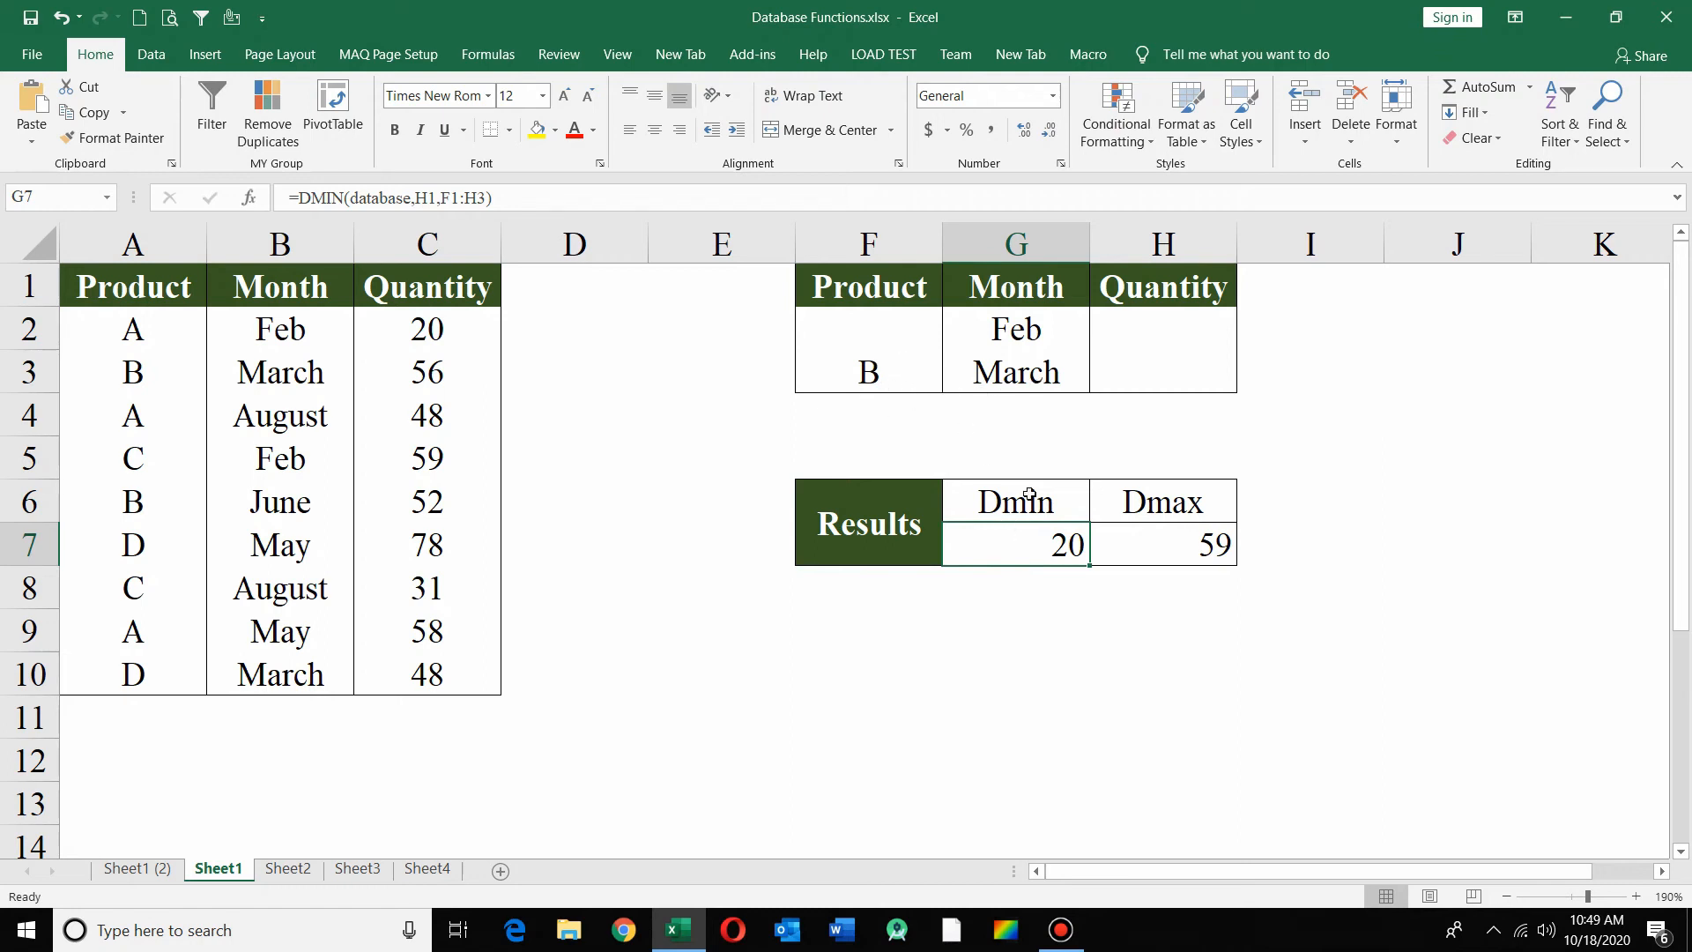
pyautogui.click(1059, 342)
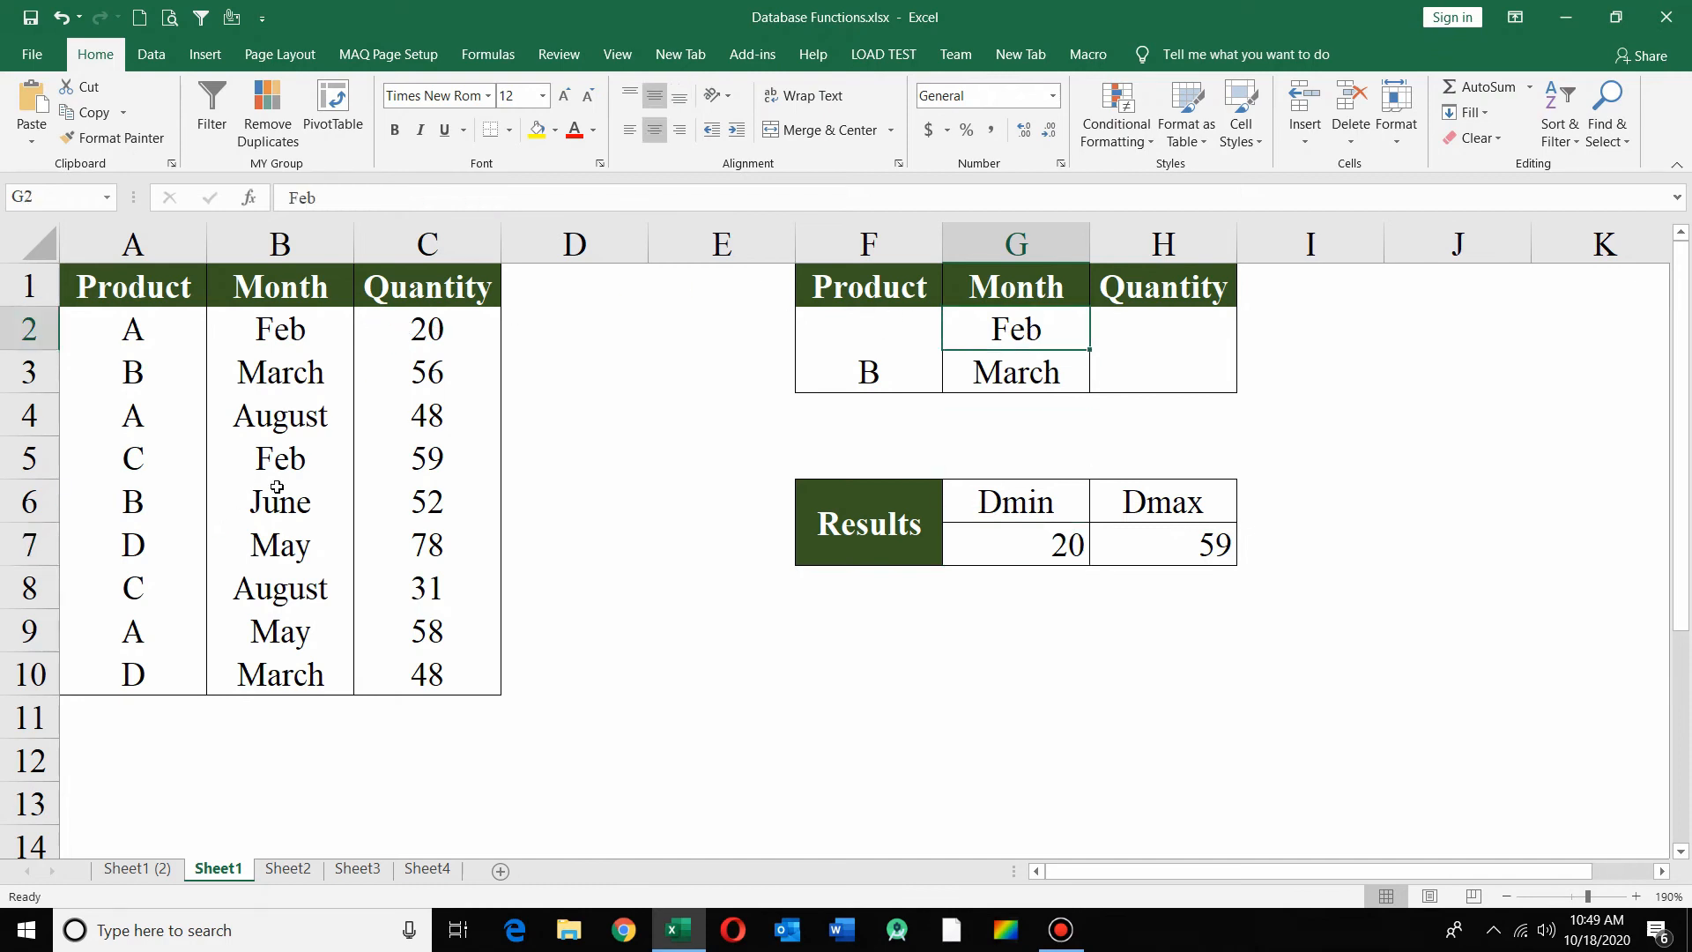
pyautogui.click(877, 370)
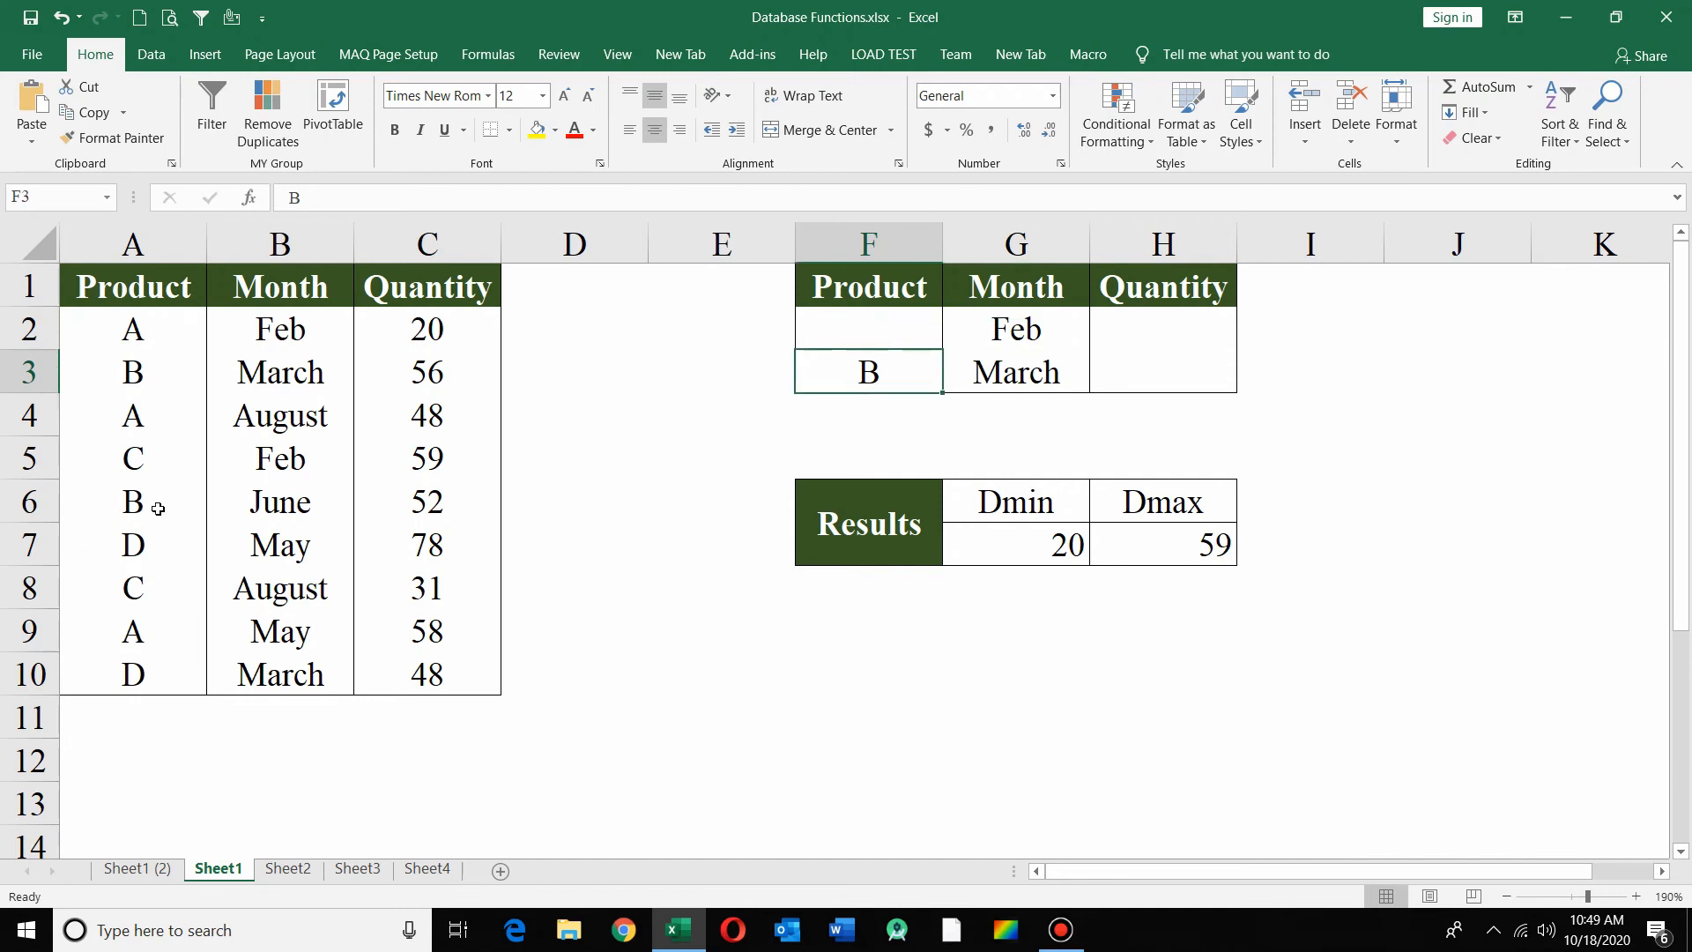
pyautogui.click(439, 377)
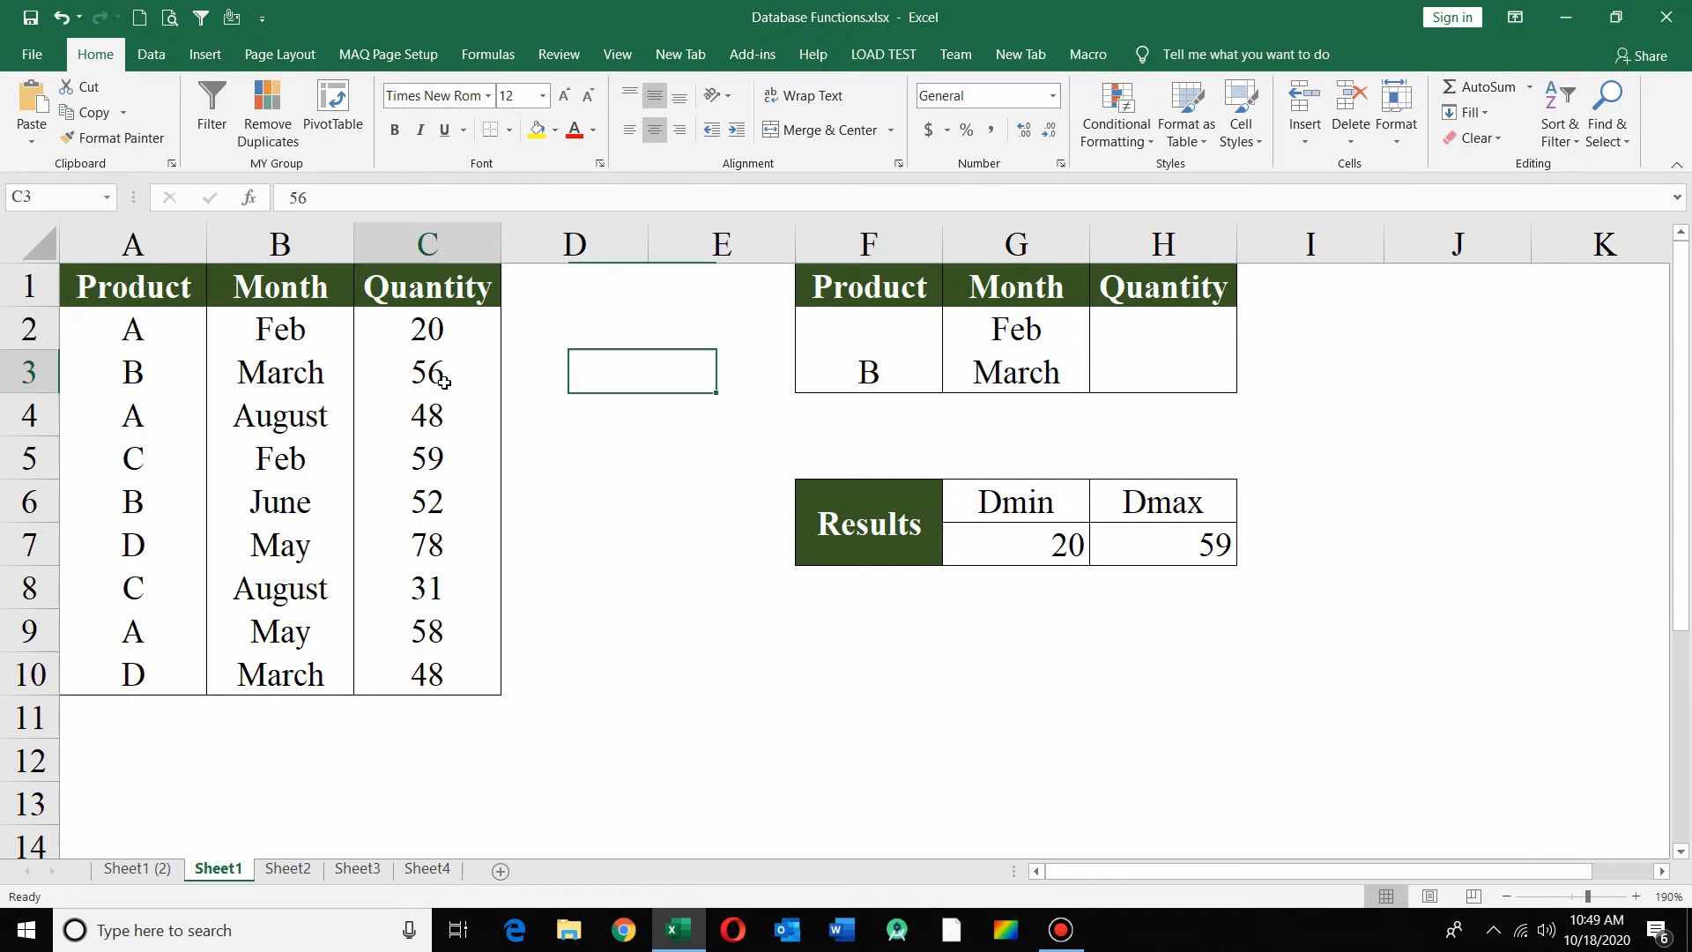
# Check the Feb quantities against the results, and extend the DMAX formula's criteria range in H7 to F1:H3
pyautogui.click(425, 449)
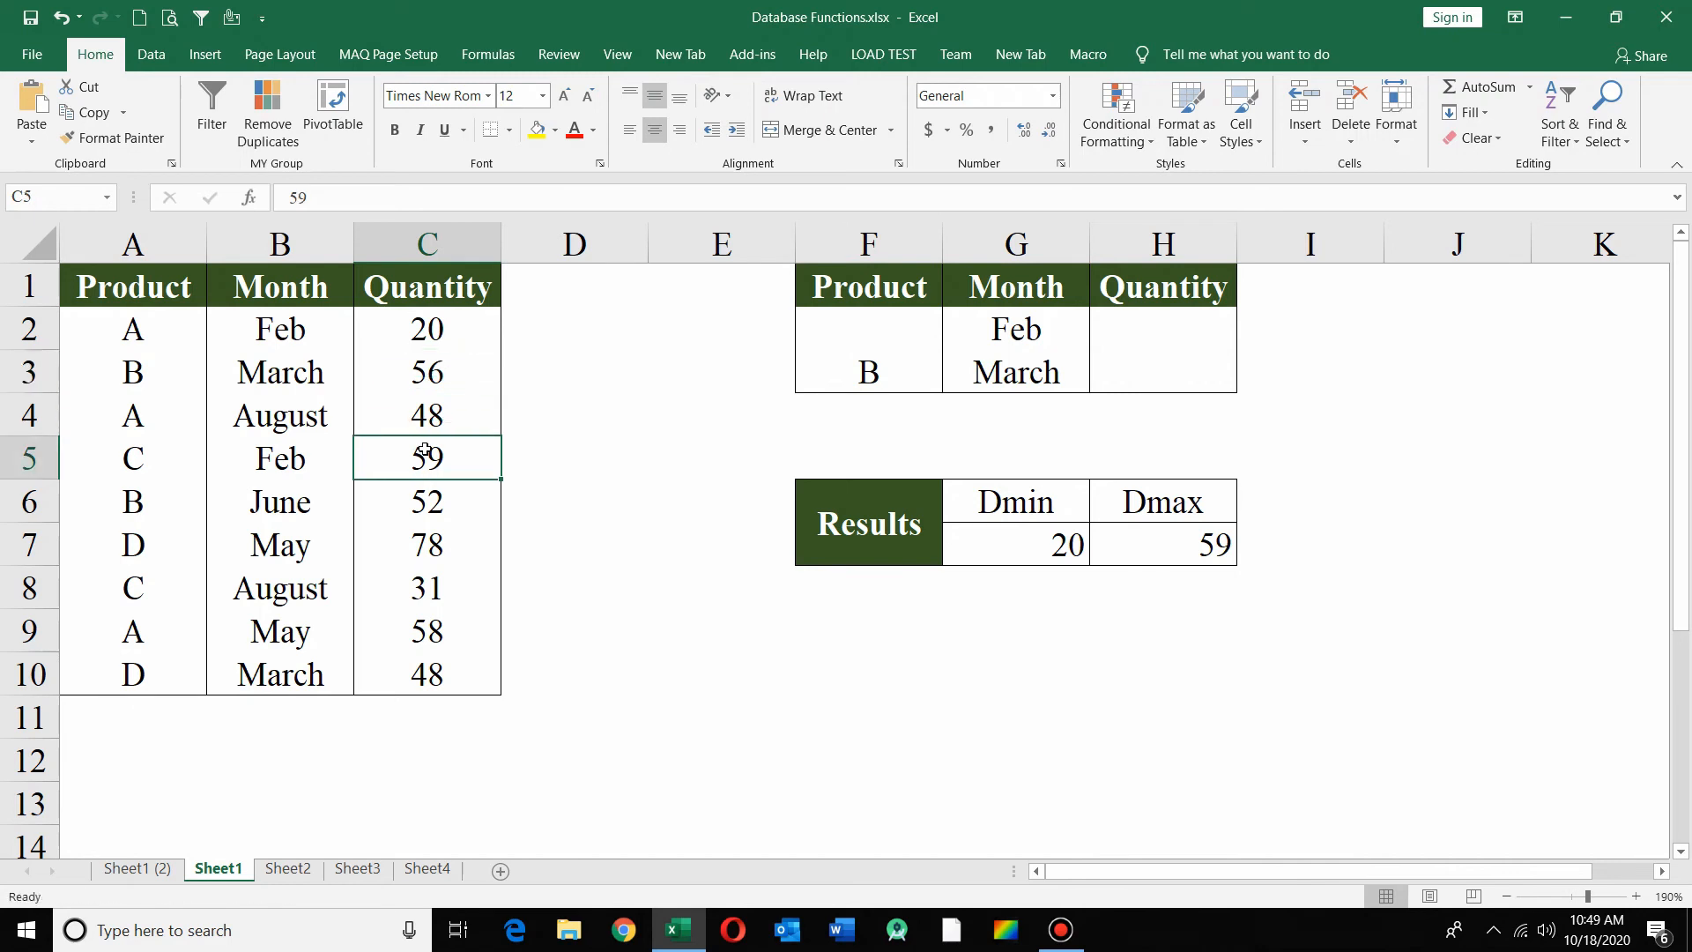
pyautogui.click(431, 332)
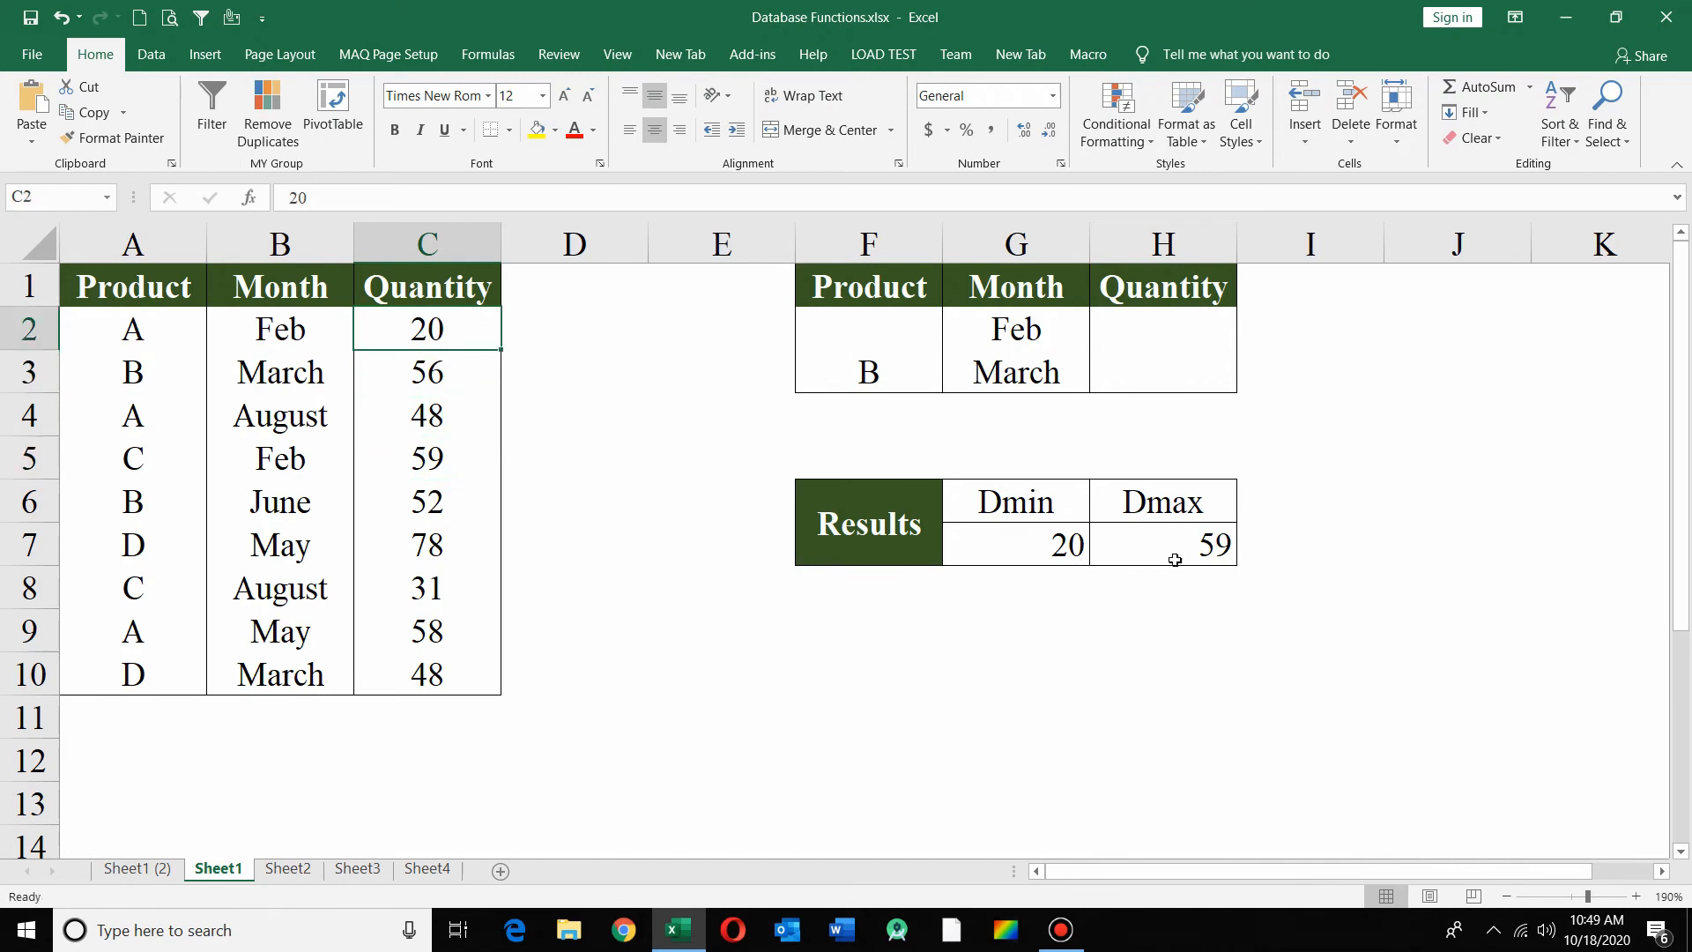
pyautogui.click(1225, 553)
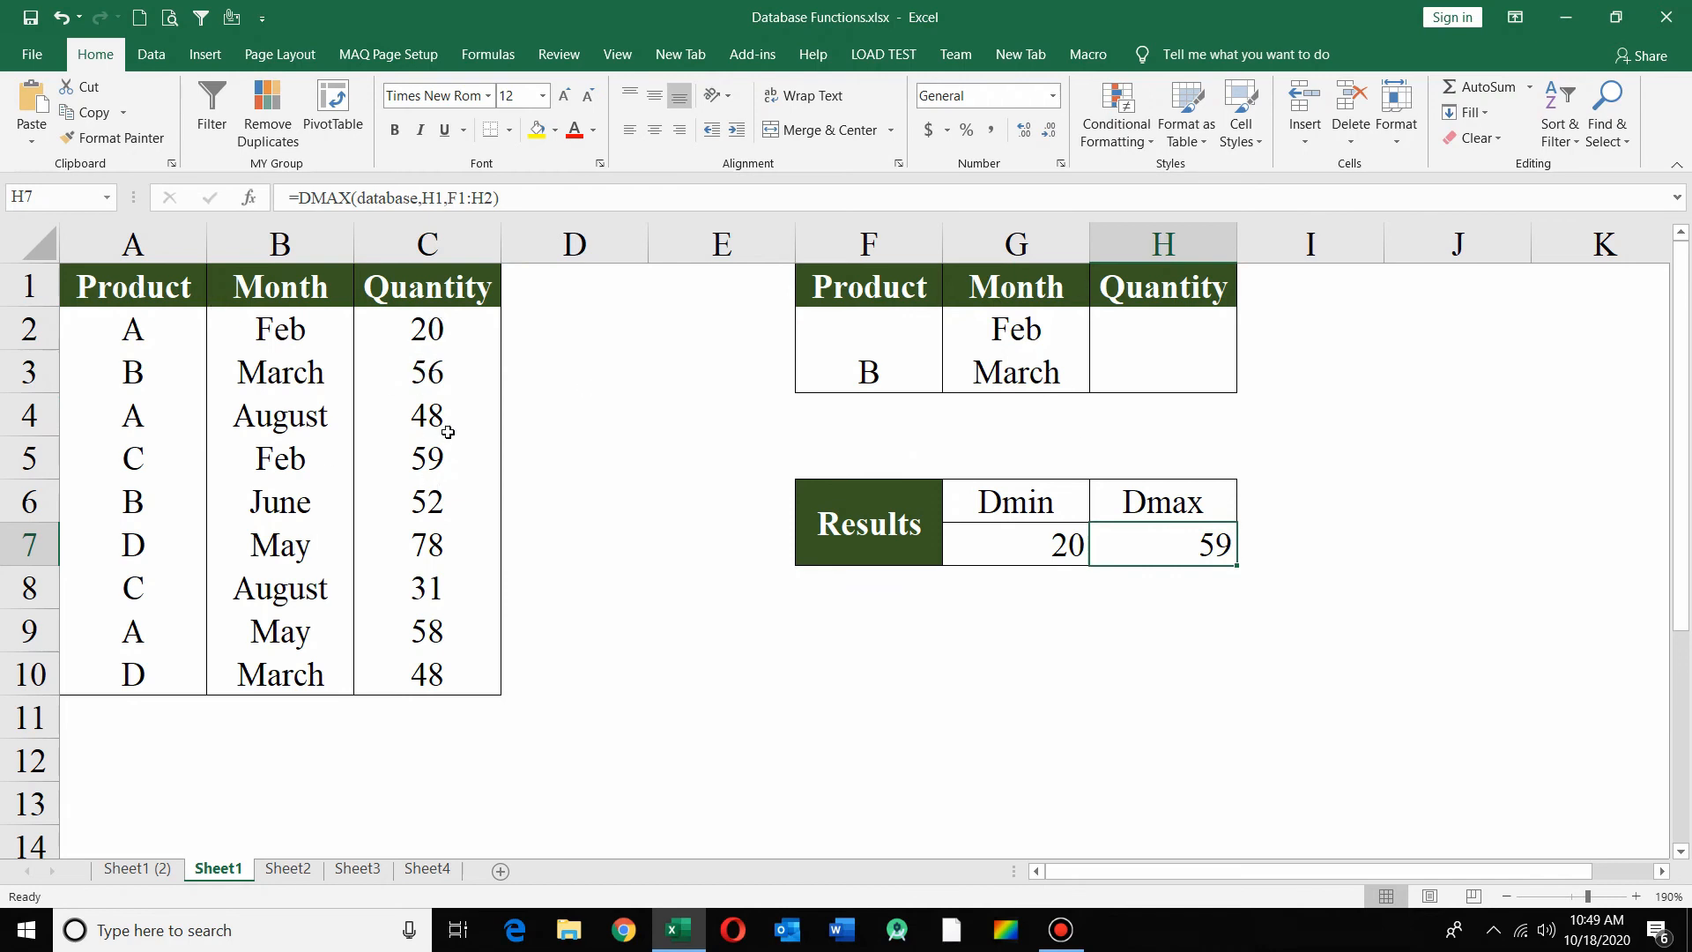
pyautogui.doubleClick(1131, 539)
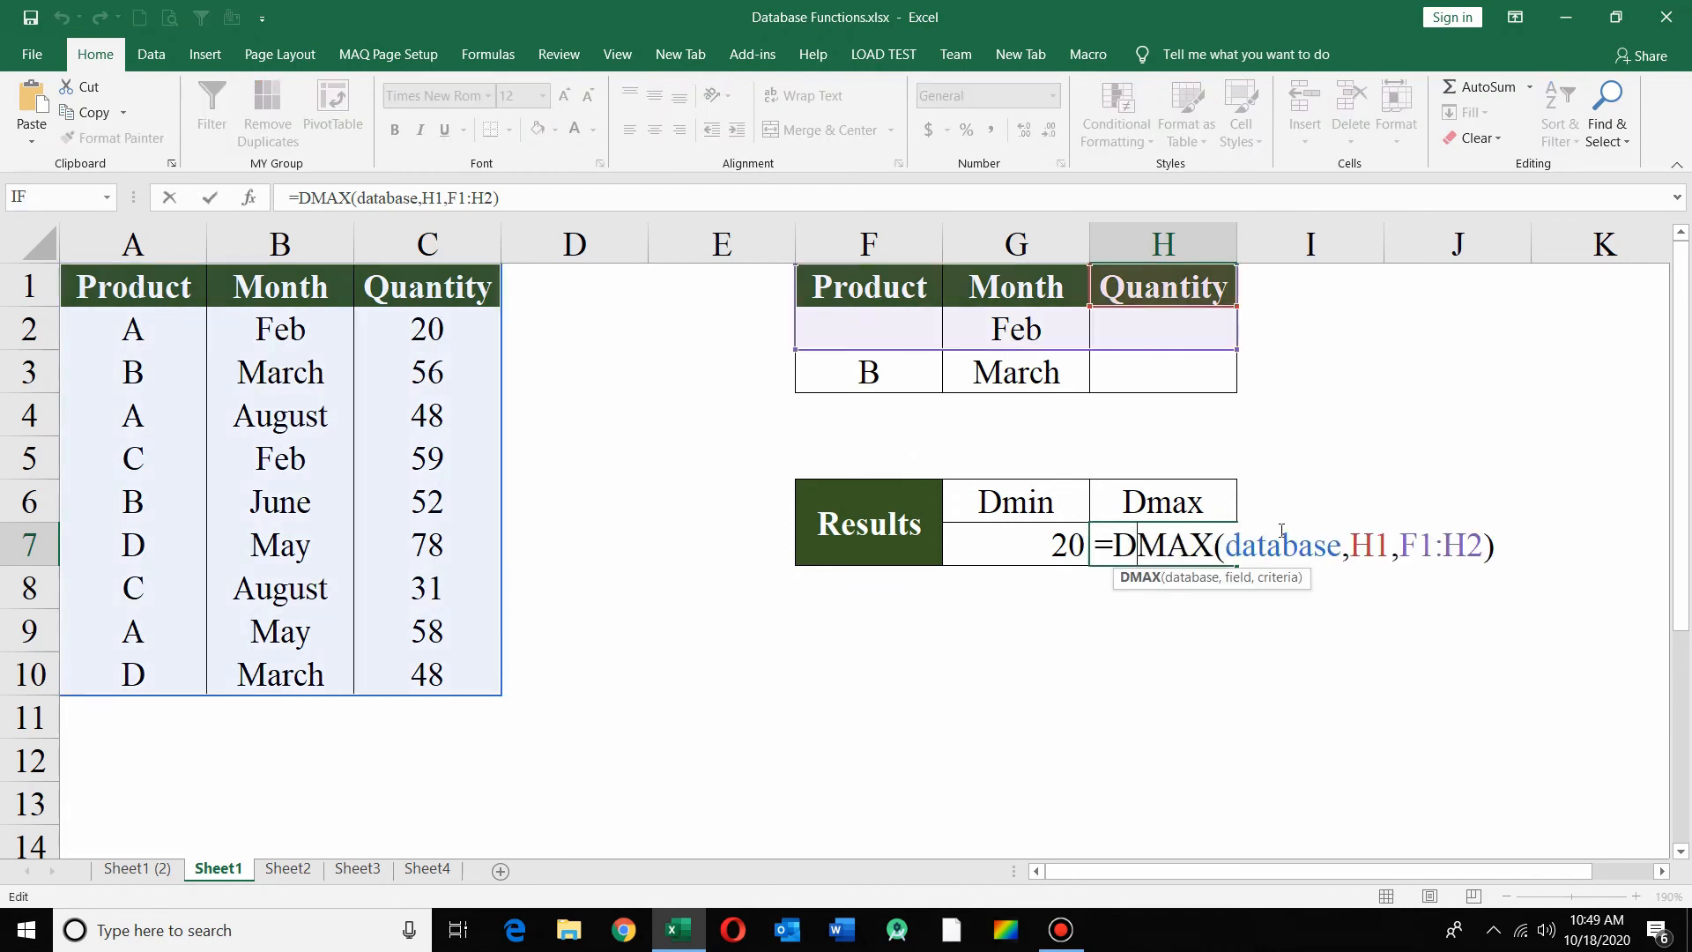
pyautogui.moveTo(1432, 541); pyautogui.dragTo(1552, 538)
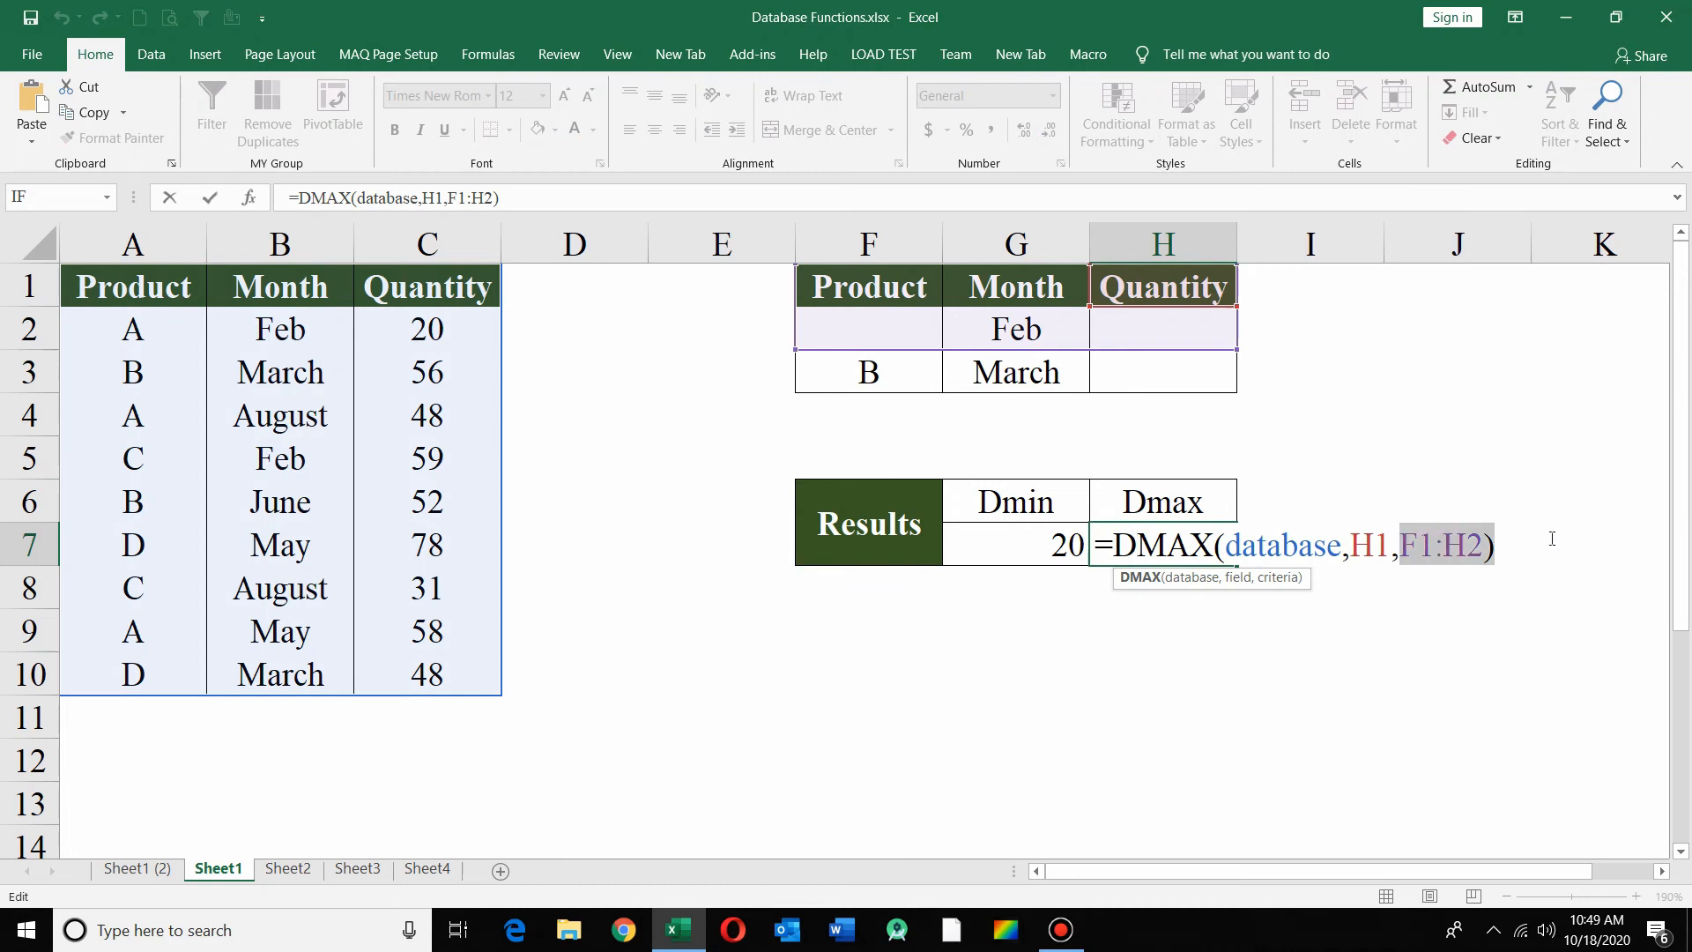
pyautogui.click(883, 291)
pyautogui.moveTo(909, 311); pyautogui.dragTo(1160, 367)
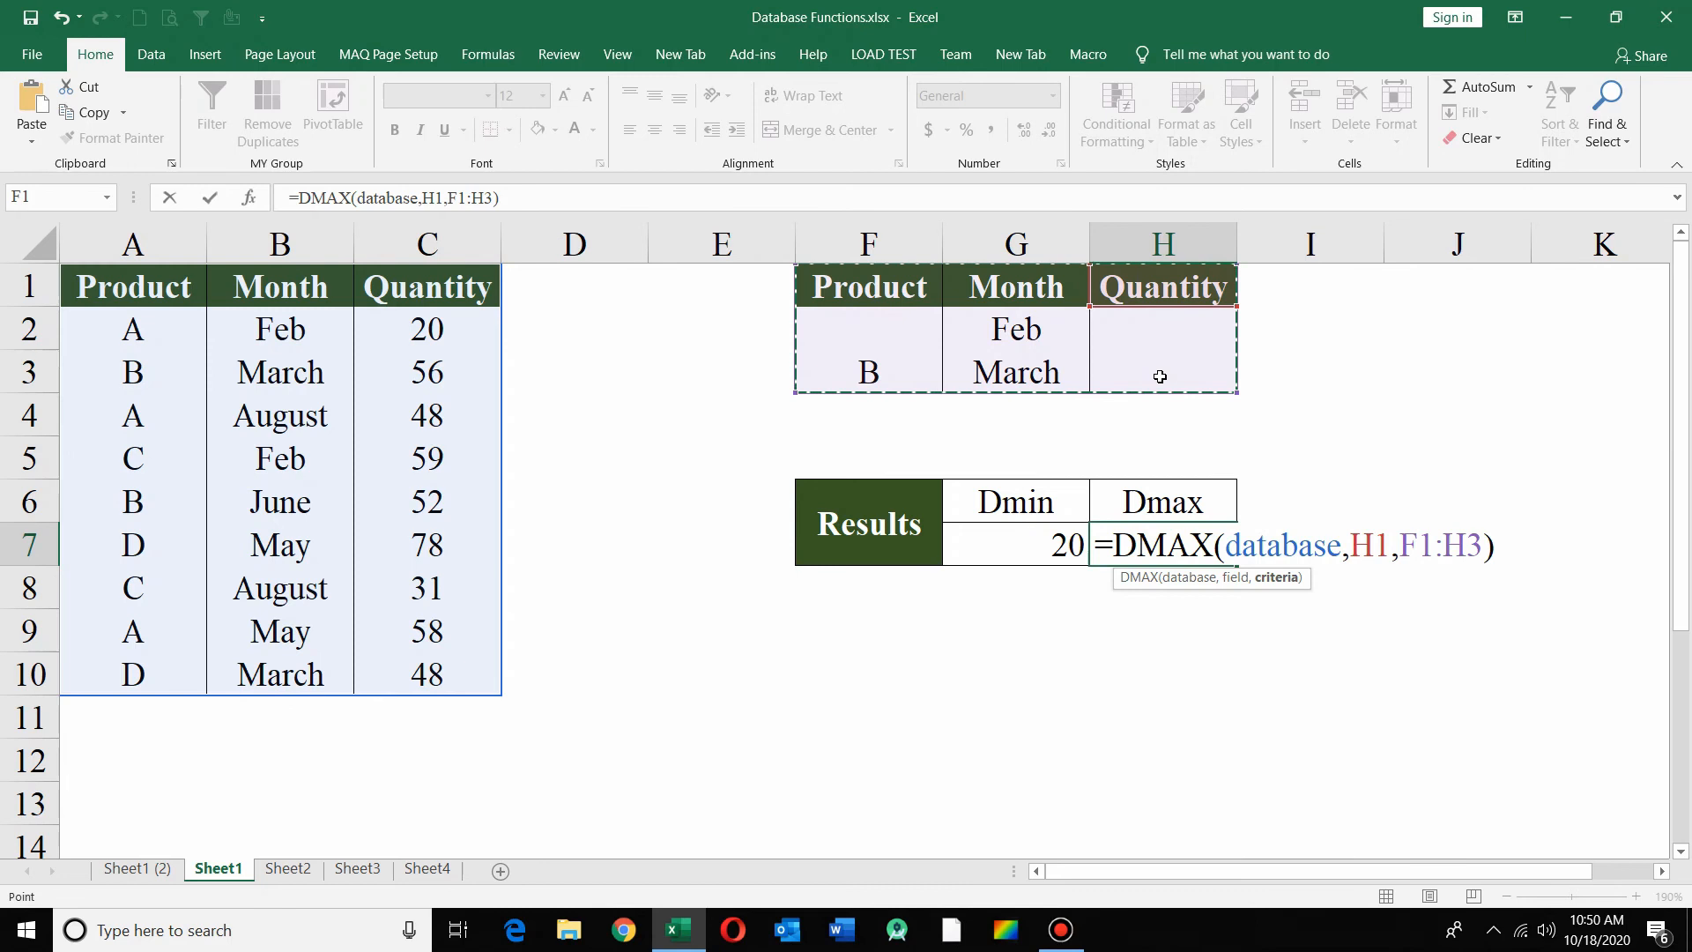
pyautogui.press('Return')
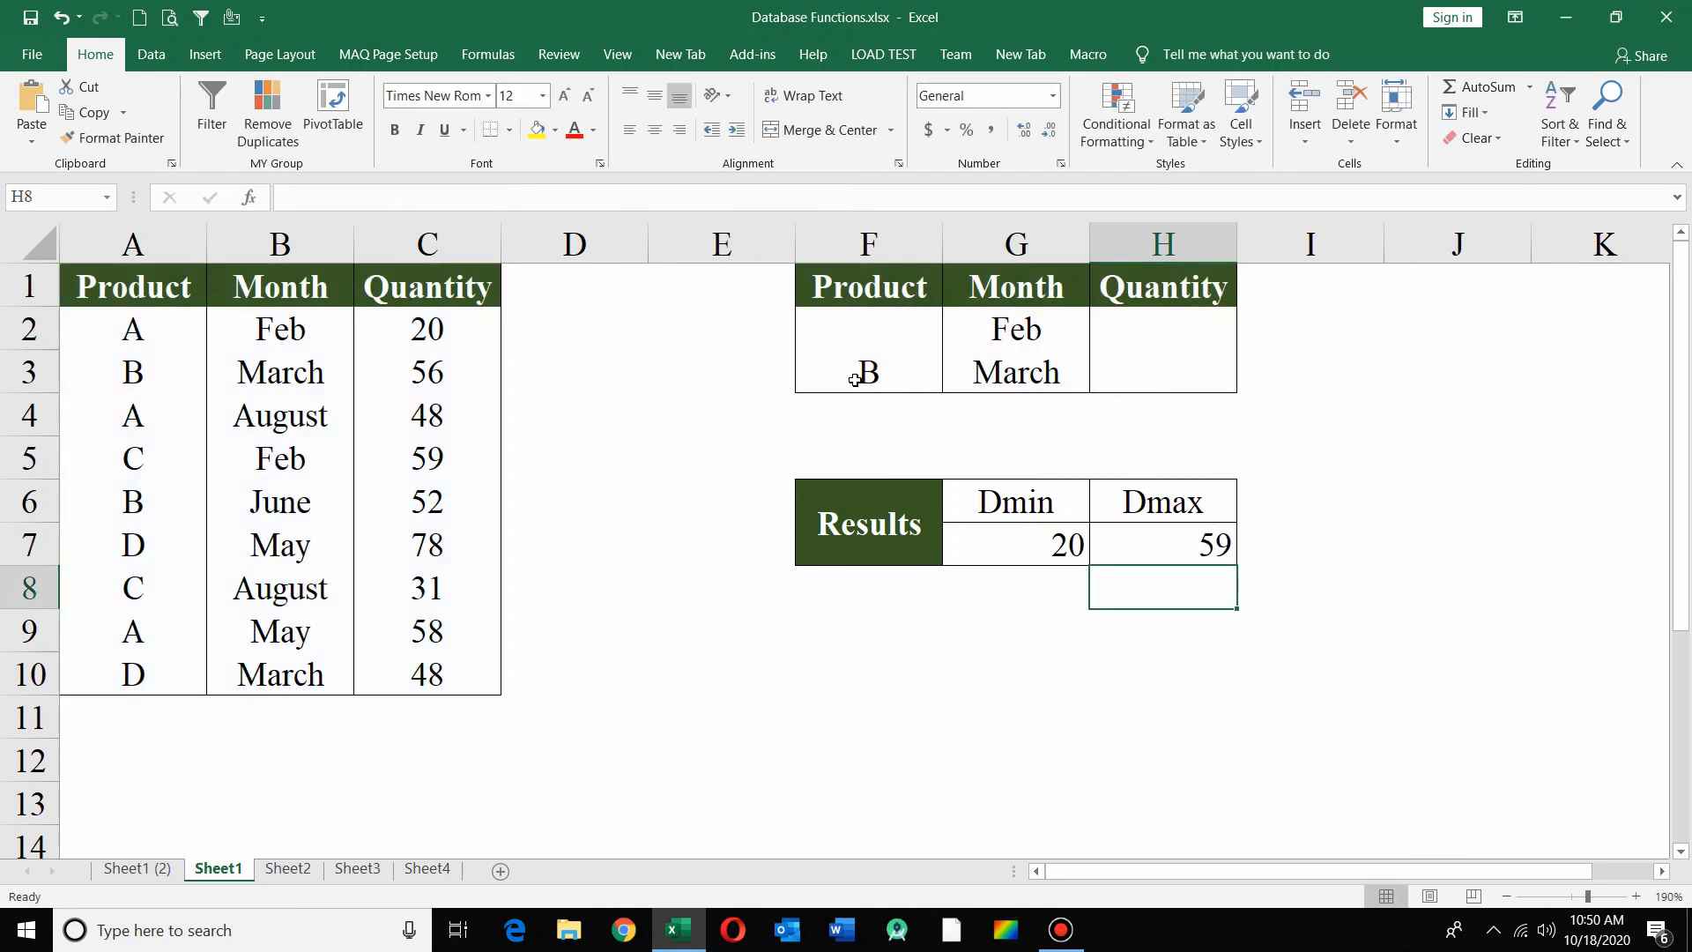
# Change the second criteria row to Product D in F3 and Month May in G3
pyautogui.click(1036, 381)
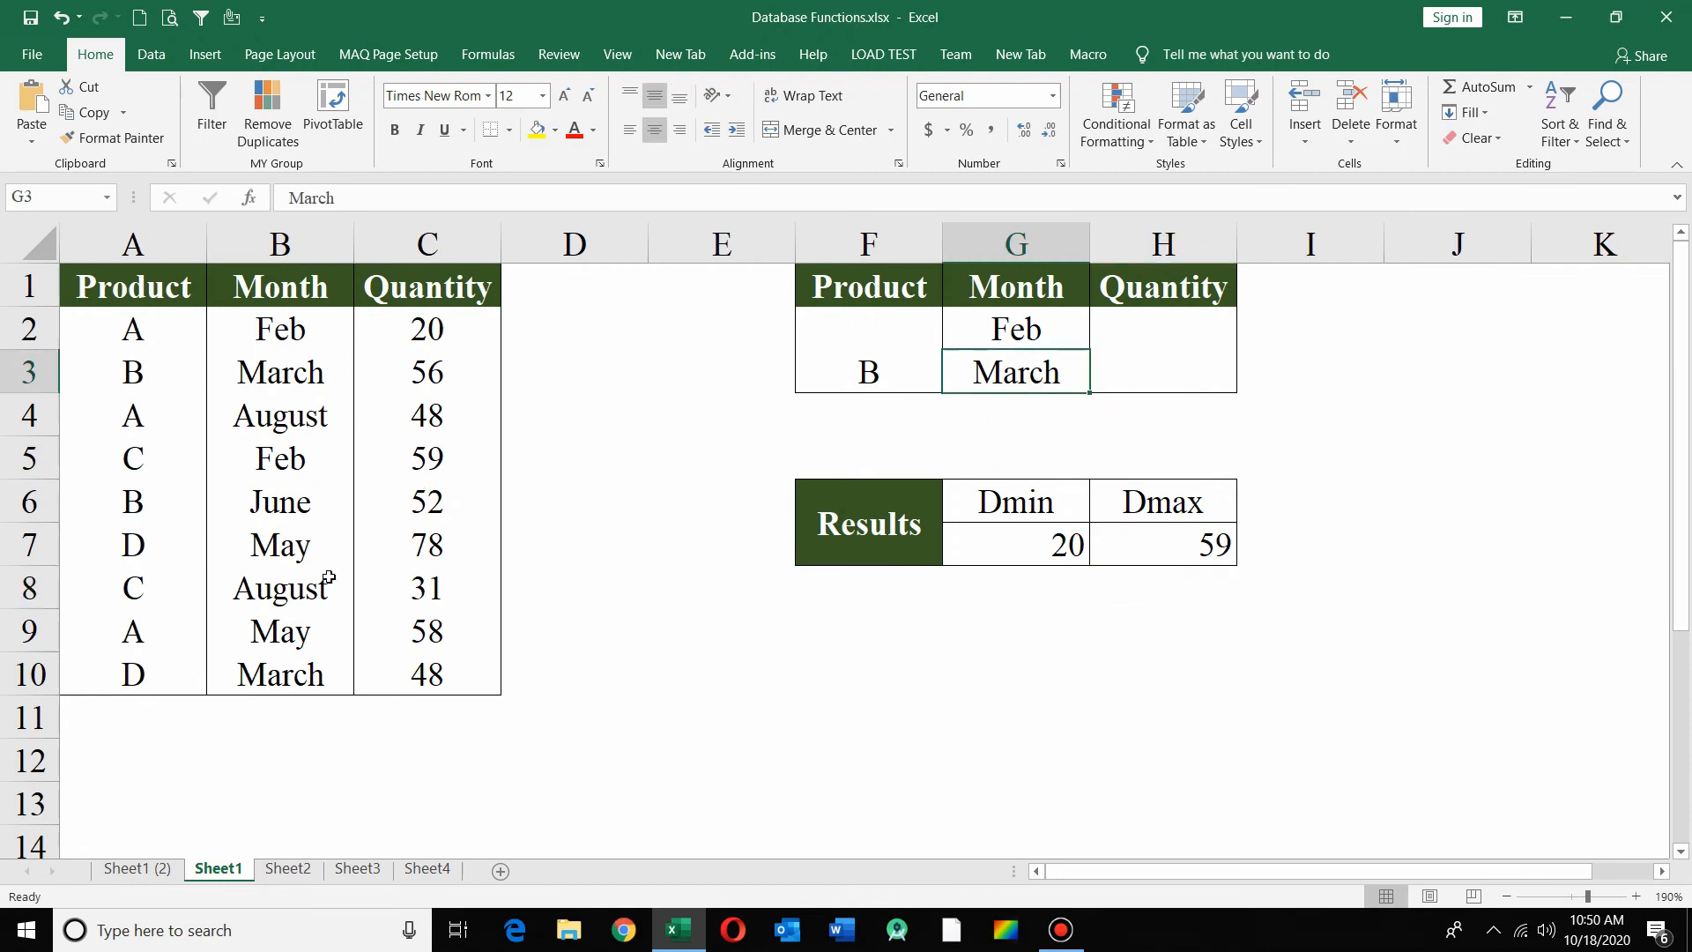
pyautogui.click(892, 383)
pyautogui.write('D')
pyautogui.press('Tab')
pyautogui.write('May')
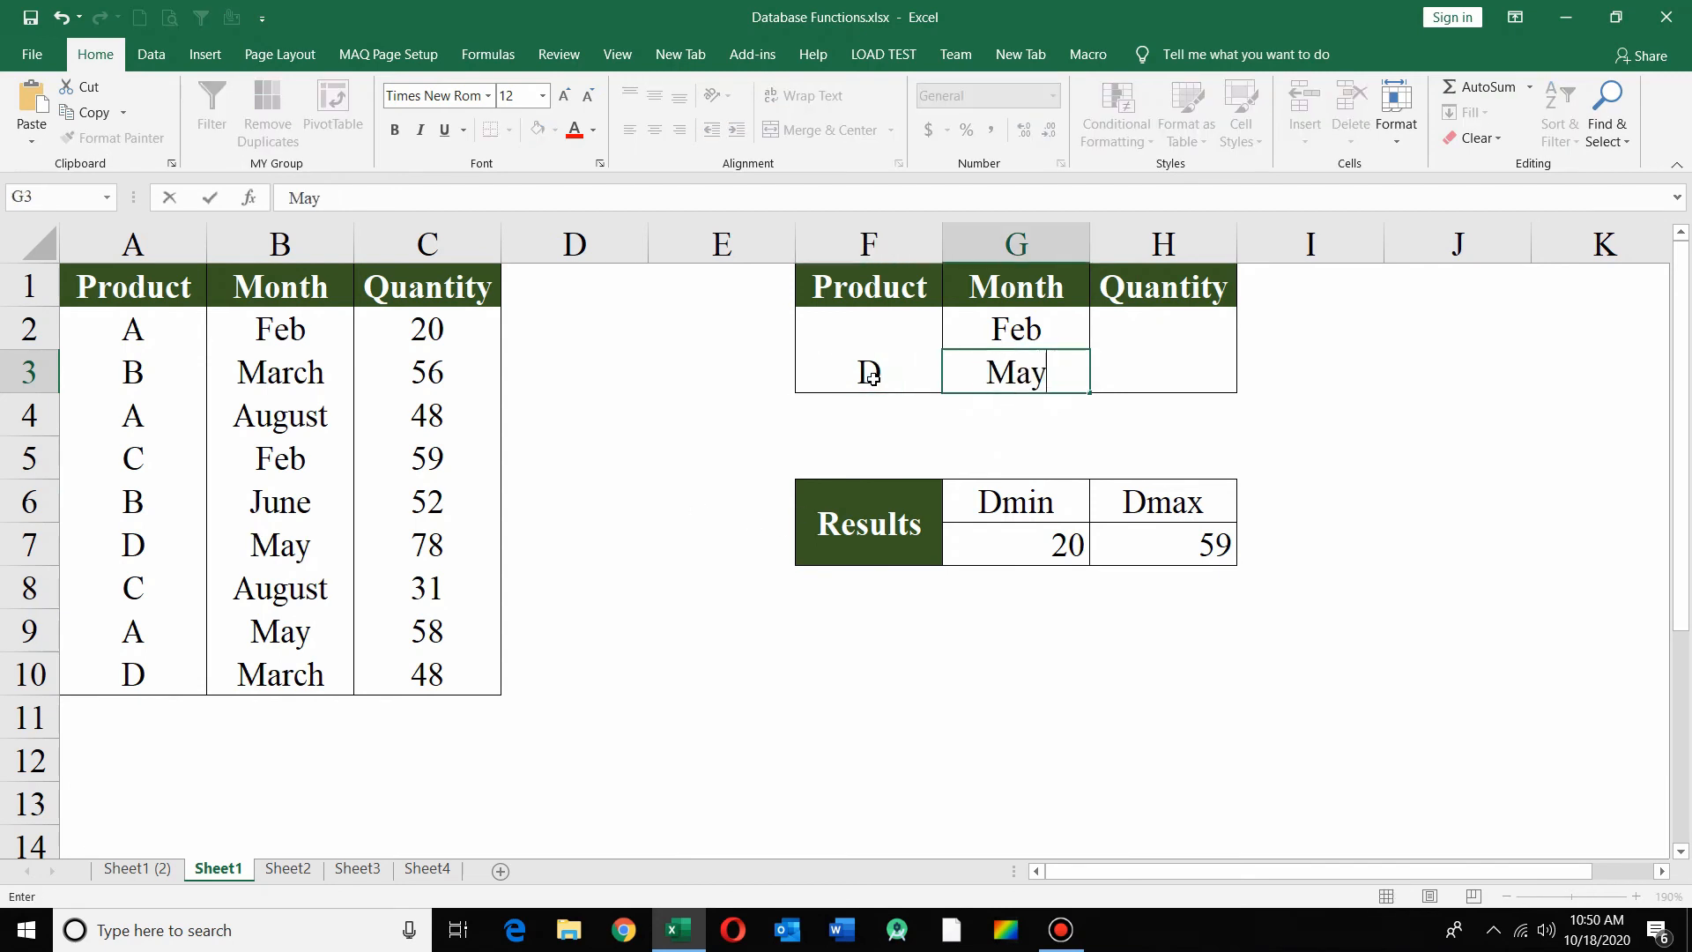
pyautogui.press('Return')
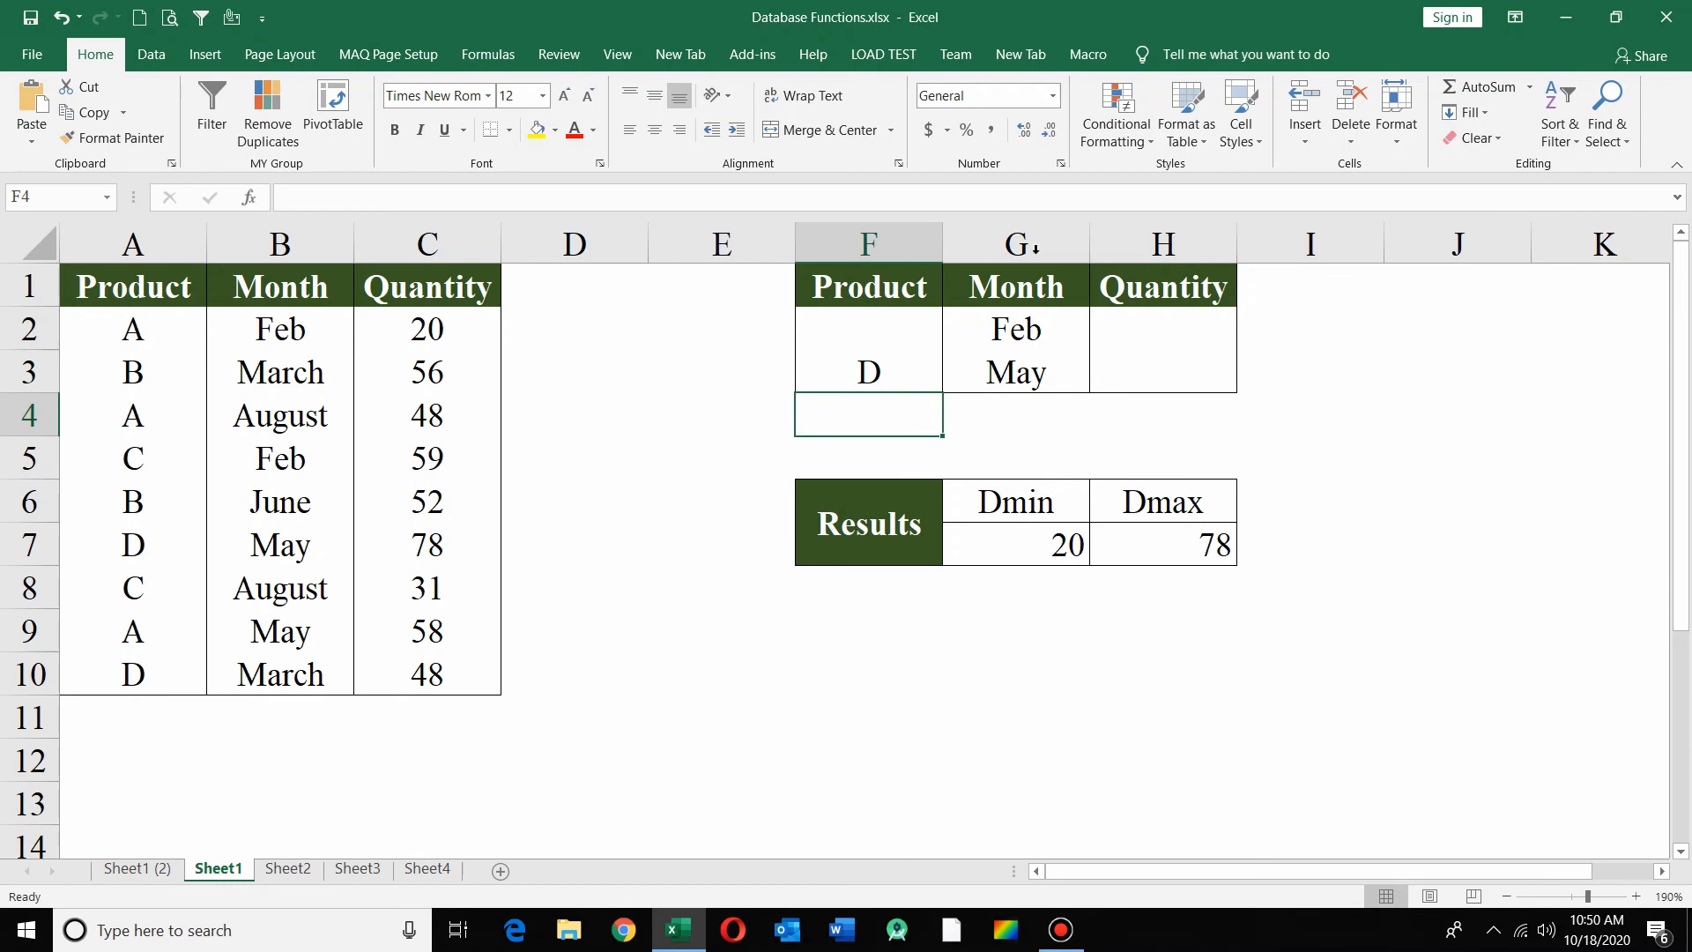
# Clear the Product criterion in F3 and set the Month criterion in G2 to March
pyautogui.click(914, 381)
pyautogui.press('Delete')
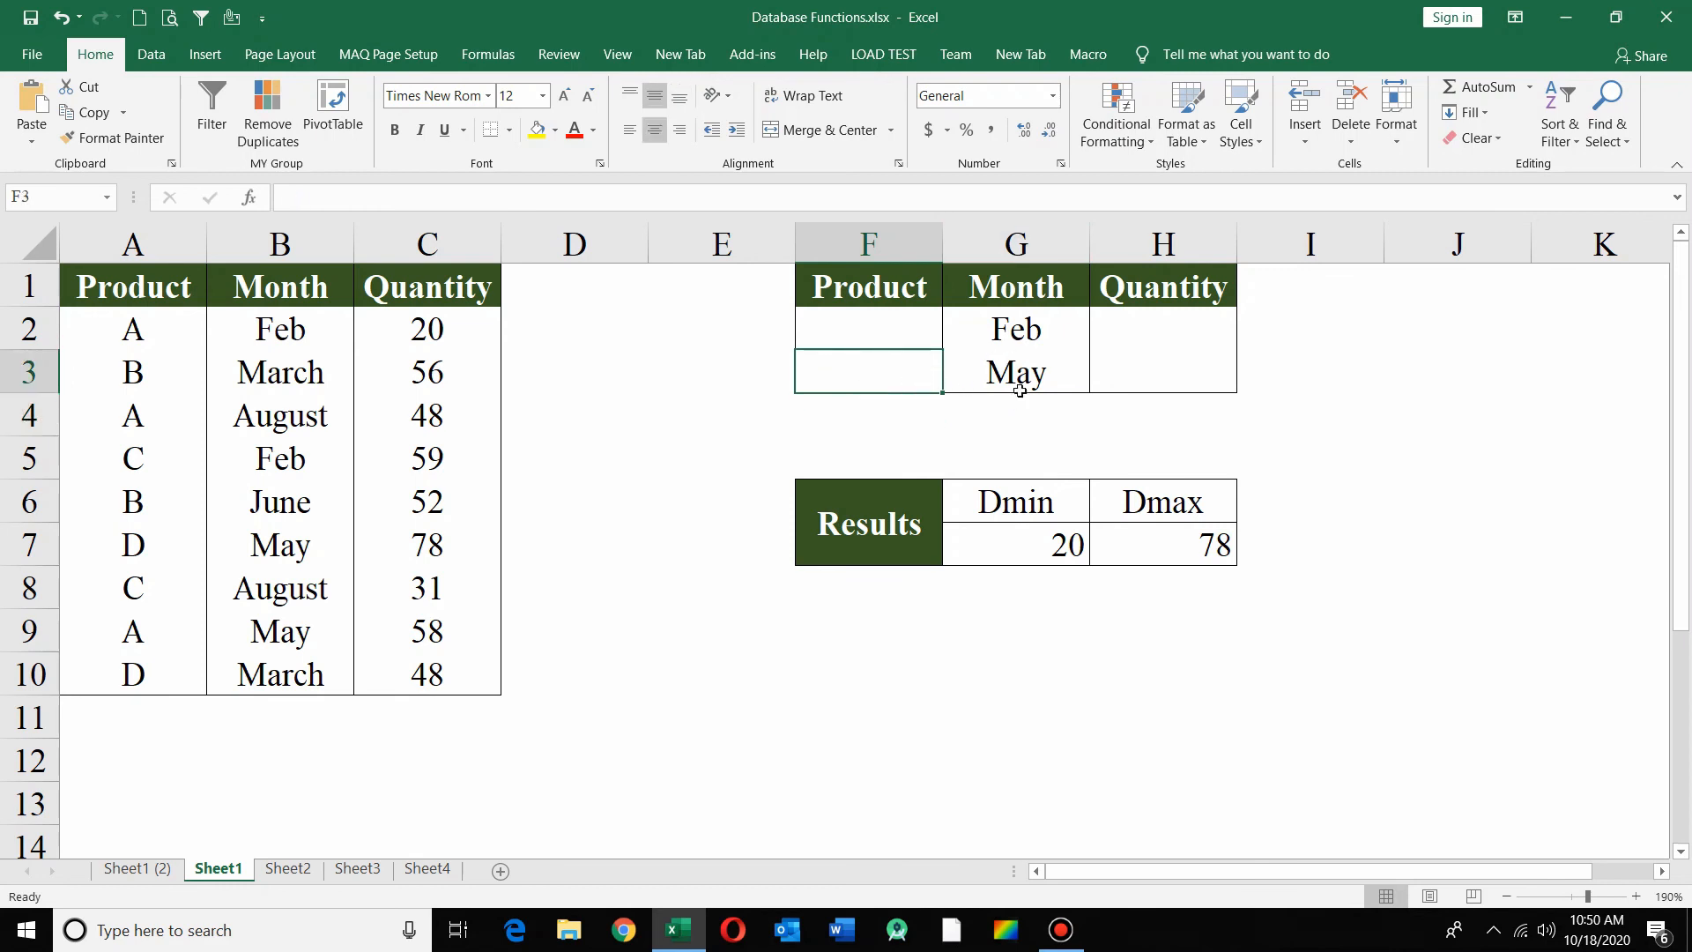
pyautogui.click(1020, 329)
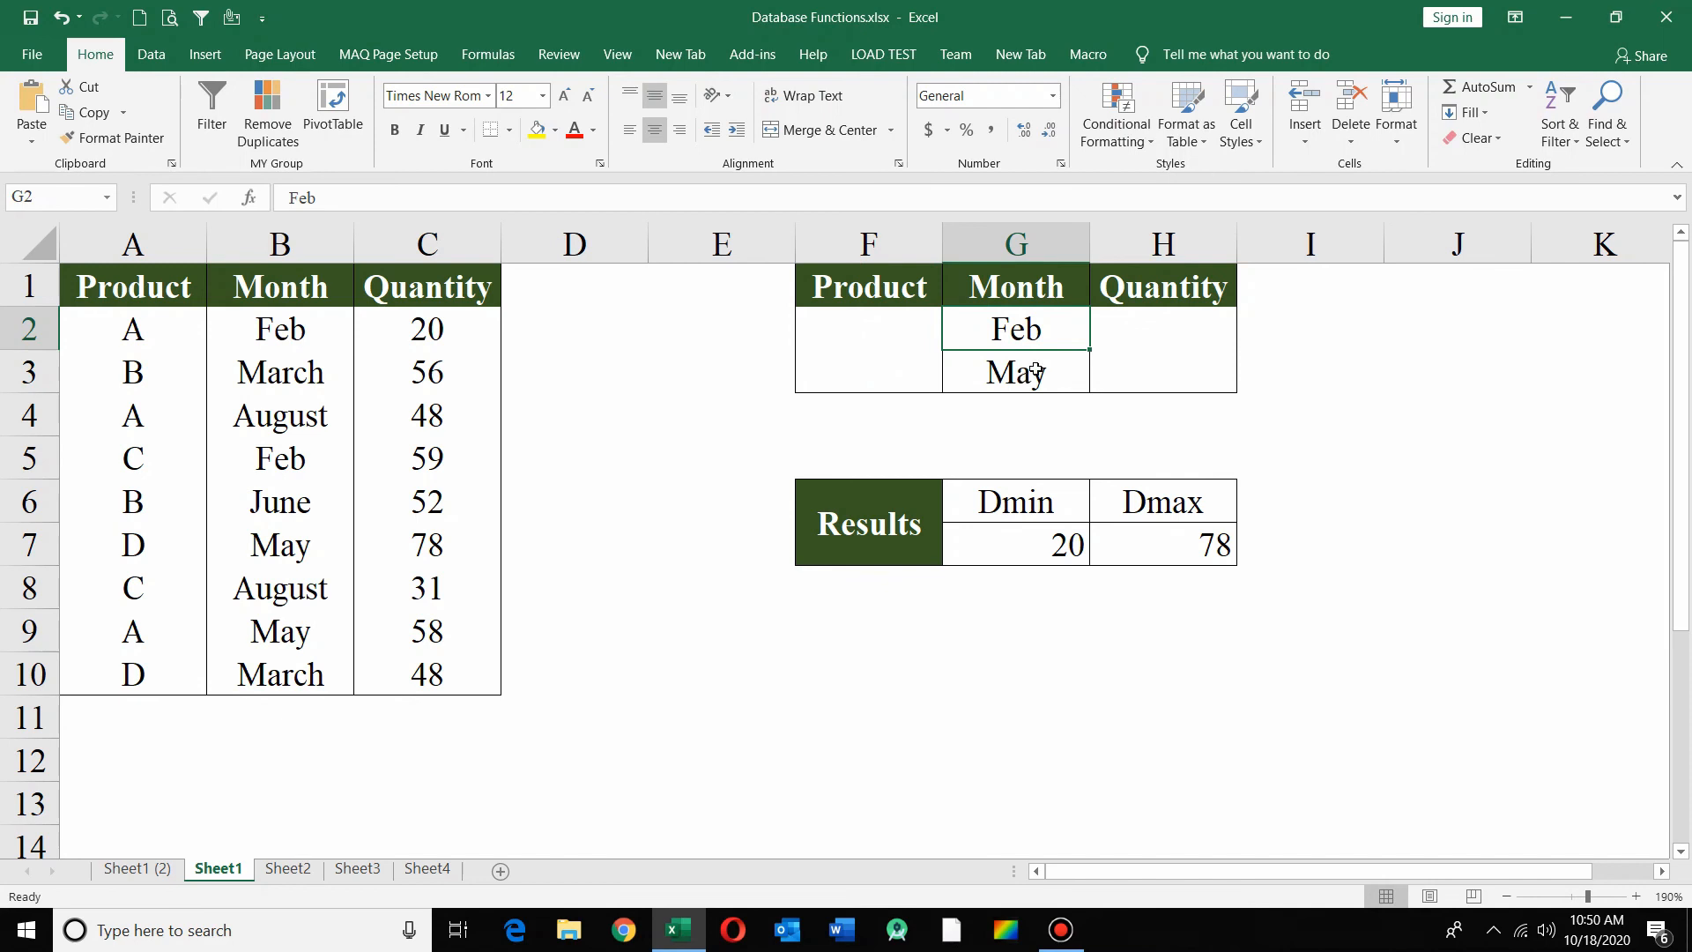
pyautogui.press('F2')
pyautogui.press('Delete')
pyautogui.press('Delete')
pyautogui.press('Delete')
pyautogui.write('March')
pyautogui.press('Return')
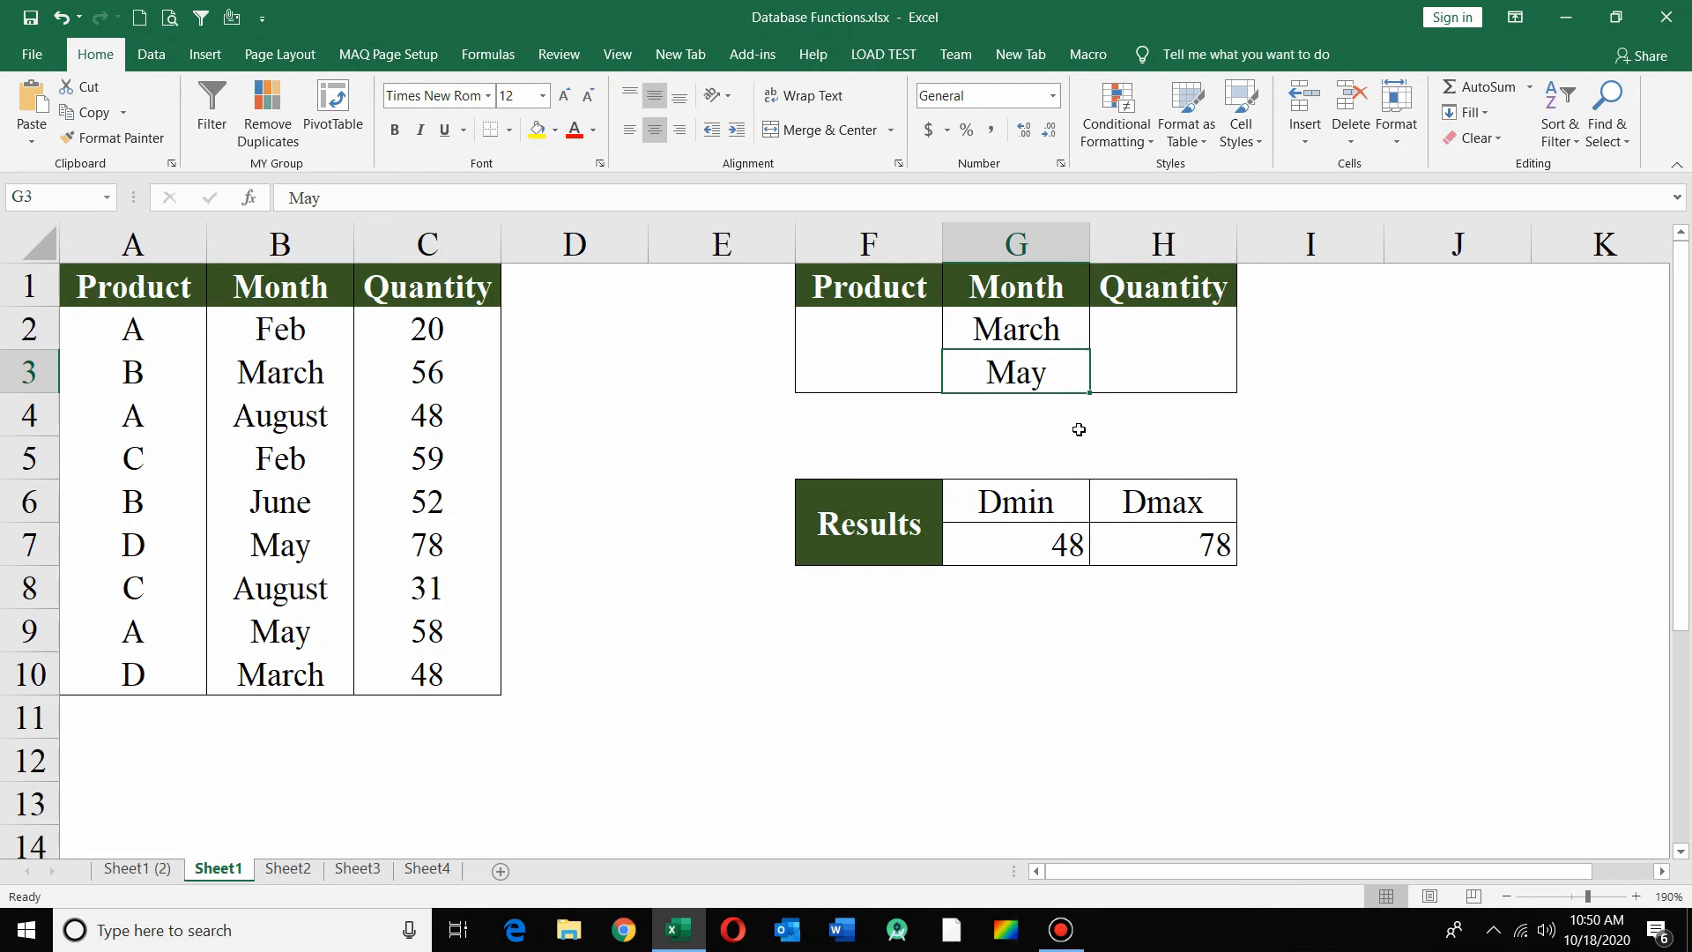
# Set the Month criterion in G3 to August and check the results against the quantities in C8 and C3
pyautogui.write('Au')
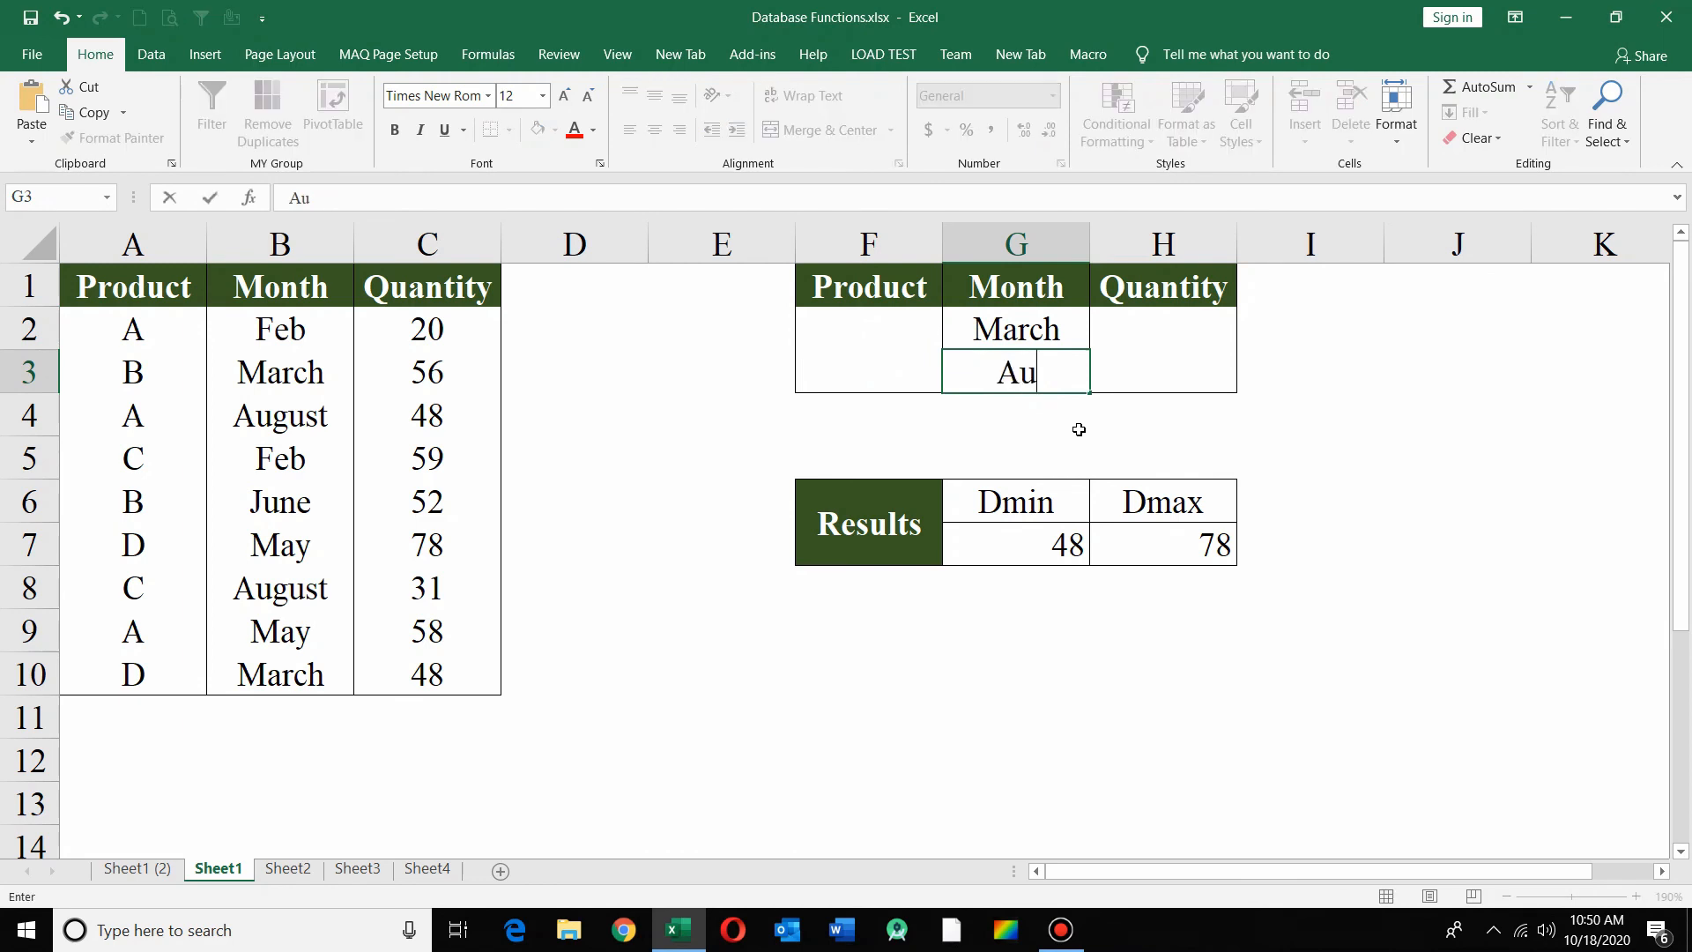
pyautogui.write('gust')
pyautogui.press('Return')
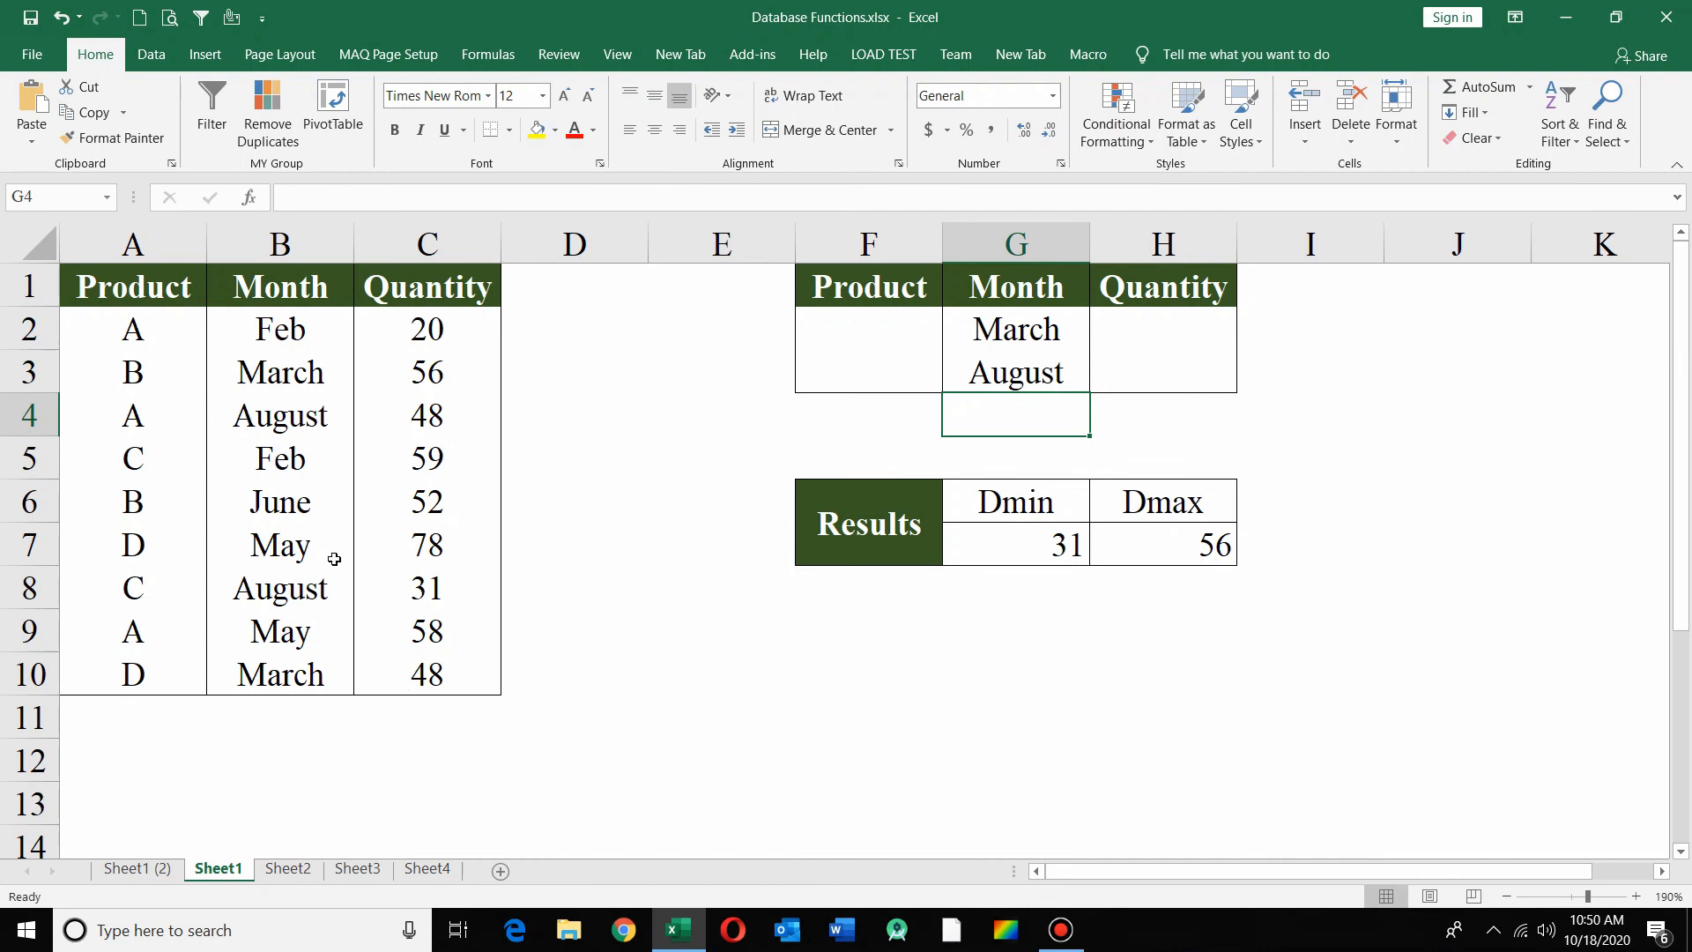
pyautogui.click(419, 578)
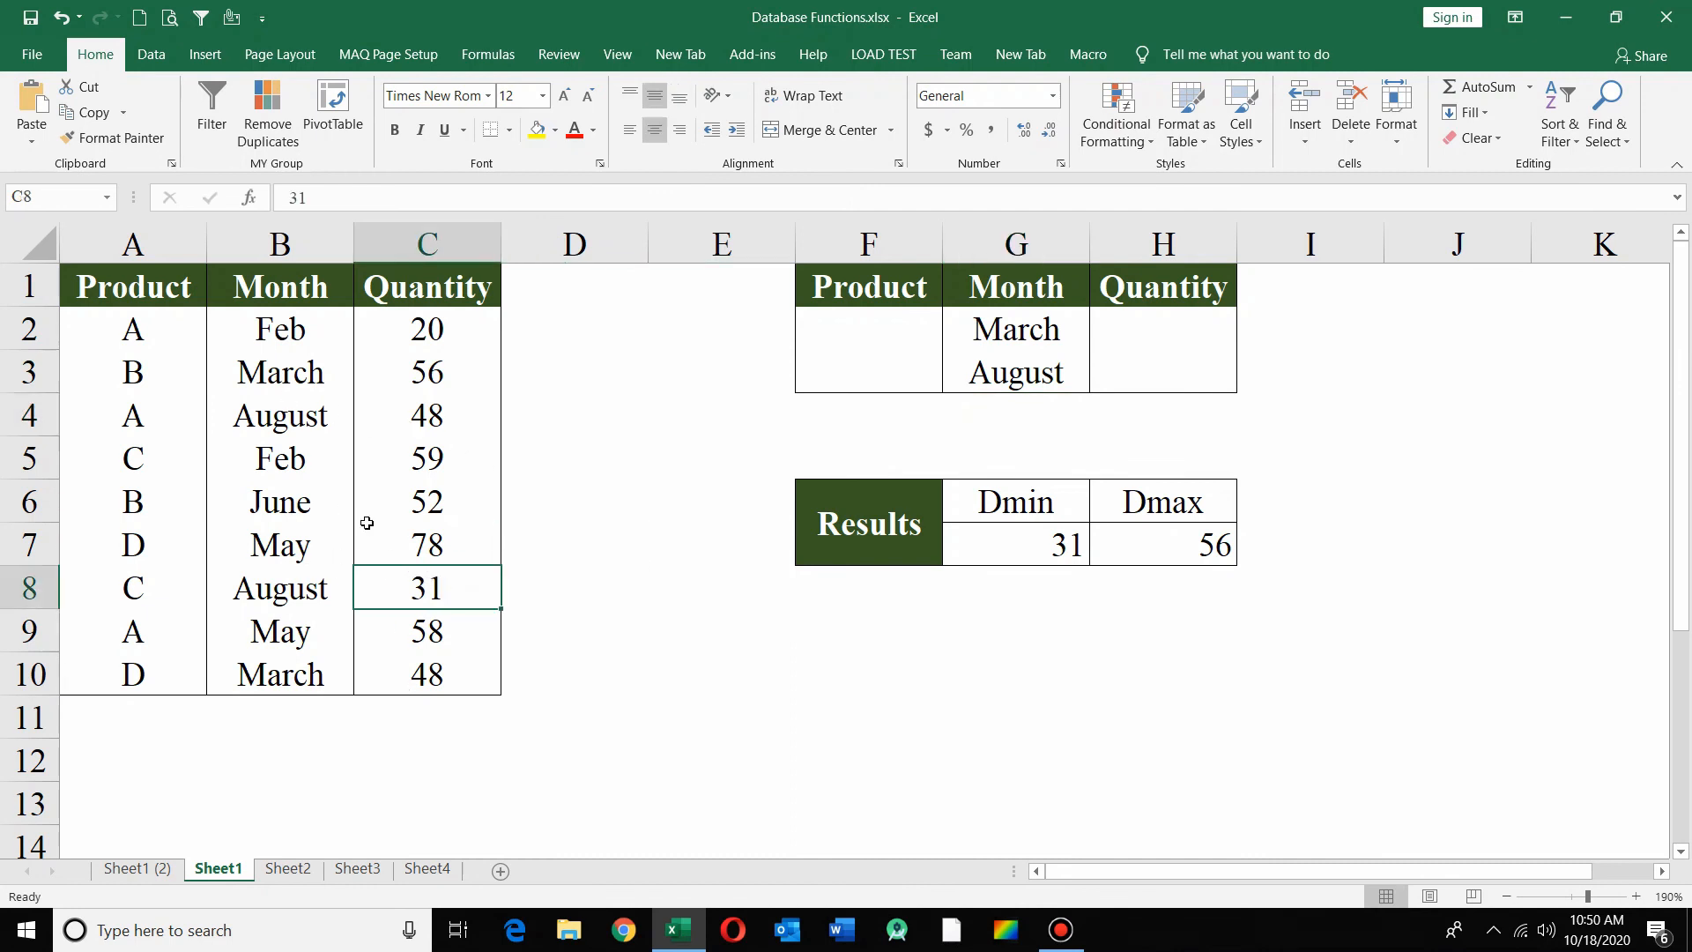
pyautogui.click(388, 372)
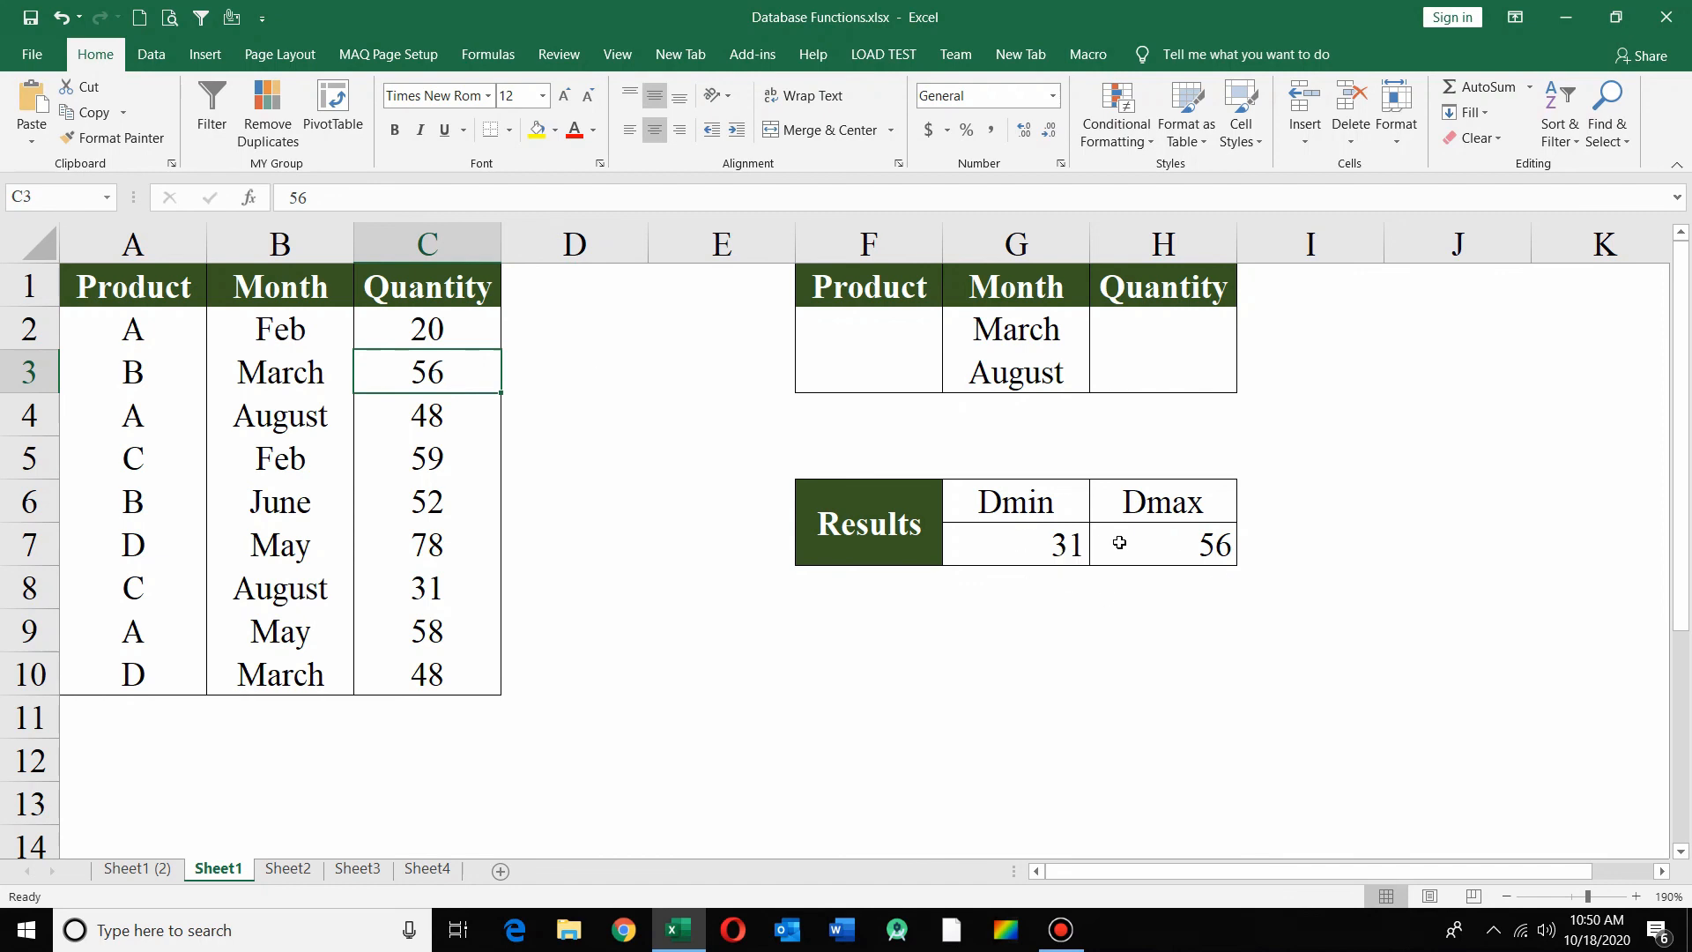
# Minimize the workbook window to show the desktop
pyautogui.click(1019, 719)
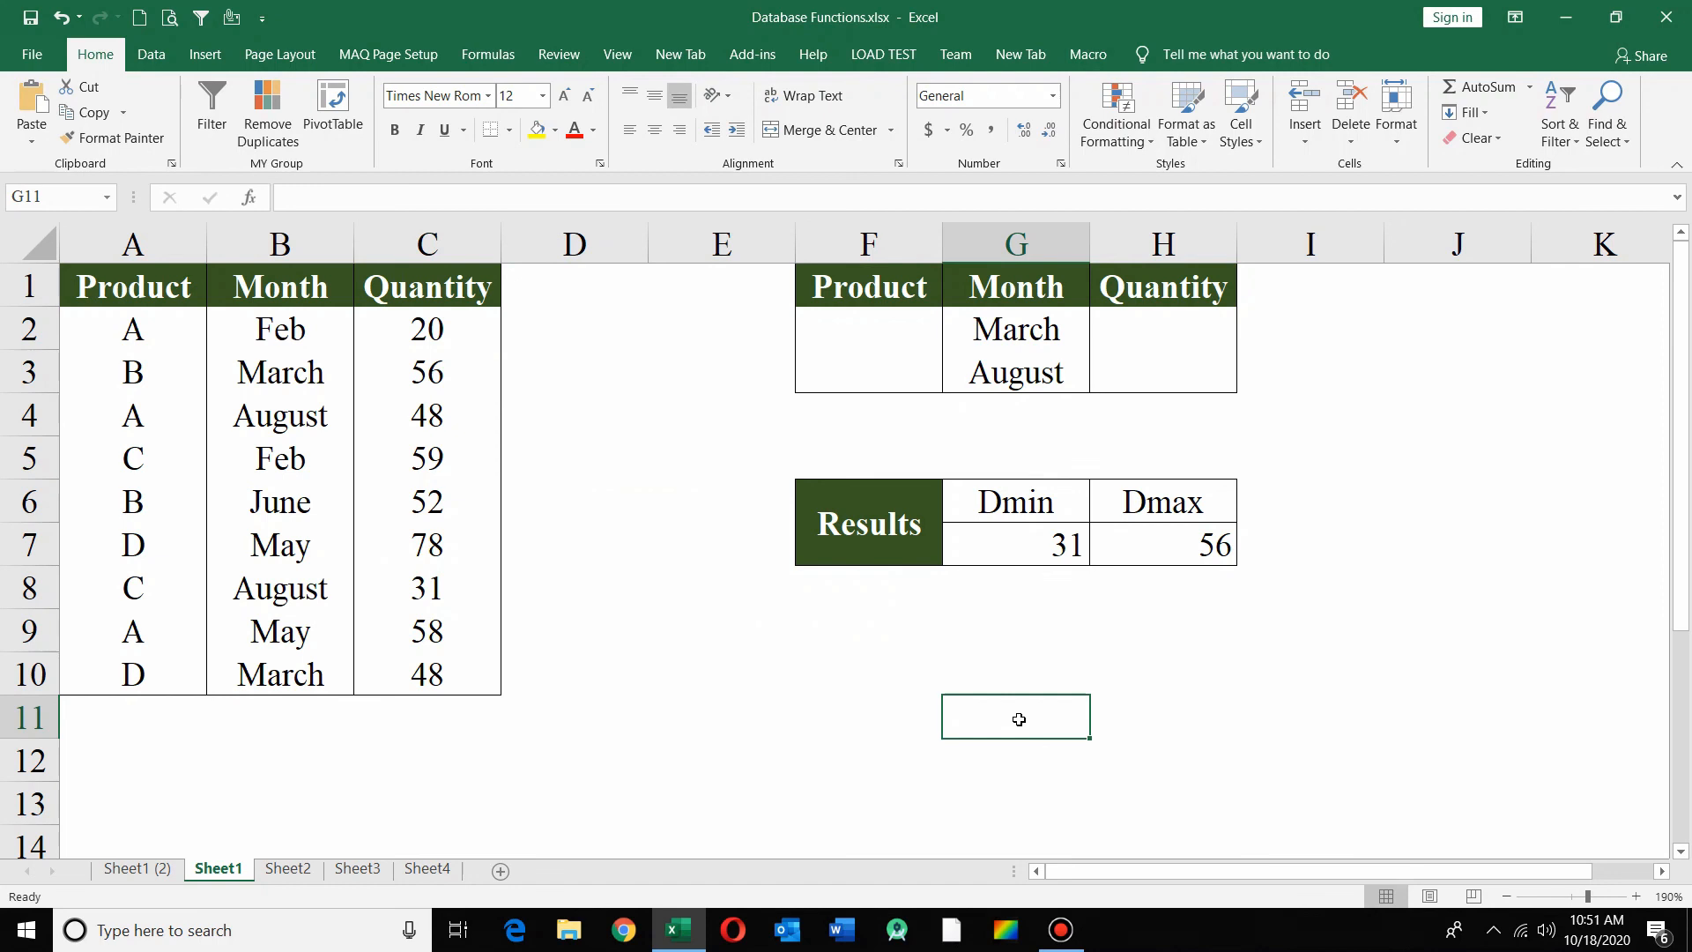
pyautogui.click(909, 688)
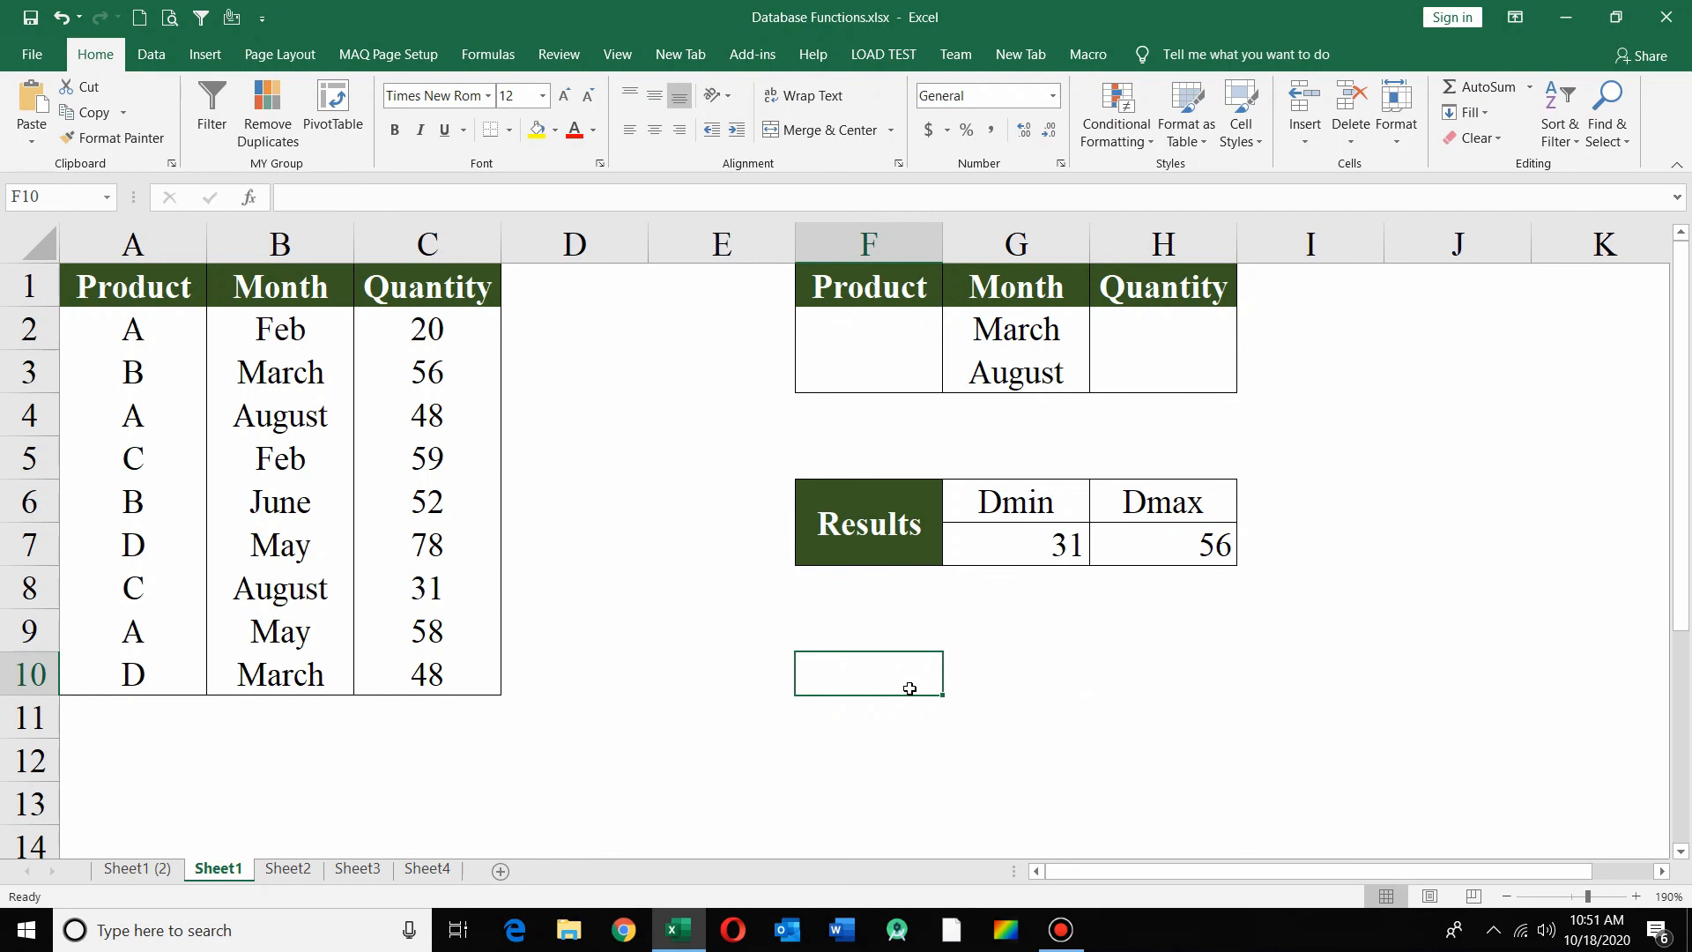
pyautogui.click(1566, 15)
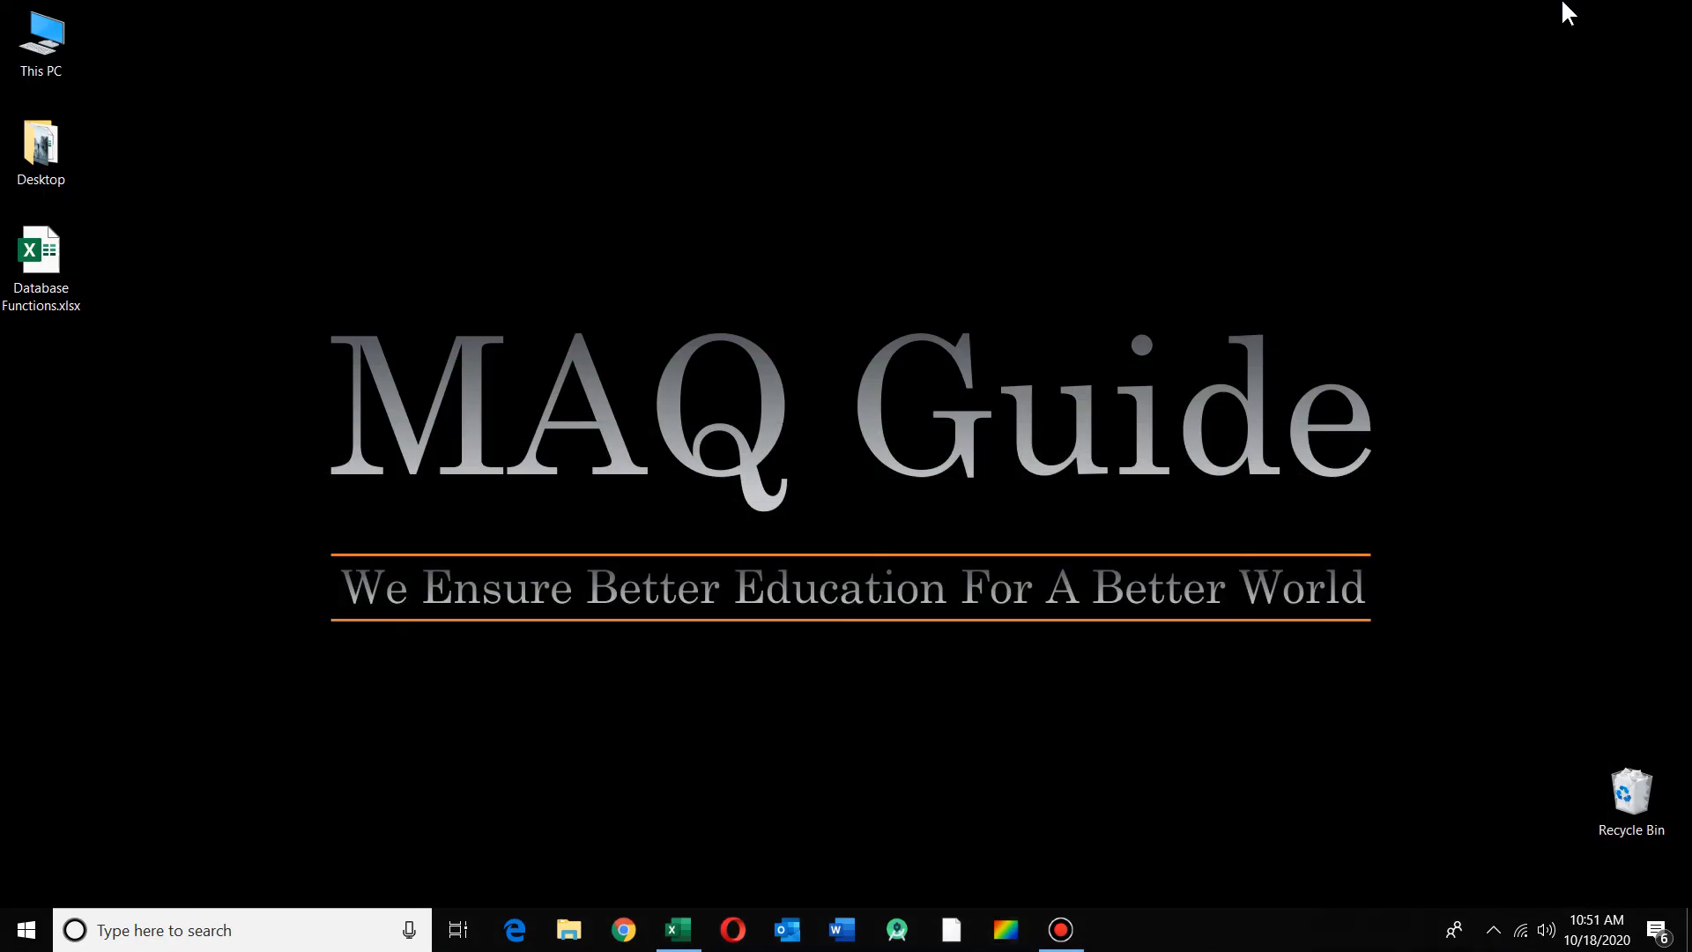